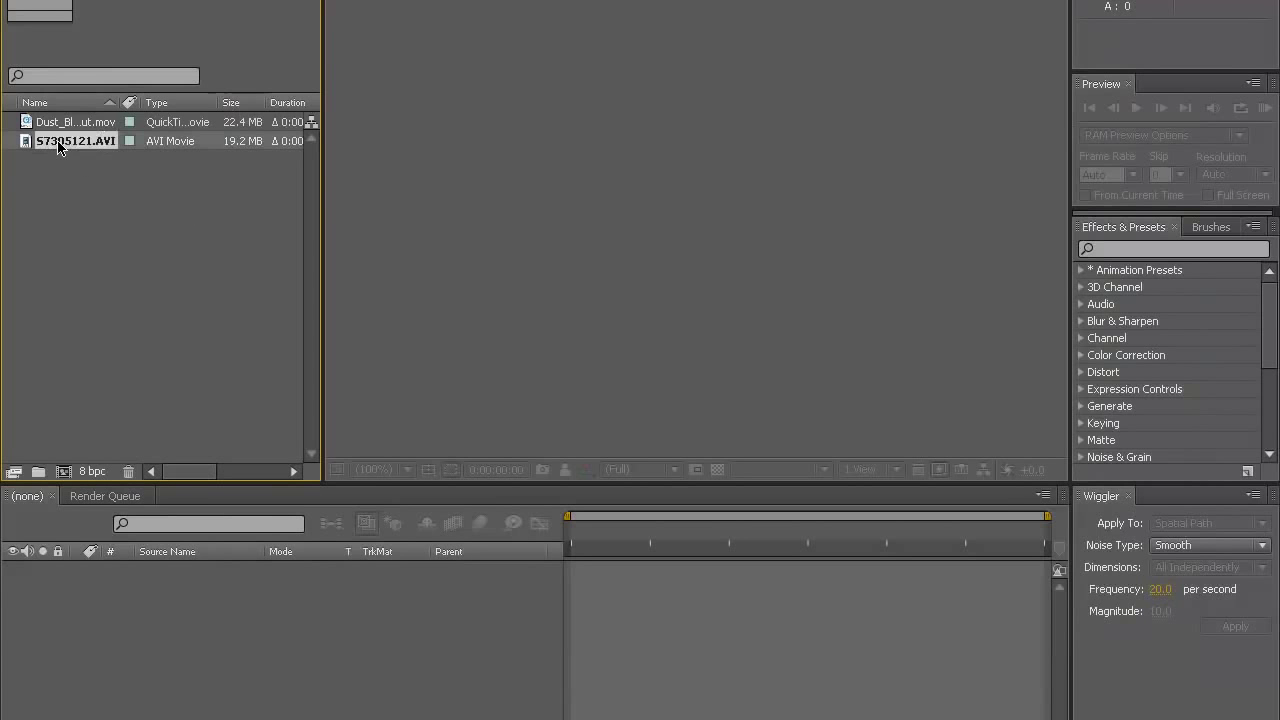
Build a new composition by dropping S7305121.AVI into the empty Composition viewer.
left_click_drag(70, 141, 530, 256)
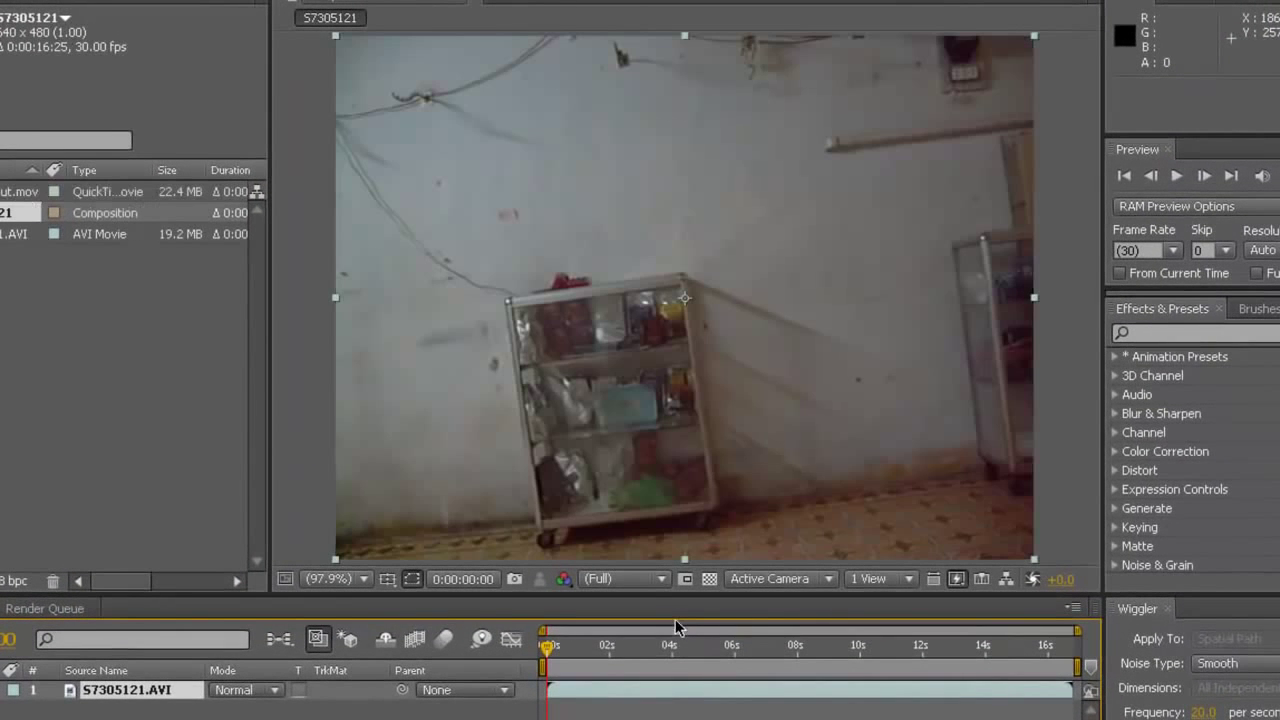
Close the Wiggler and scrub the dance clip, settling on the 0:00:06:11 frame.
left_click_drag(549, 652, 913, 650)
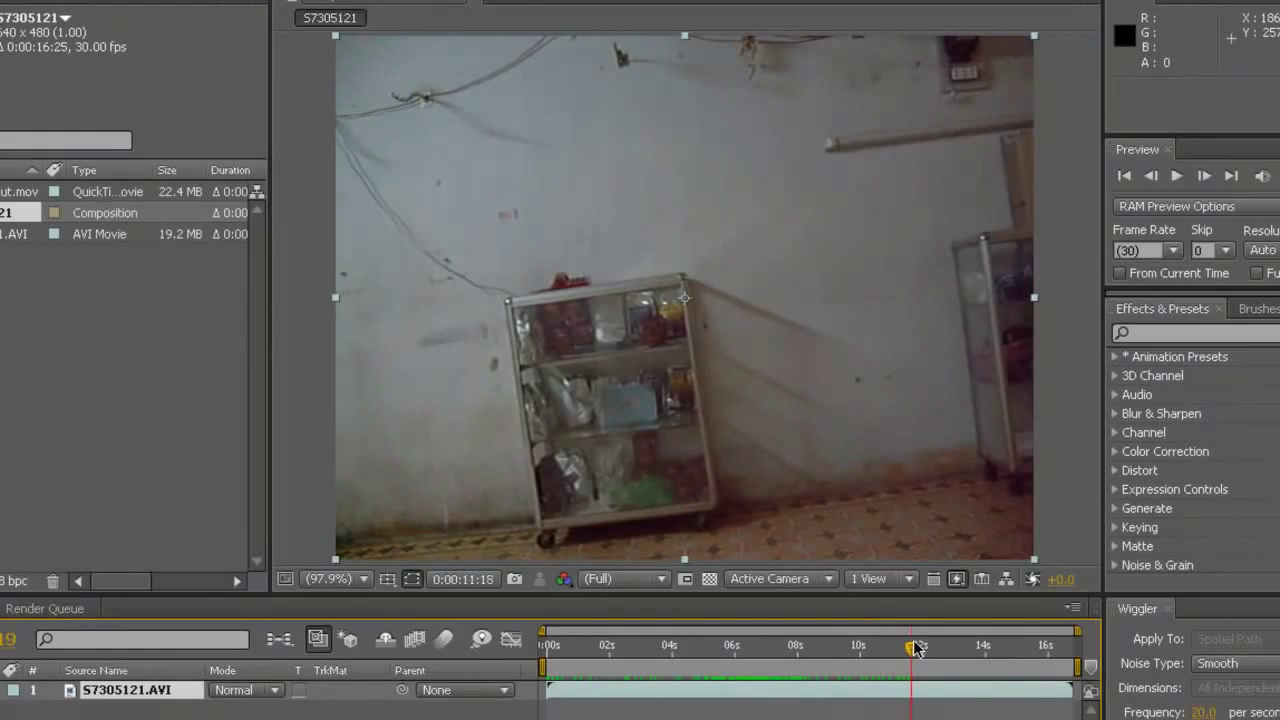
left_click(1166, 607)
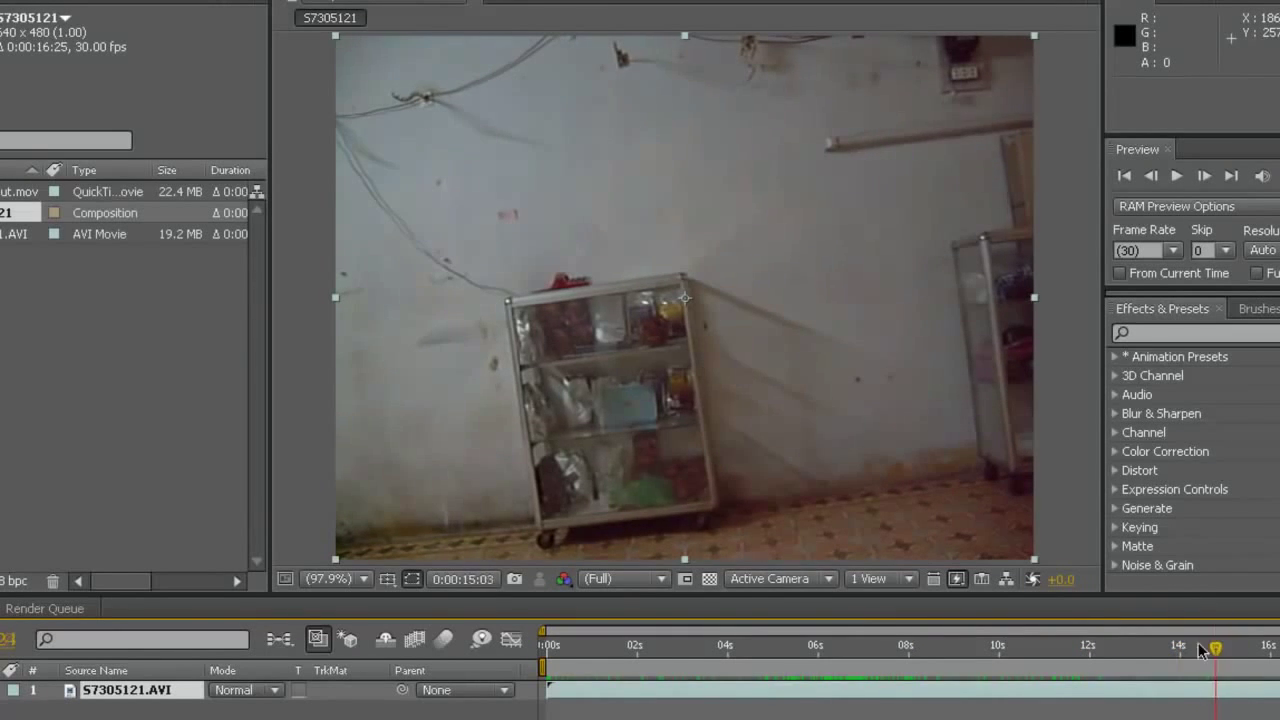
left_click(806, 648)
mouse_move(745, 653)
left_mouse_down()
mouse_move(1048, 658)
mouse_move(918, 663)
left_mouse_up()
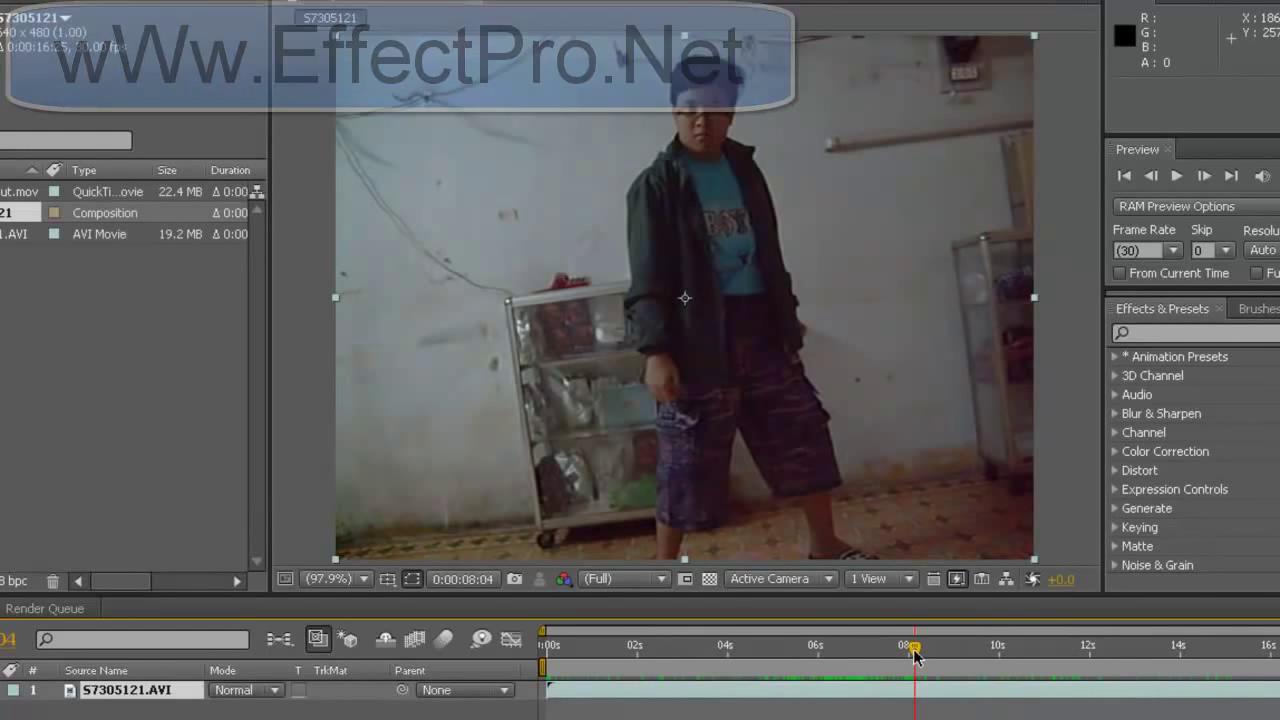
left_click_drag(915, 650, 833, 648)
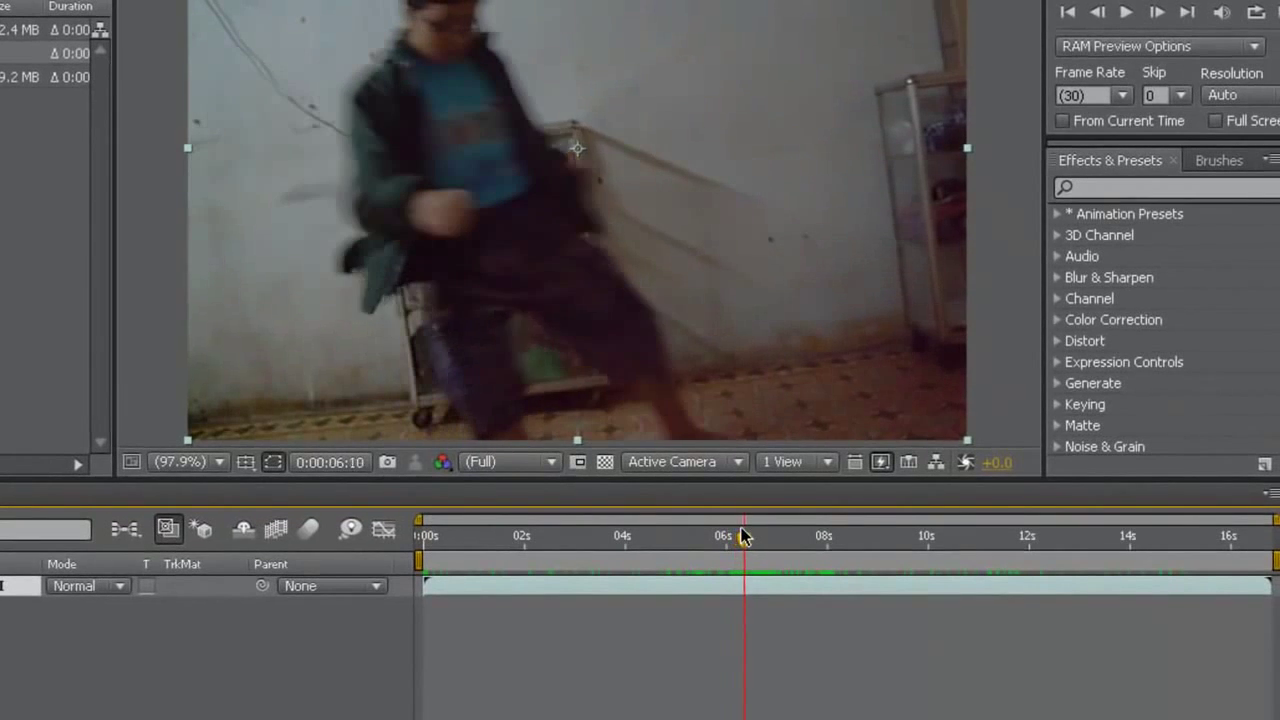
left_click_drag(744, 537, 744, 540)
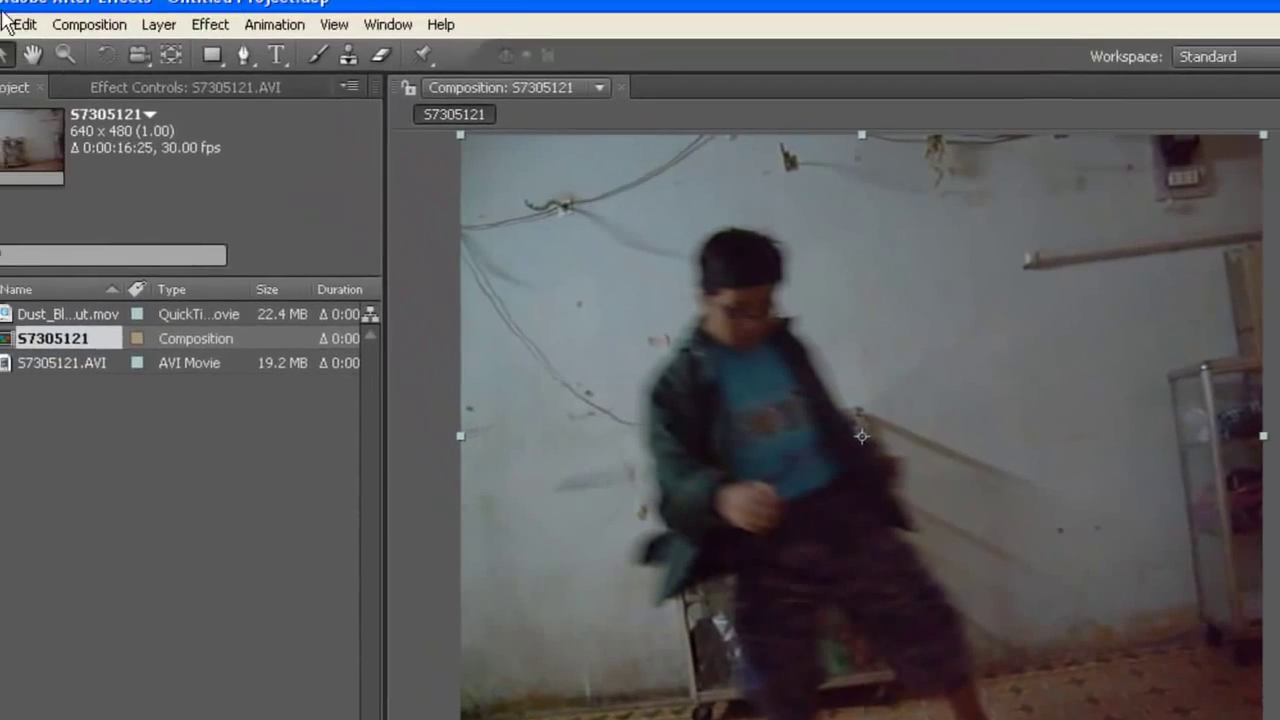
Split the clip at 6 seconds, delete the opening part, and slide the remainder earlier.
left_click(34, 36)
left_click(98, 34)
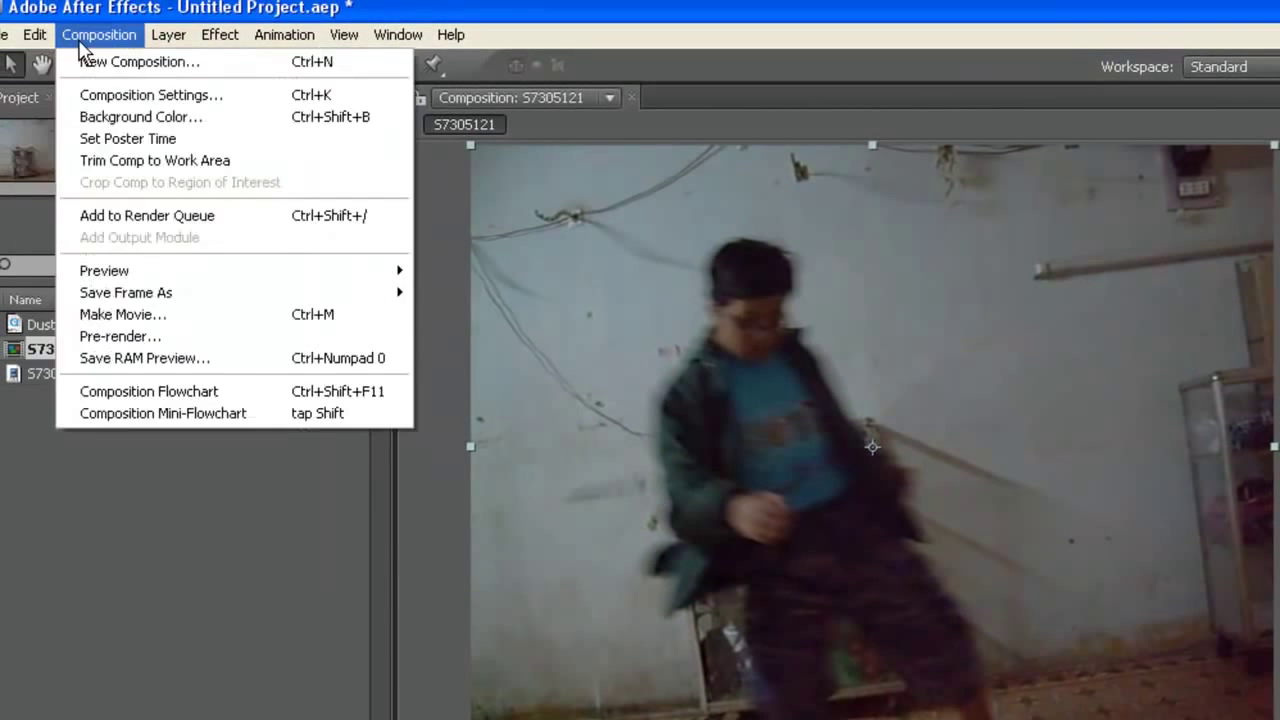
mouse_move(34, 34)
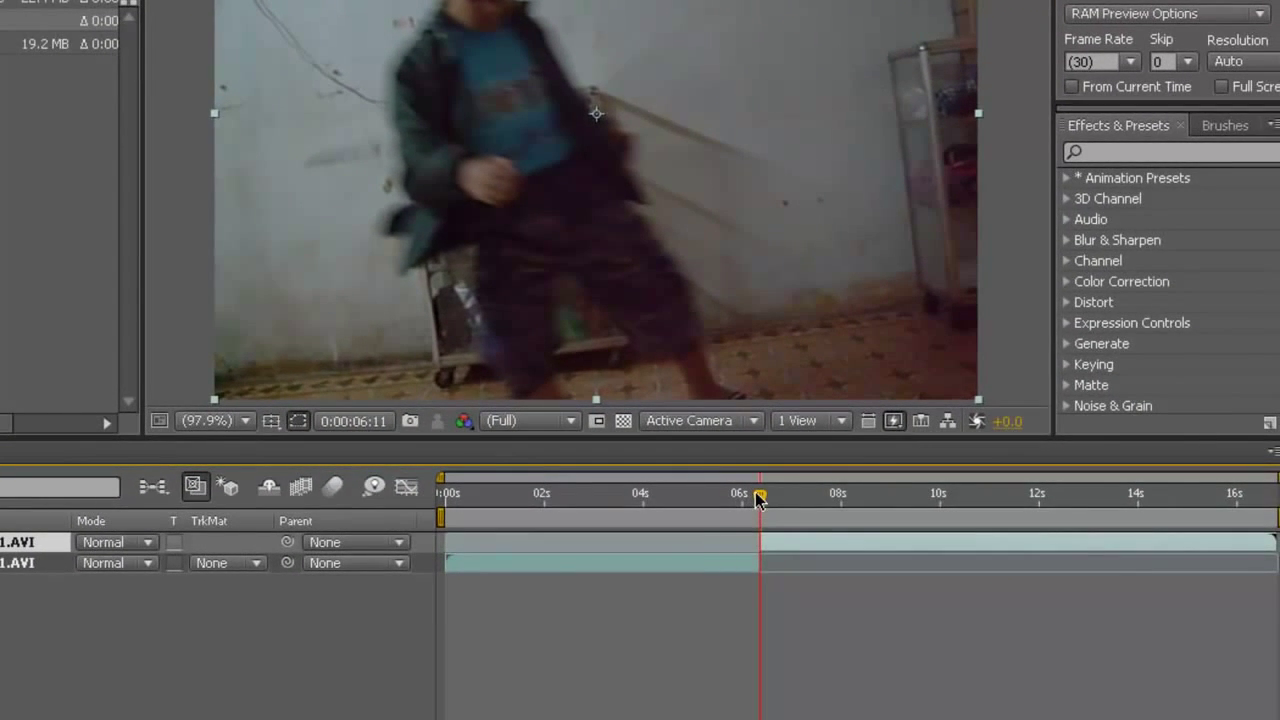
left_click(694, 559)
key("Delete")
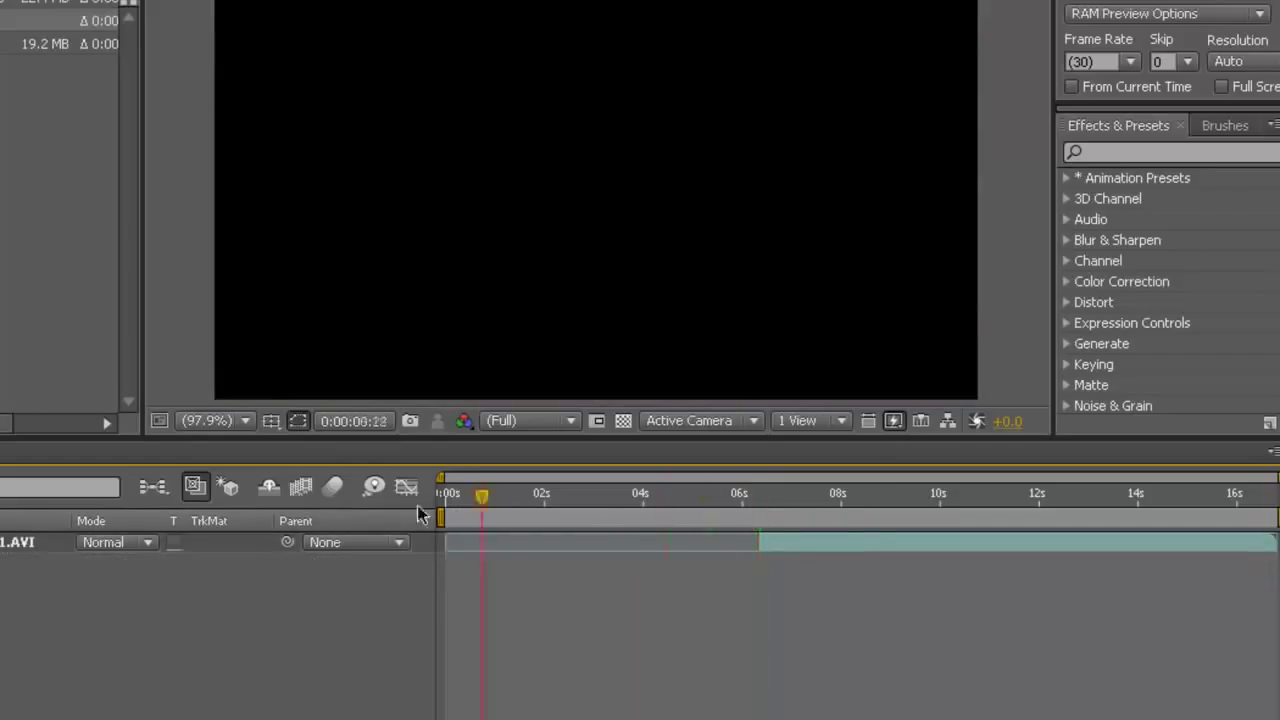
left_click_drag(757, 502, 430, 508)
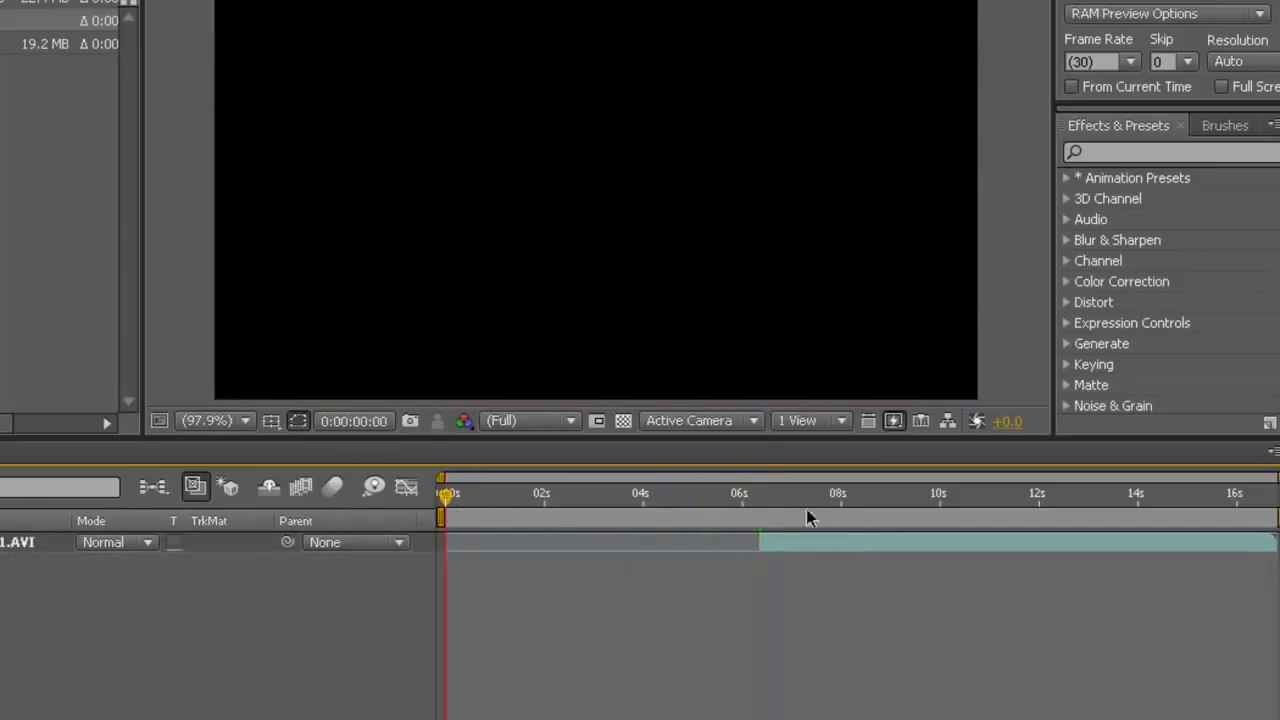
left_click_drag(844, 541, 571, 541)
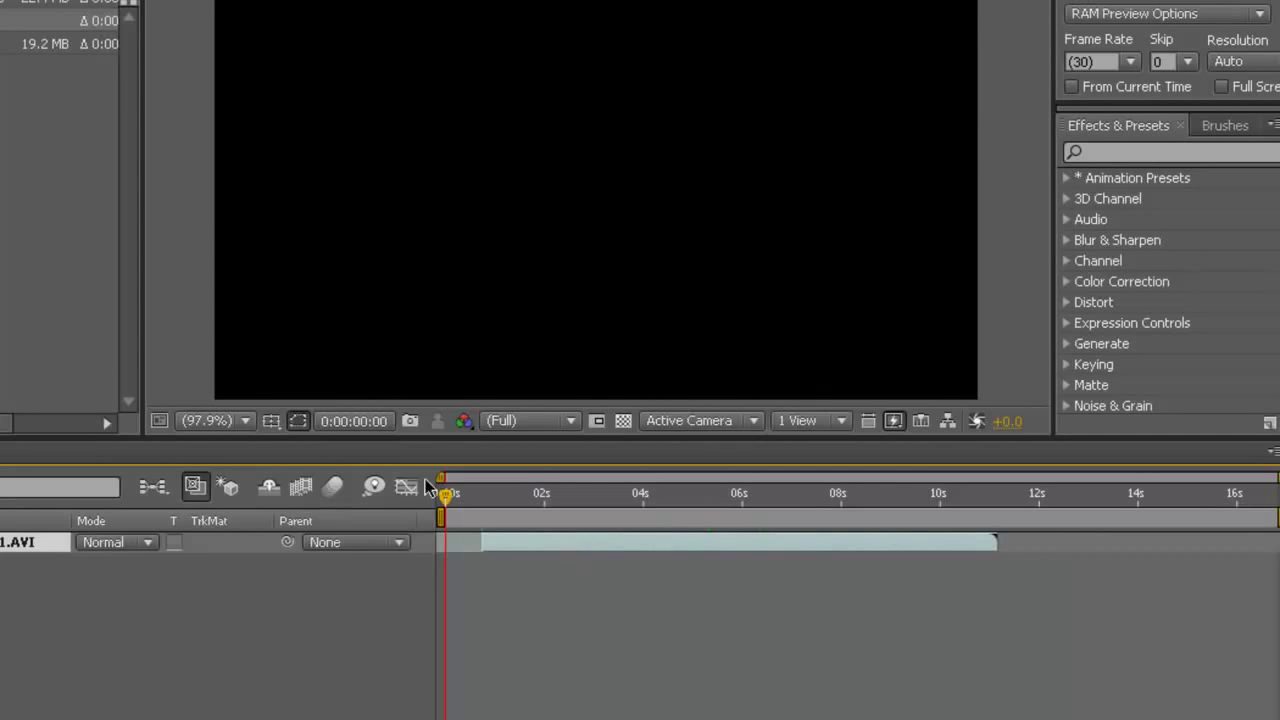
left_click_drag(443, 492, 686, 509)
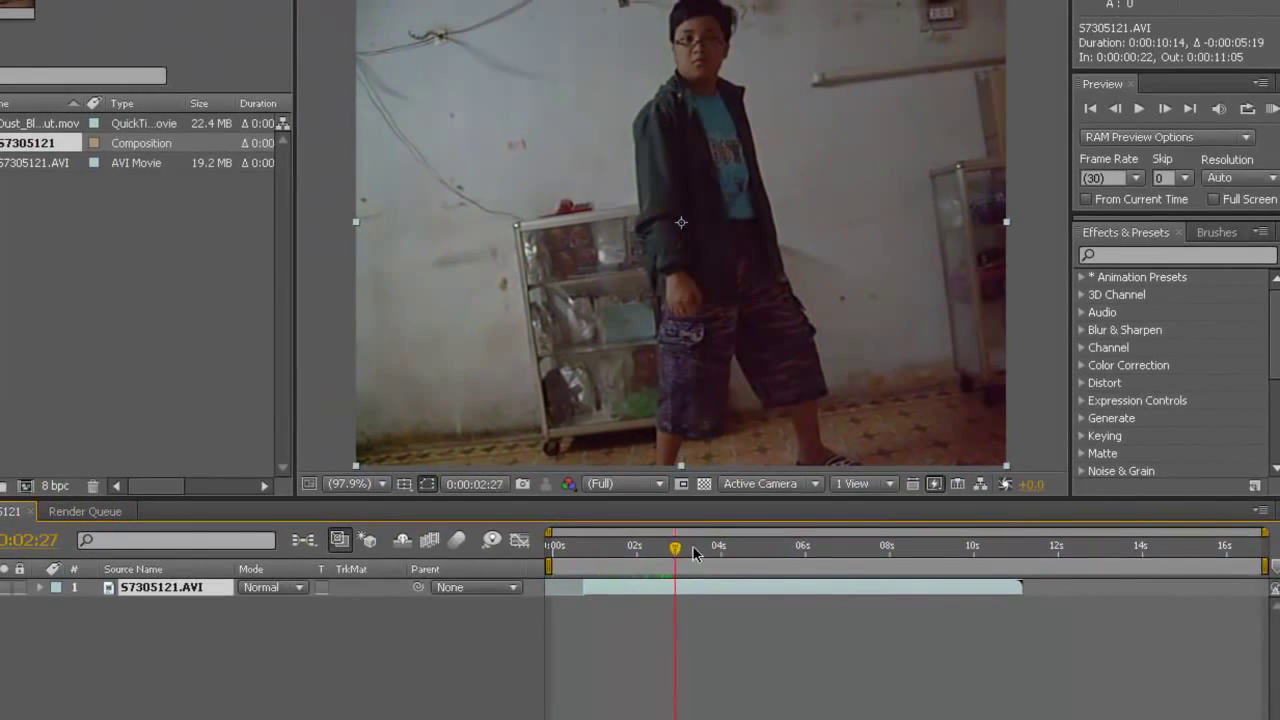
Split the clip again at 6:07 and align the first part to begin at 0:00.
left_click_drag(757, 553, 817, 554)
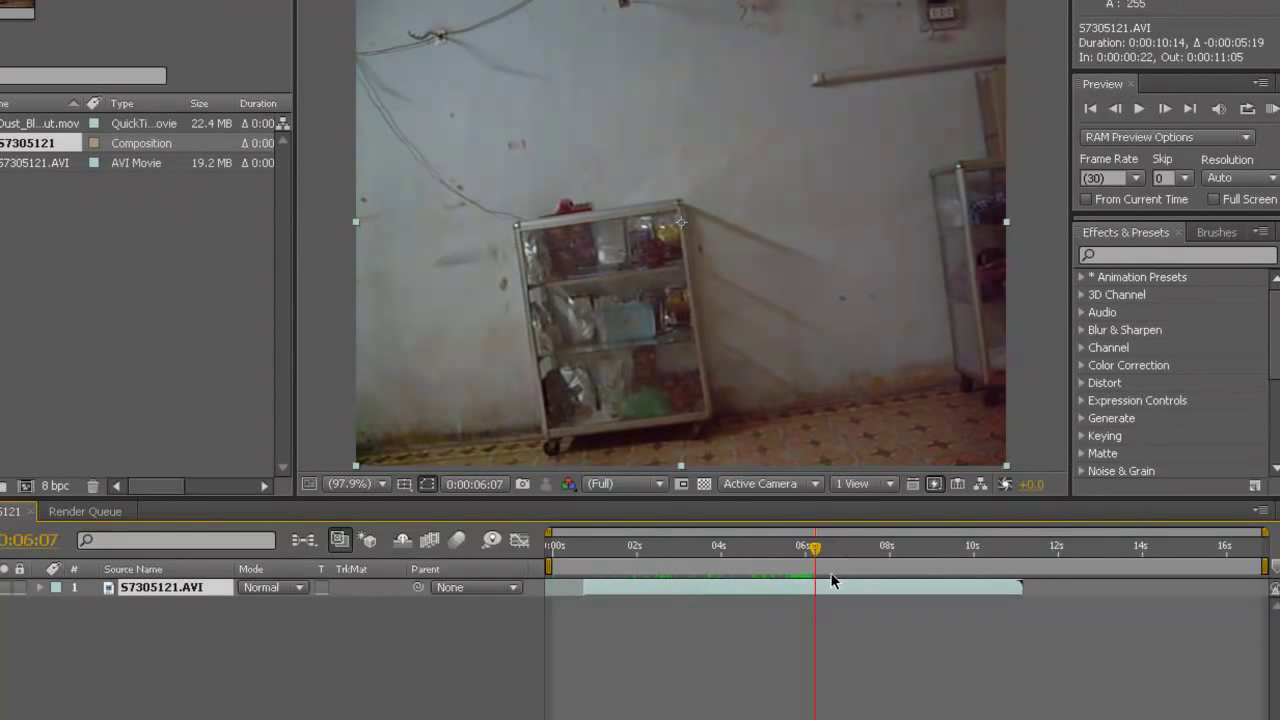
key("ctrl+shift+d")
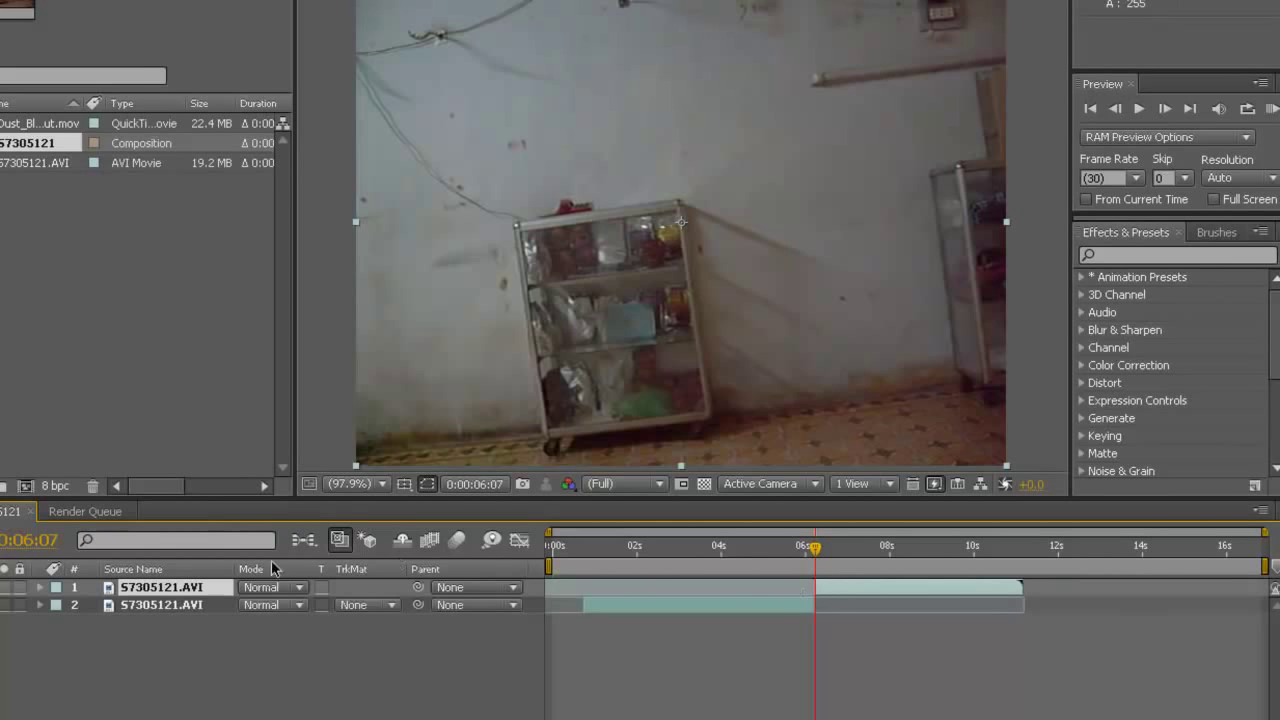
left_click_drag(924, 590, 672, 594)
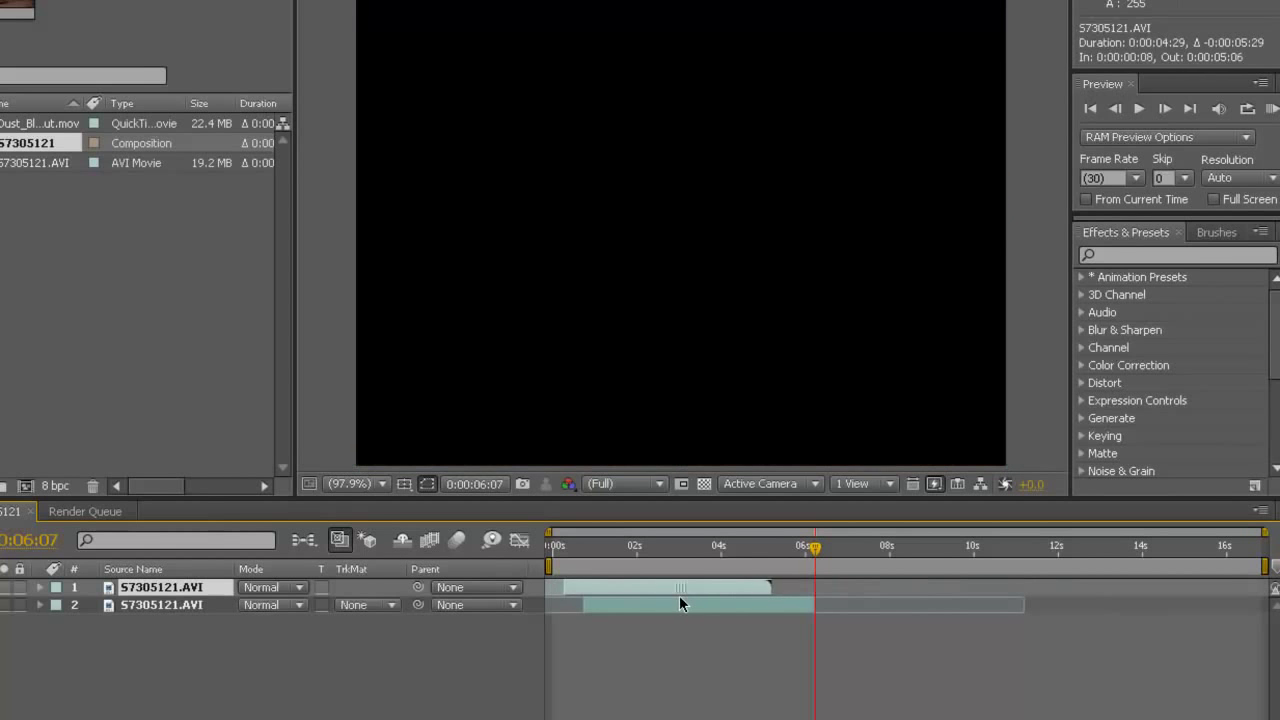
left_click_drag(746, 545, 578, 545)
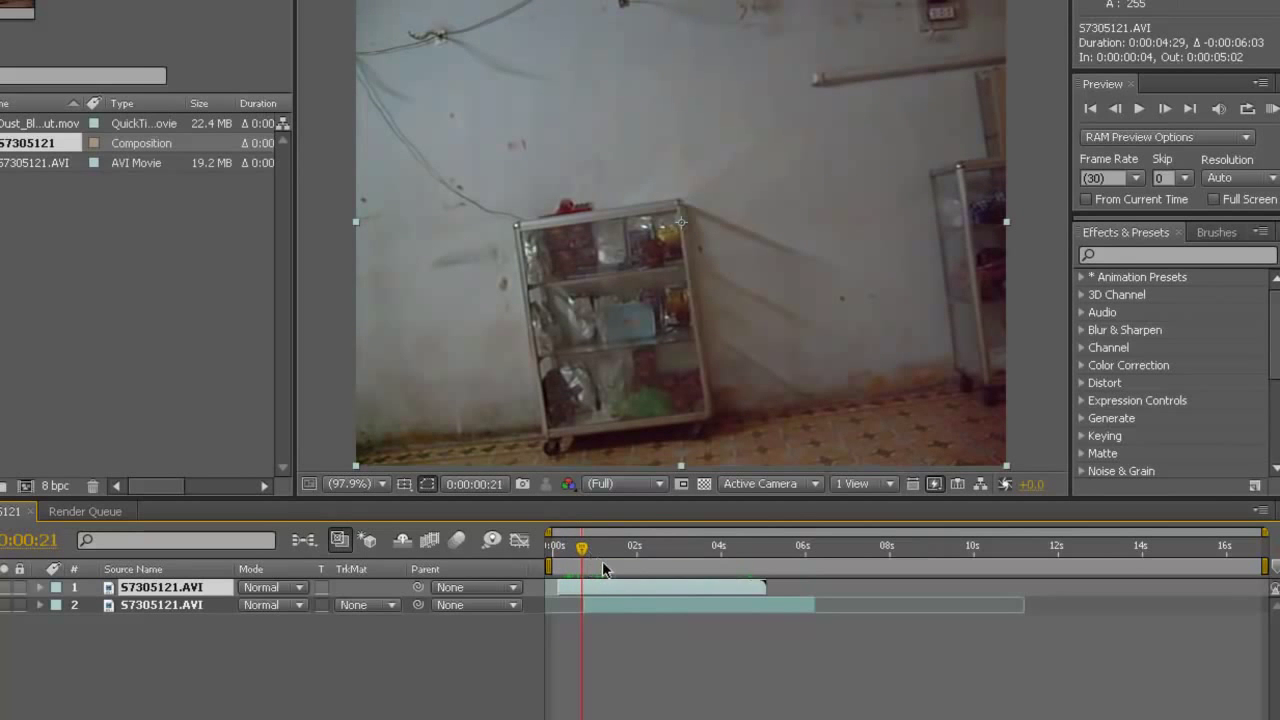
left_click_drag(604, 586, 600, 586)
left_click(551, 550)
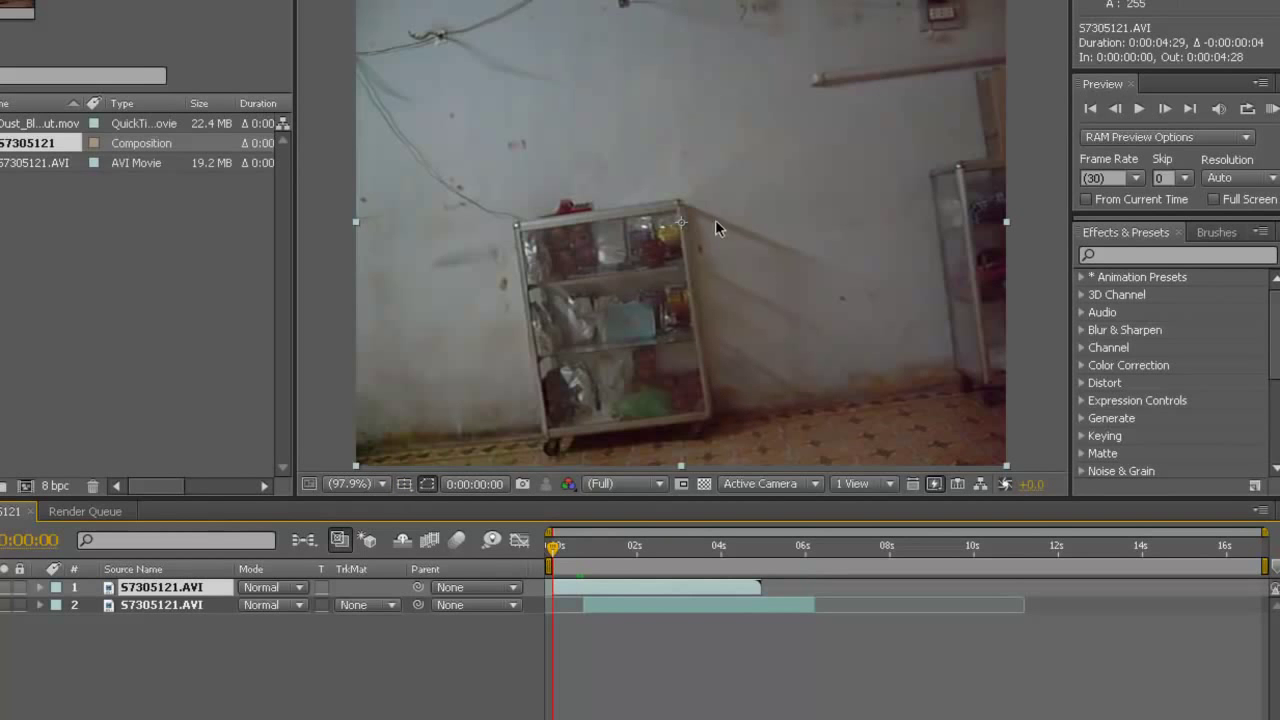
left_click_drag(551, 548, 605, 545)
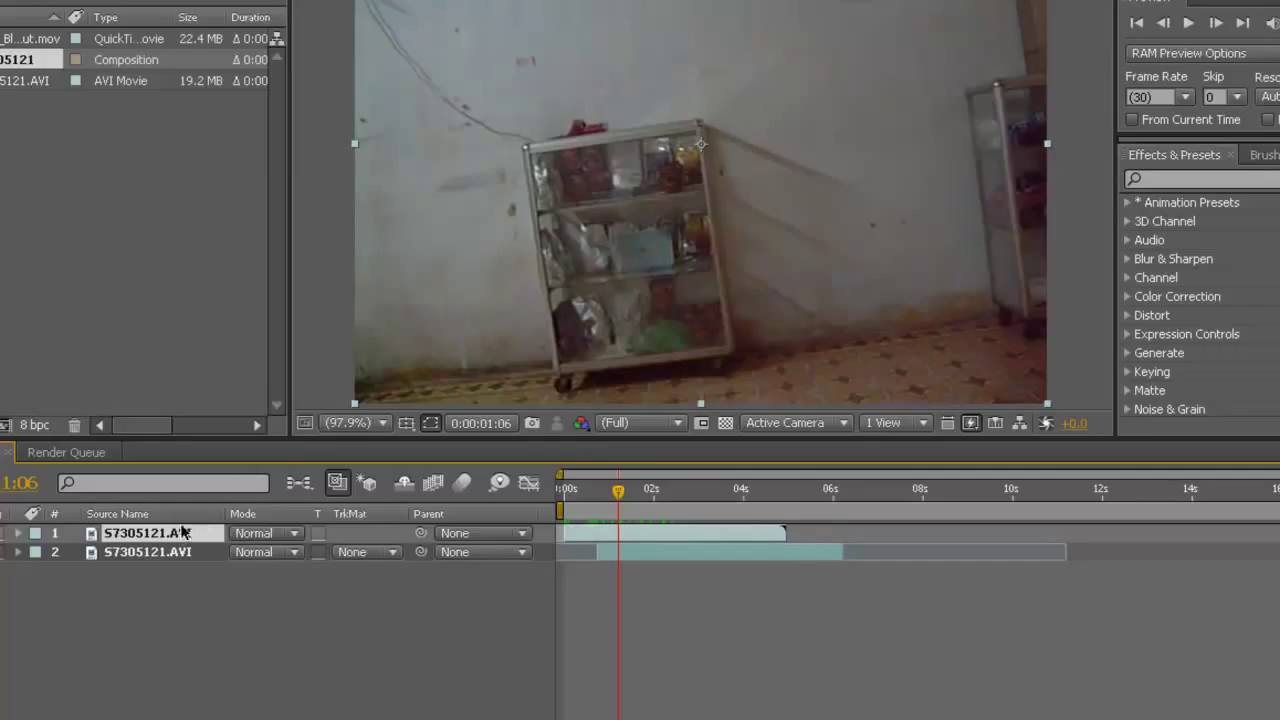
Move layer 1 below layer 2 and end the work area at 0:00:04:14.
left_click_drag(176, 537, 188, 562)
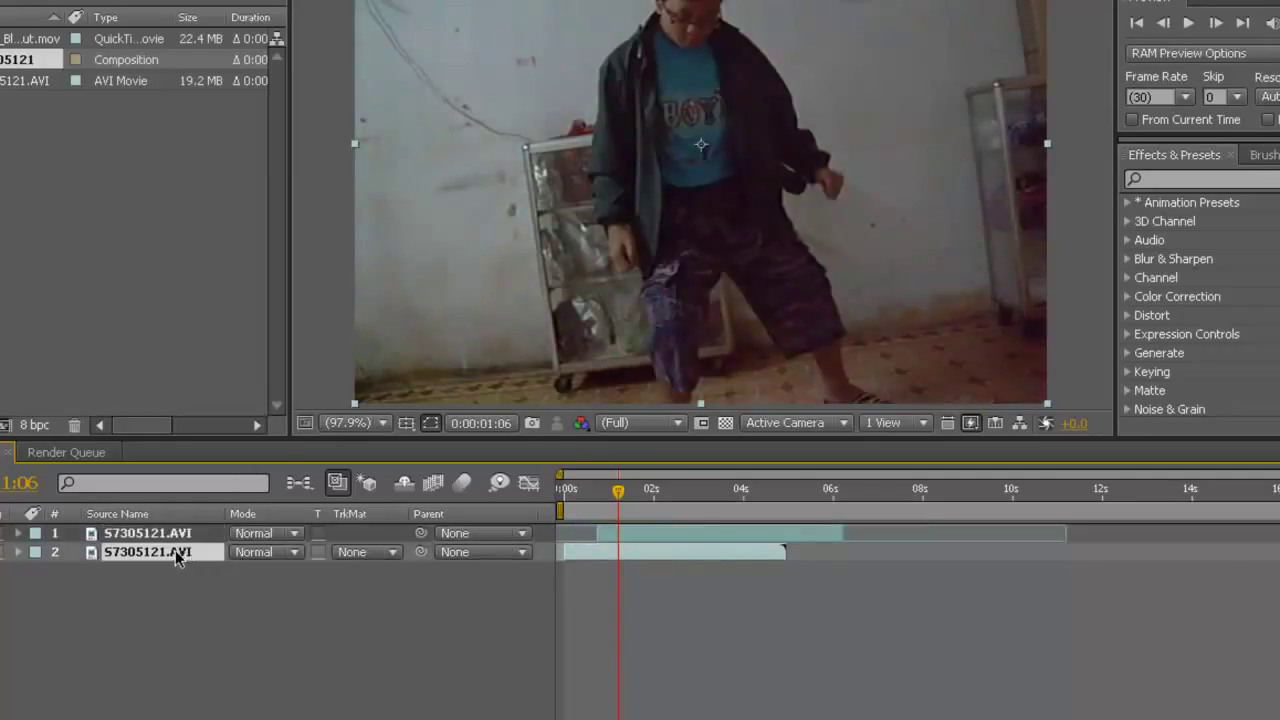
mouse_move(602, 540)
left_mouse_down()
mouse_move(622, 526)
mouse_move(597, 499)
mouse_move(610, 499)
mouse_move(601, 511)
left_mouse_up()
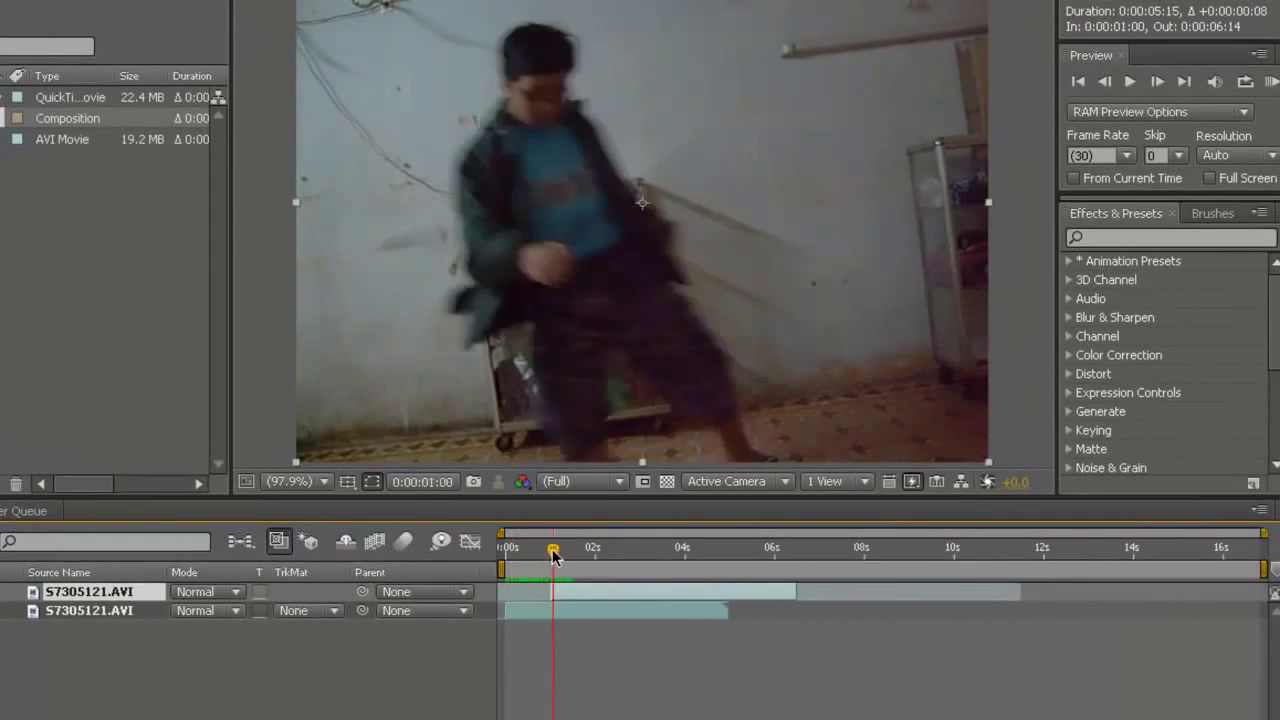
left_click_drag(553, 556, 697, 545)
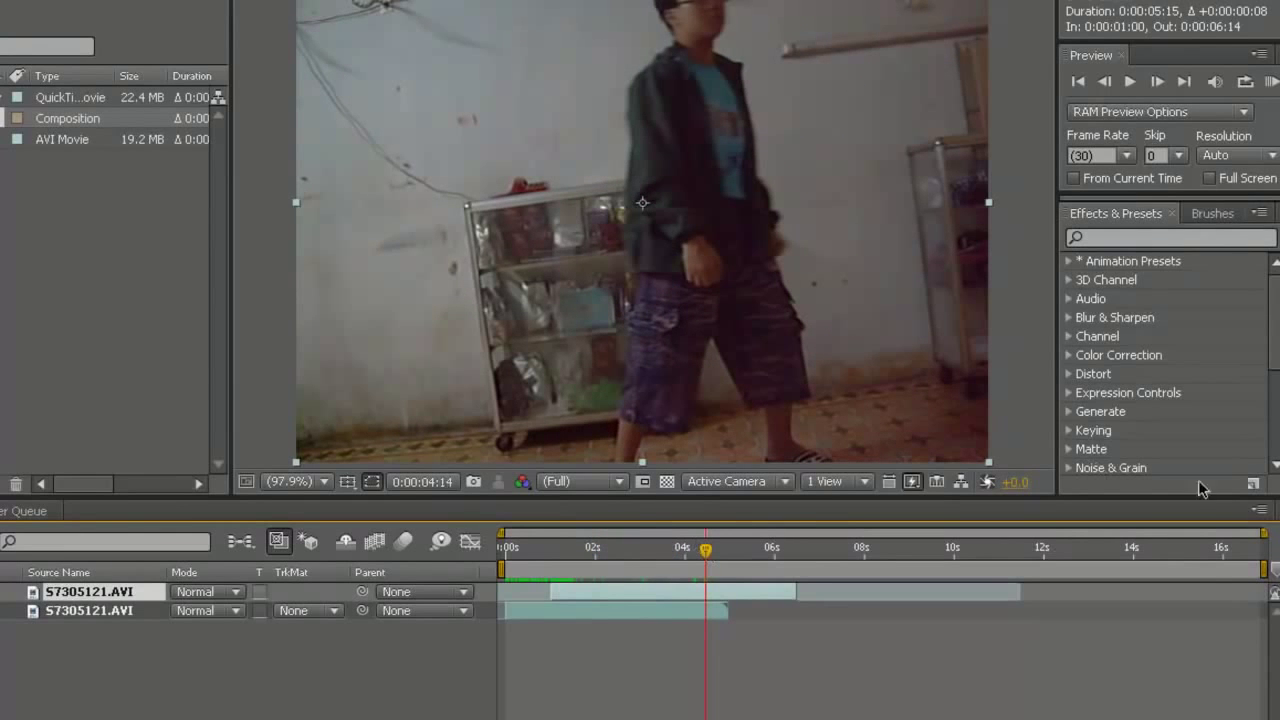
left_click_drag(1264, 567, 707, 567)
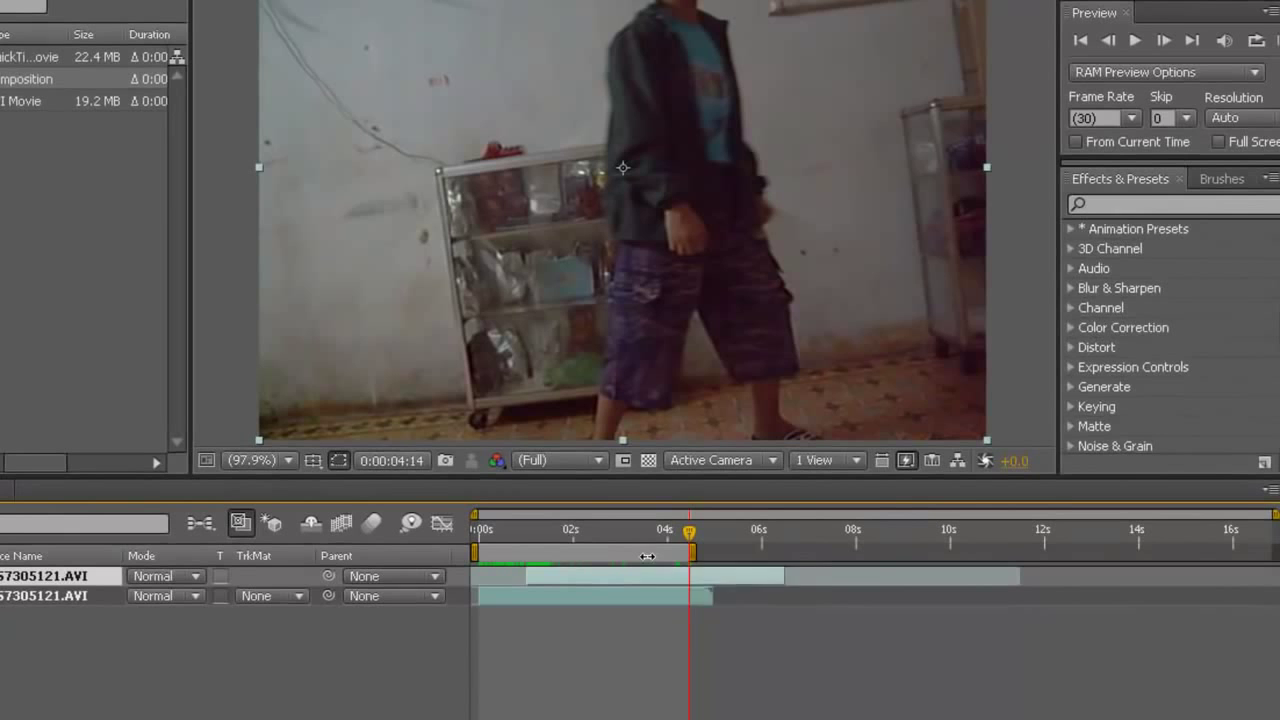
Trim the comp to the work area, then scrub the playhead to just past 1 second.
right_click(650, 558)
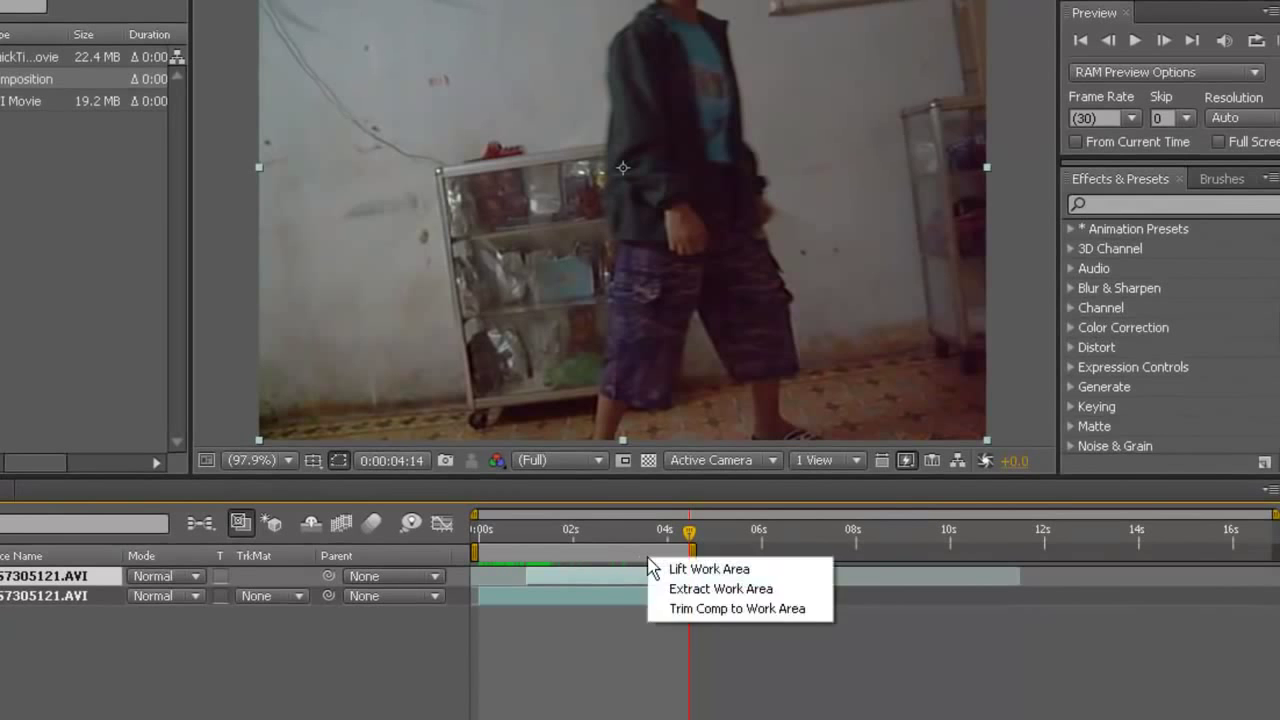
left_click(683, 610)
left_click(682, 610)
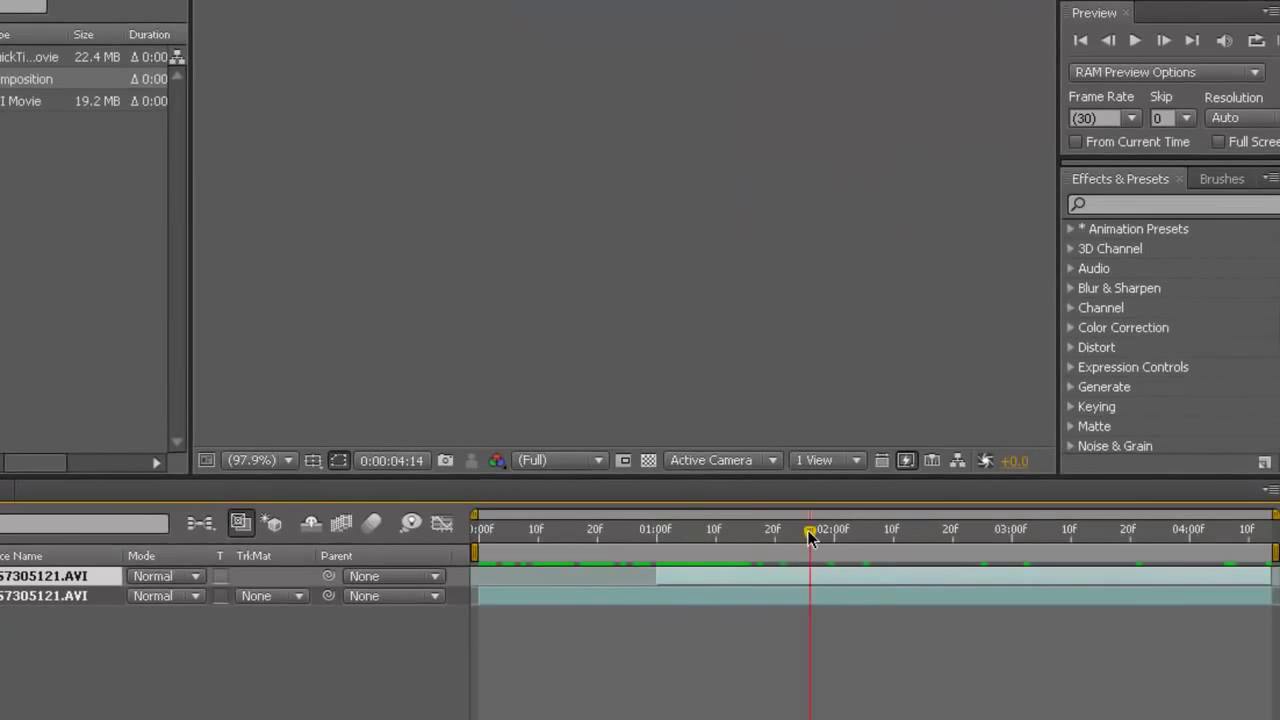
mouse_move(811, 530)
left_mouse_down()
mouse_move(467, 530)
mouse_move(947, 538)
mouse_move(668, 538)
left_mouse_up()
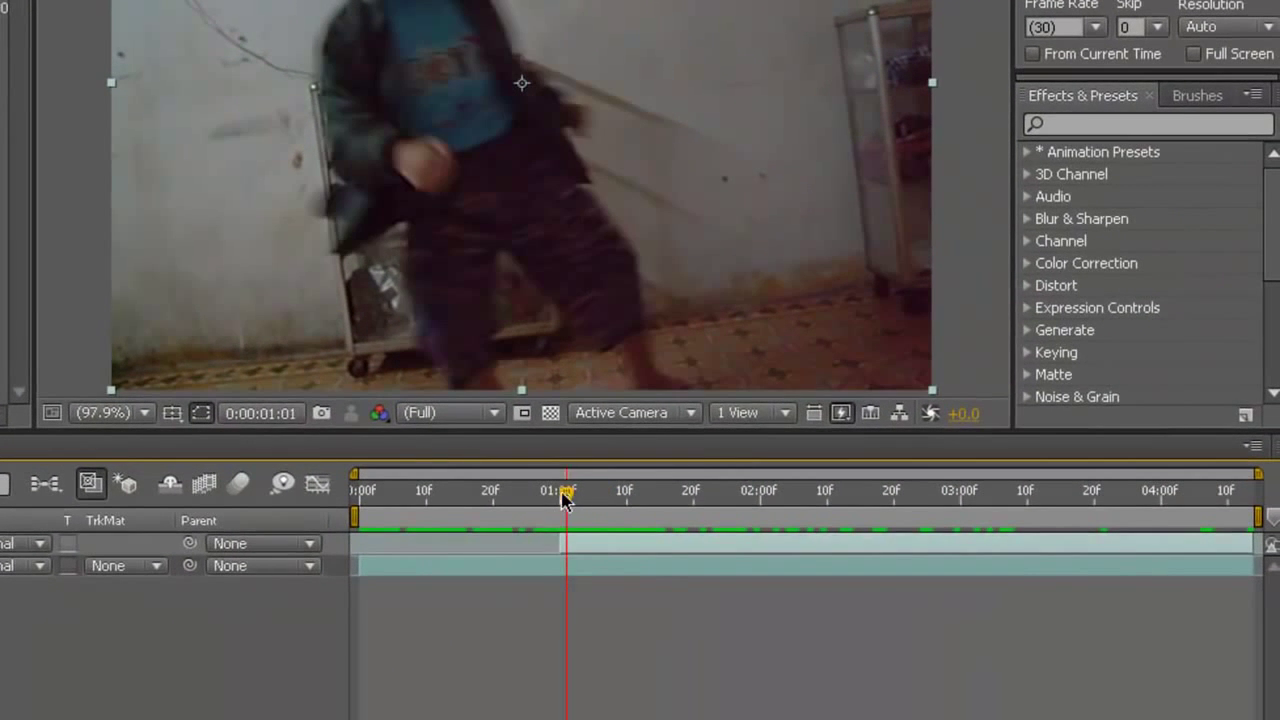
left_click_drag(563, 500, 559, 494)
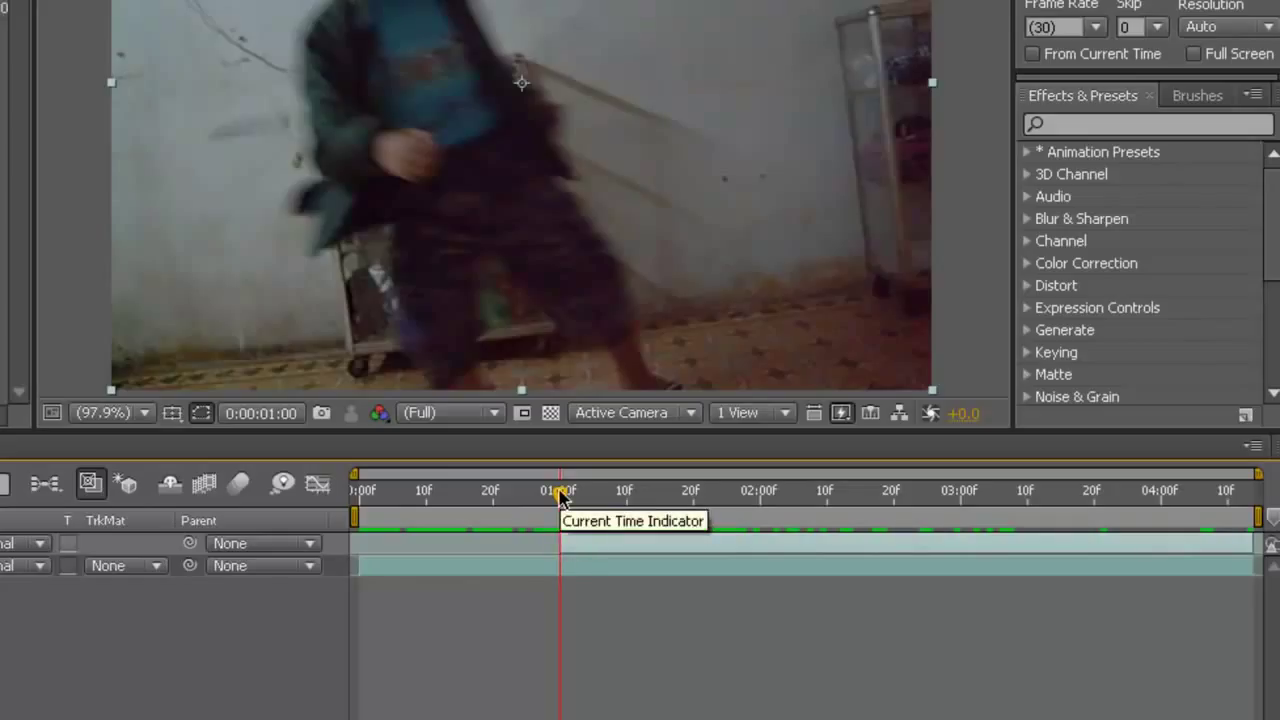
left_click_drag(560, 495, 586, 494)
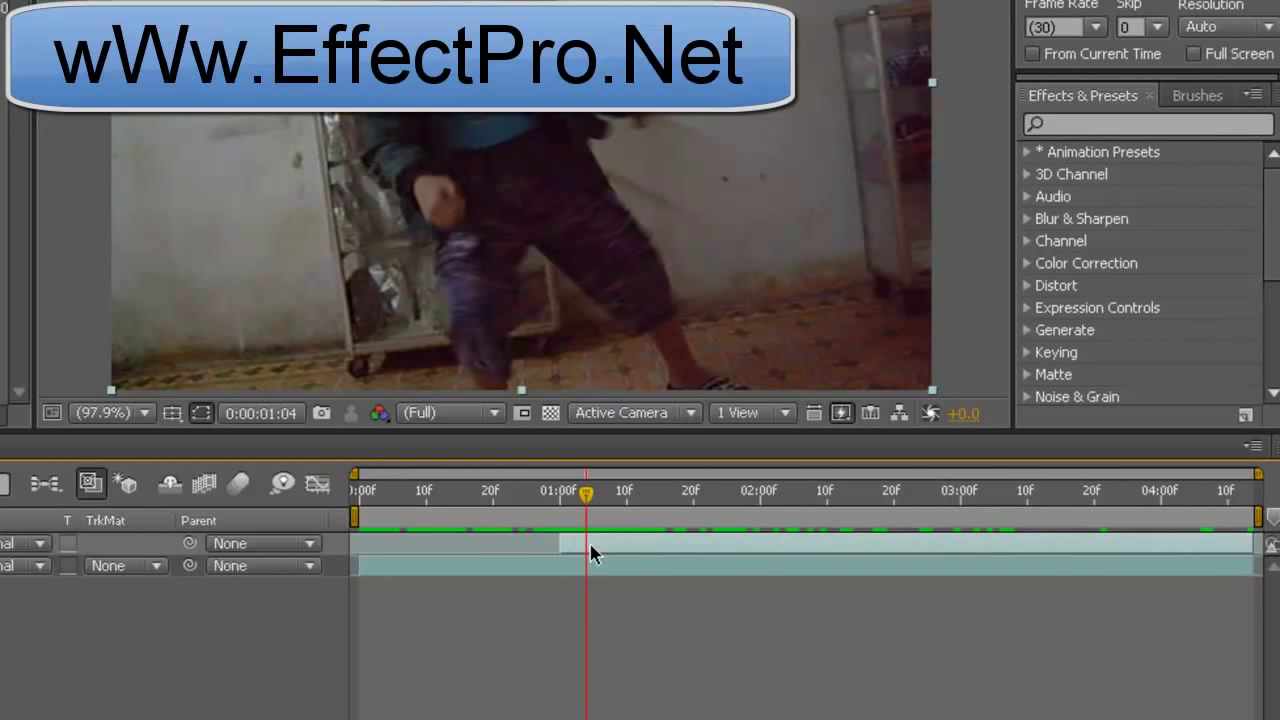
Split at 1:04, duplicate the short piece, stack the long clip below, and select the top layer at 1:00.
key("ctrl+shift+d")
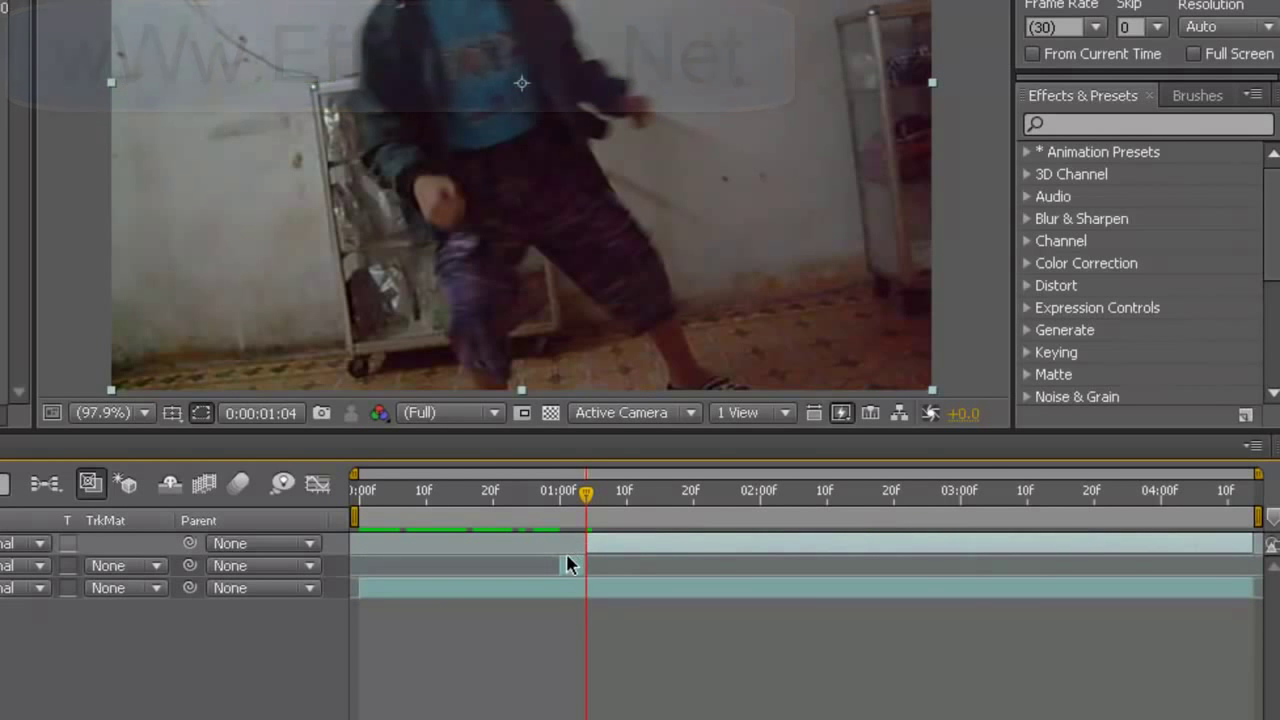
left_click(572, 568)
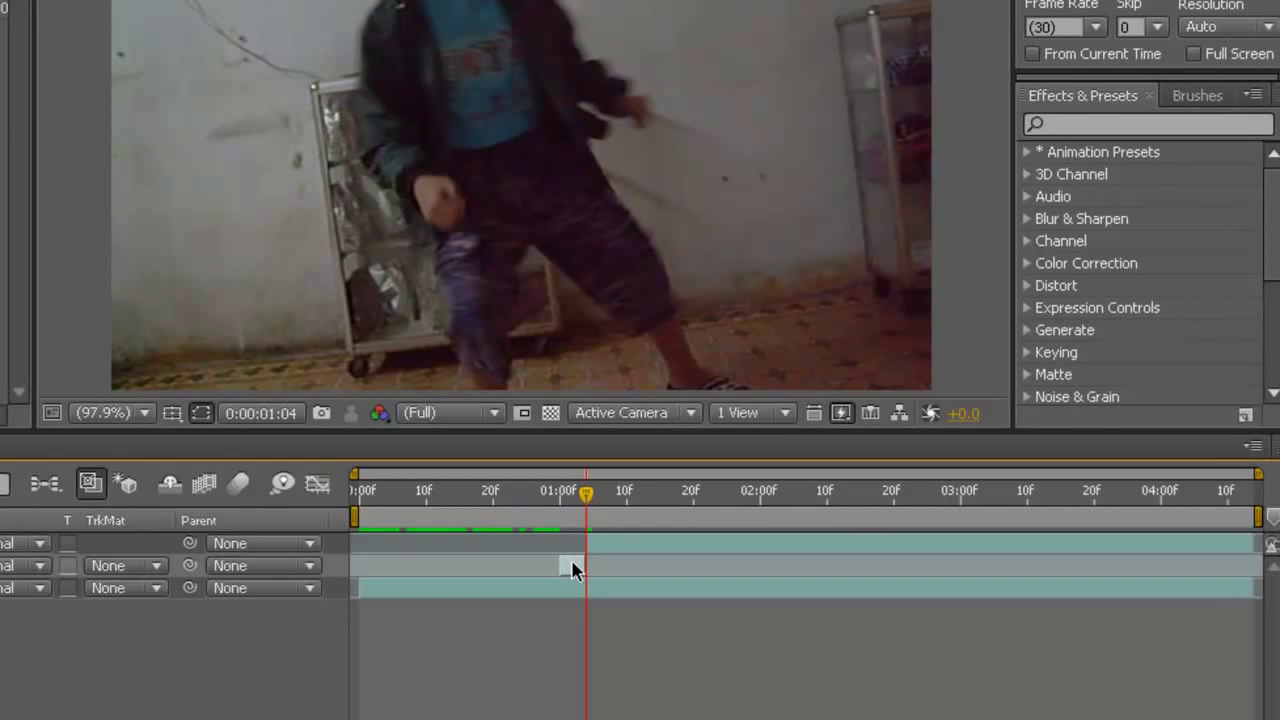
key("ctrl+d")
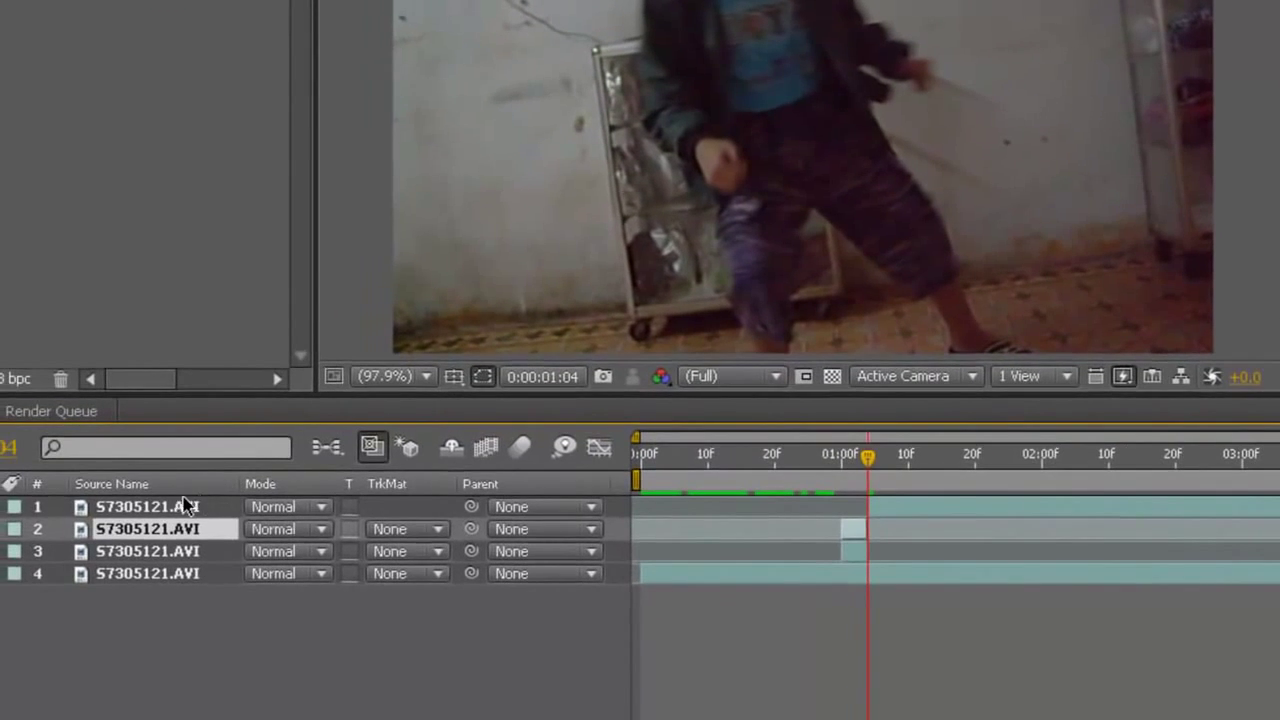
left_click_drag(185, 507, 212, 565)
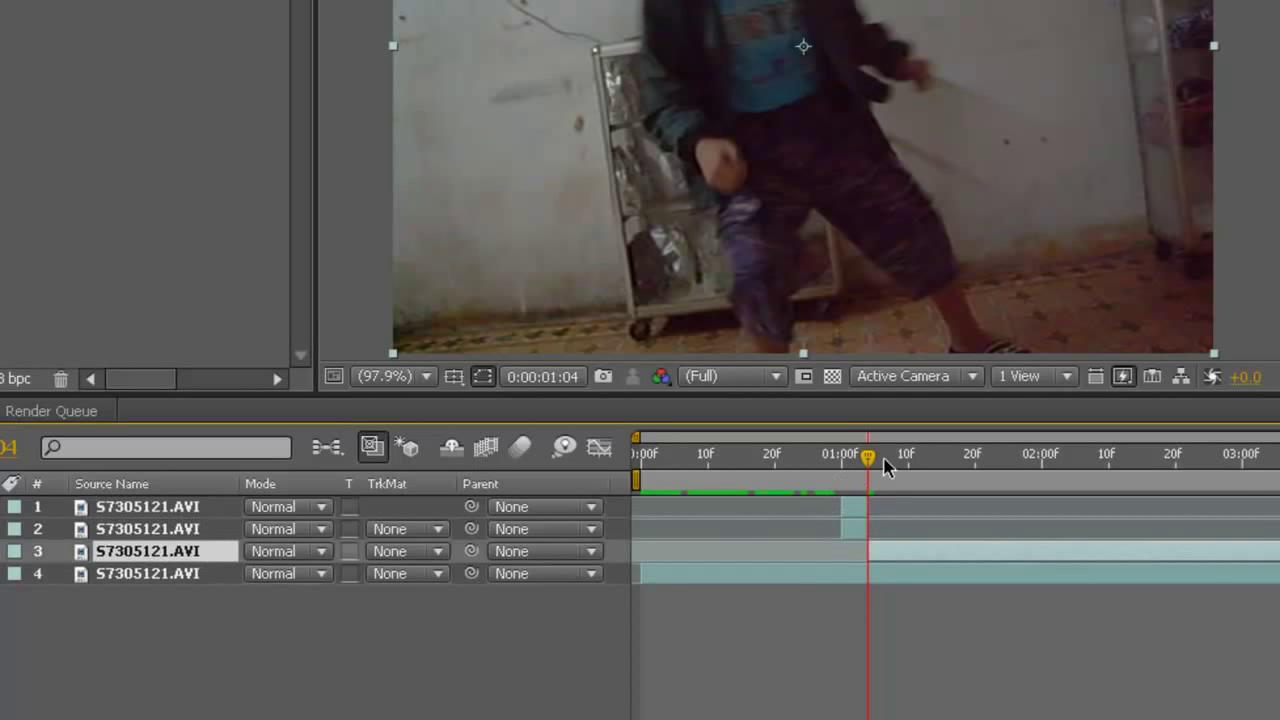
left_click_drag(869, 458, 841, 458)
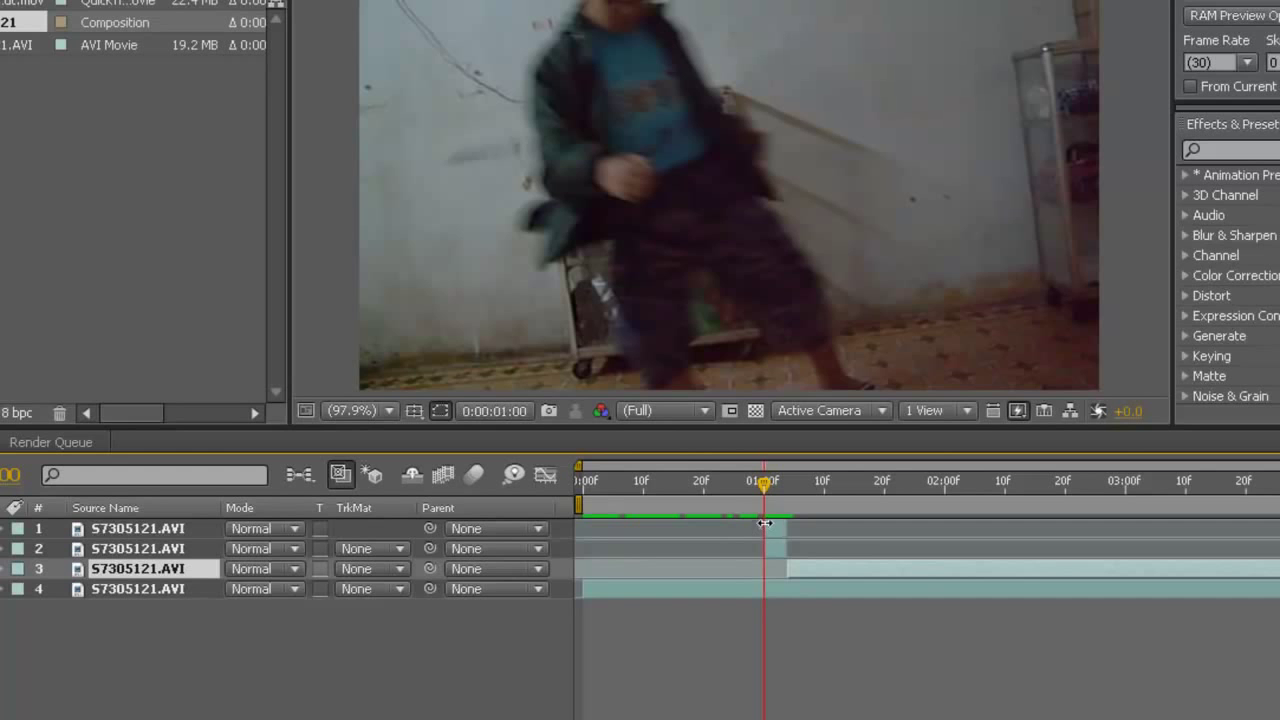
left_click(770, 522)
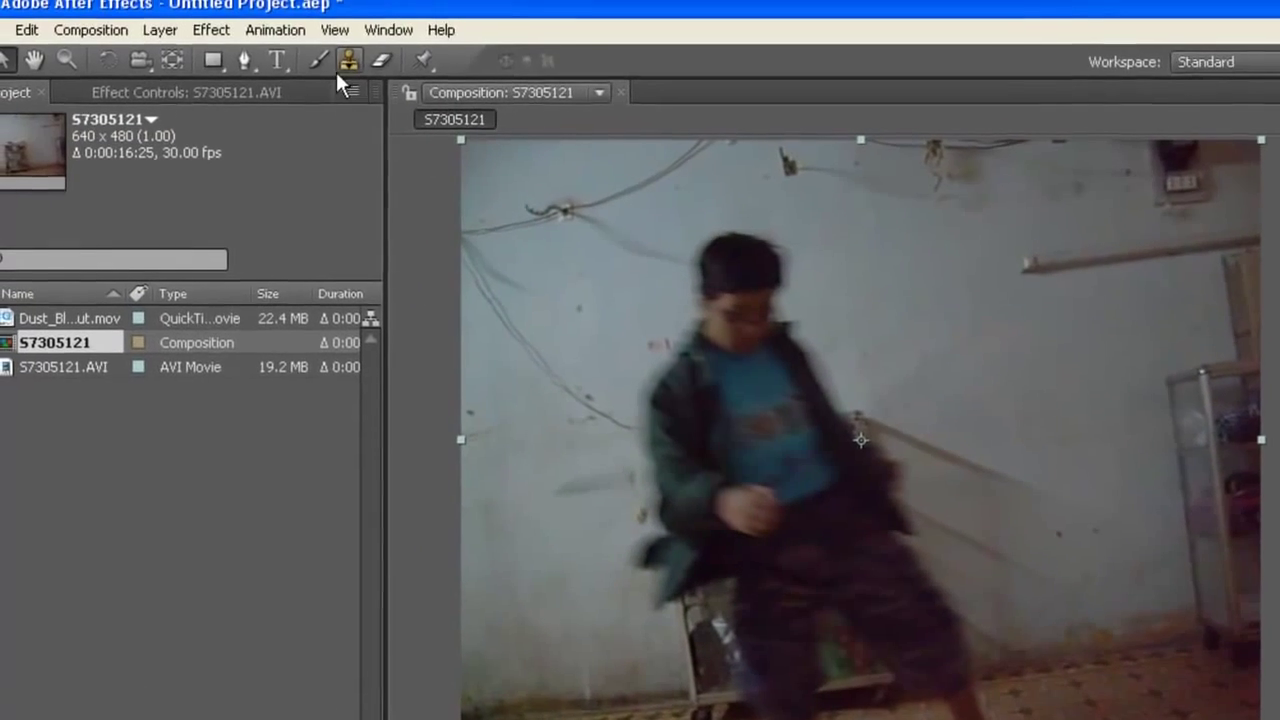
With the Pen tool, outline the dancer's head, left side, jacket hem and front leg.
left_click(245, 60)
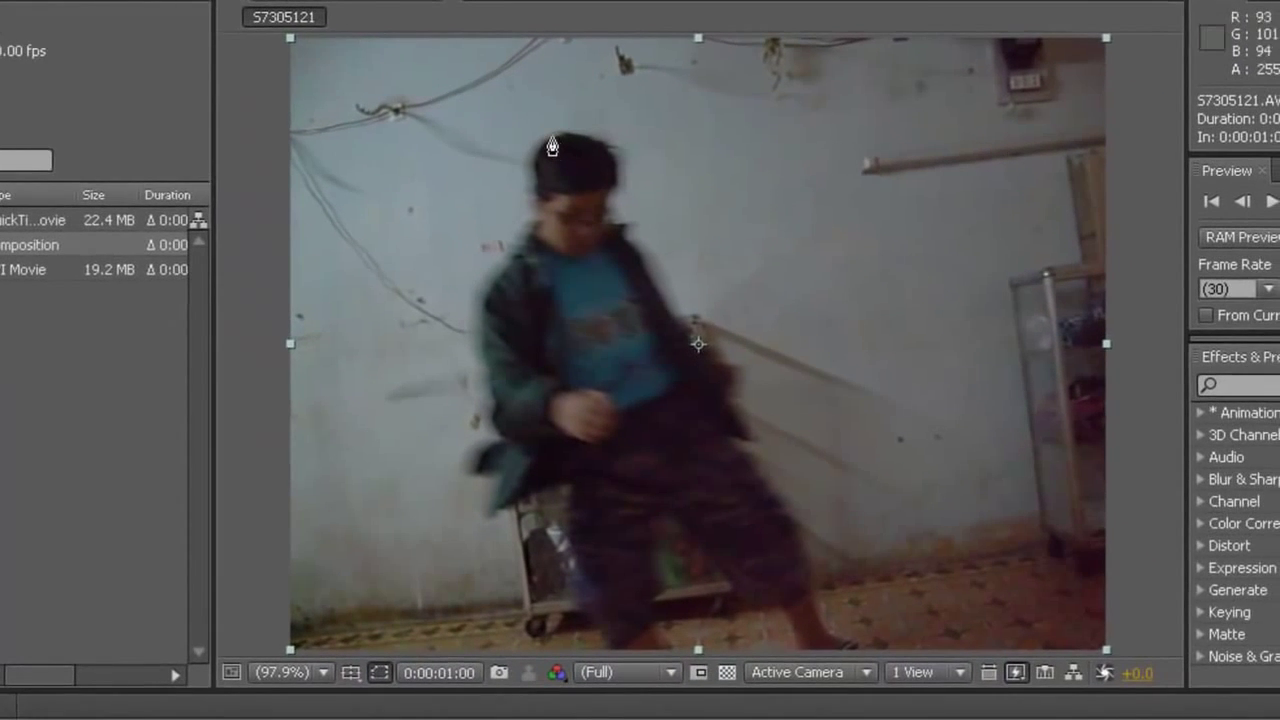
left_click(551, 135)
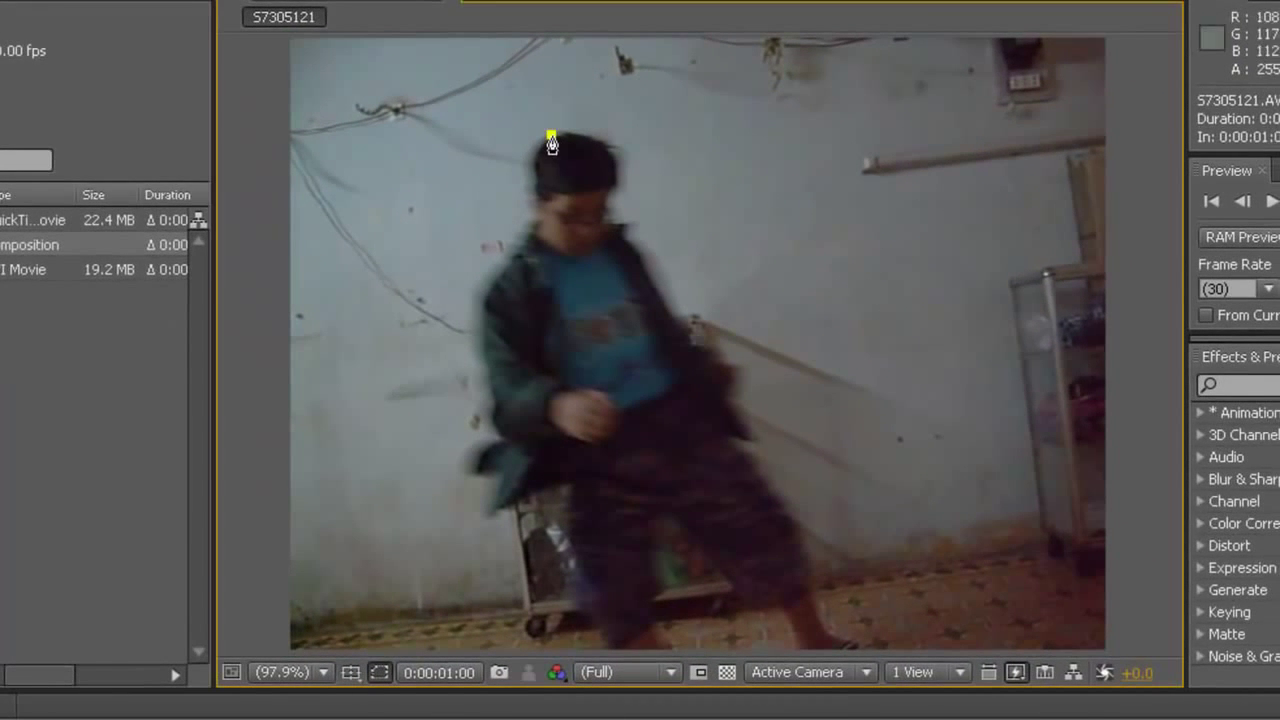
left_click(527, 228)
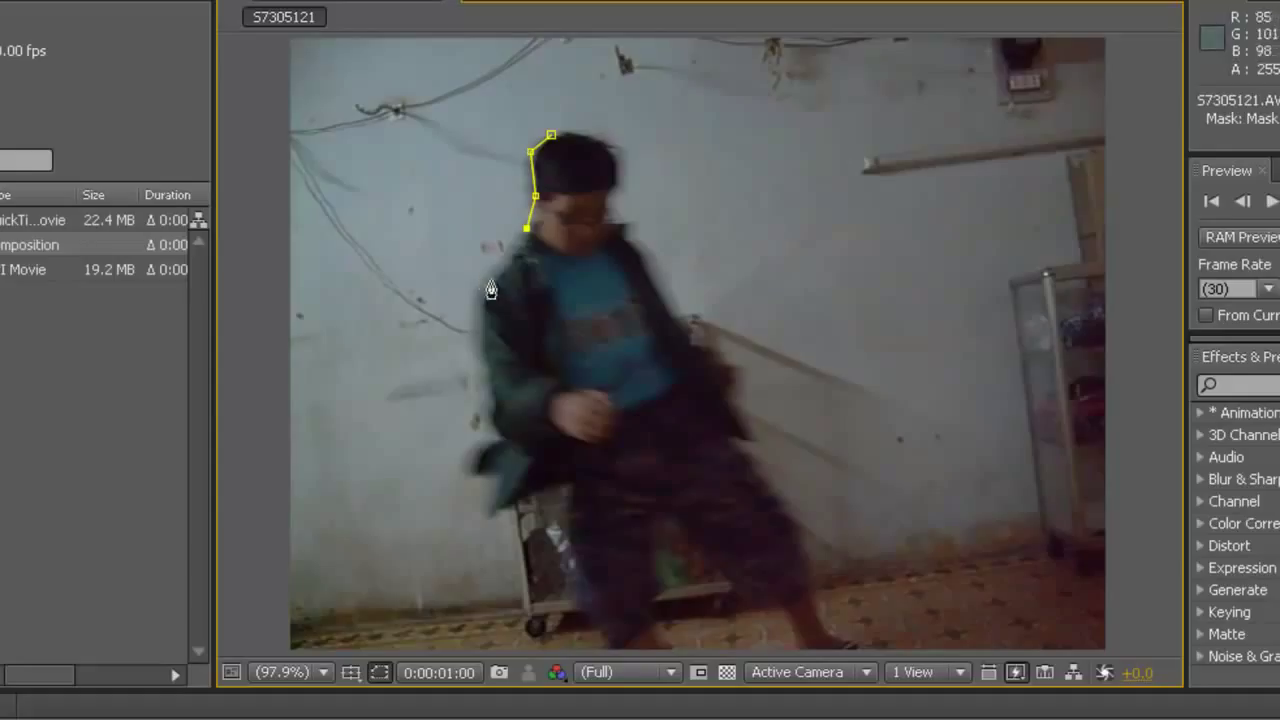
left_click(489, 280)
left_click(478, 322)
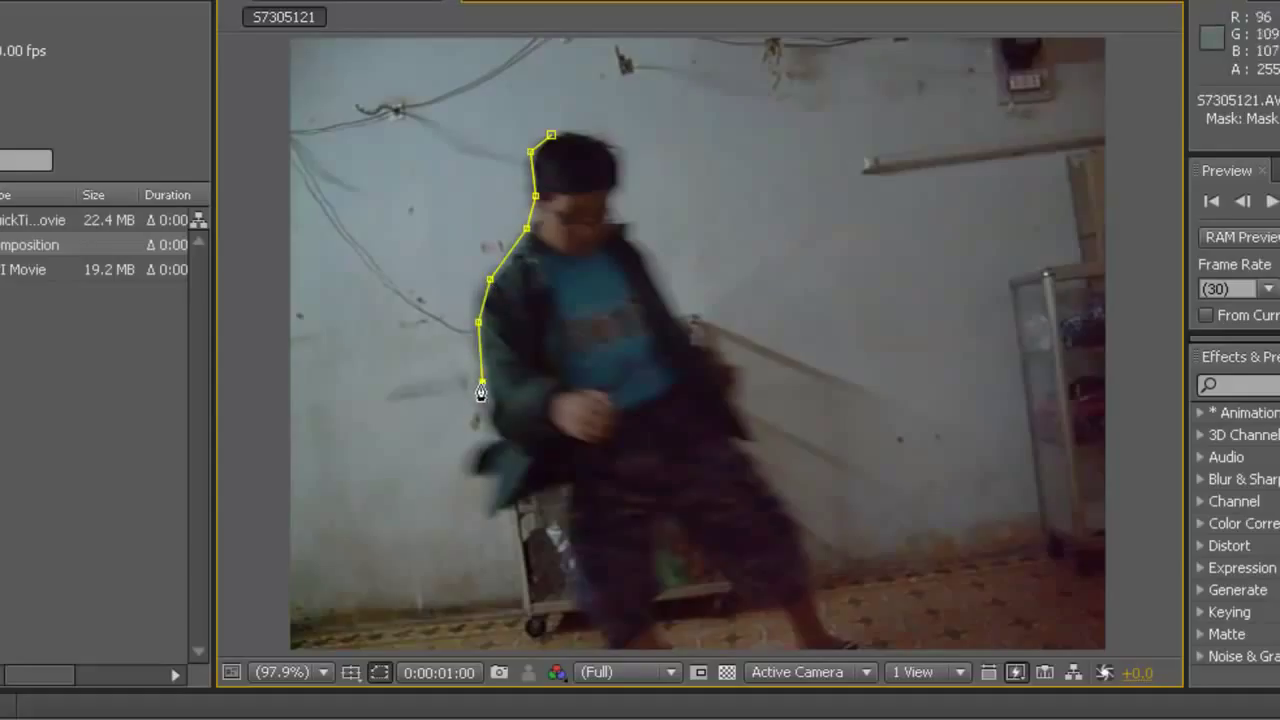
left_click(493, 428)
left_click(477, 452)
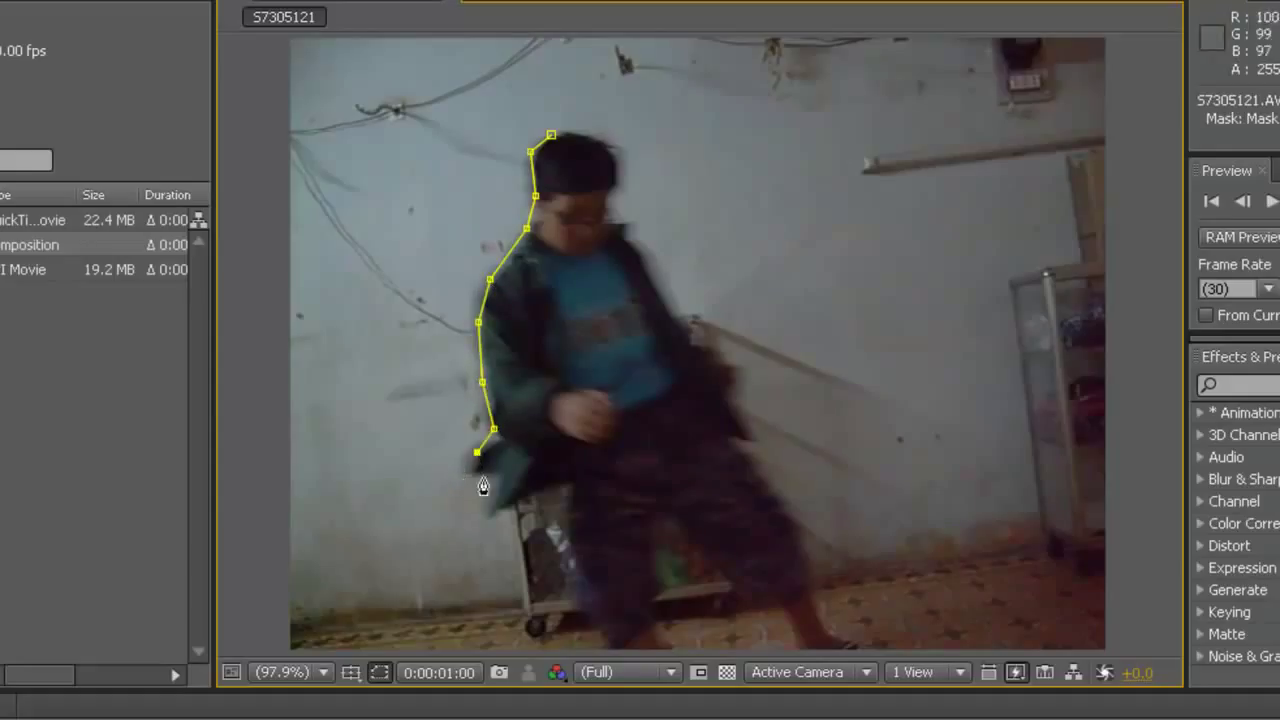
left_click(470, 475)
left_click(497, 473)
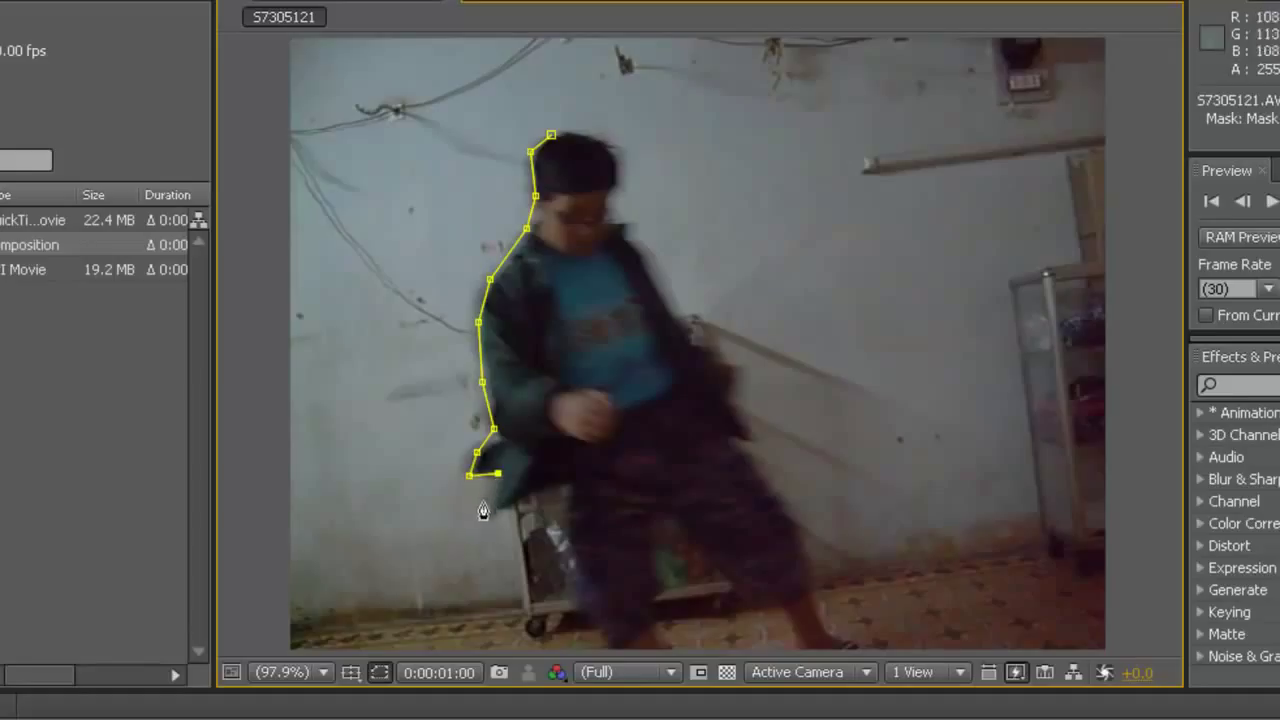
left_click(496, 513)
left_click_drag(565, 485, 571, 470)
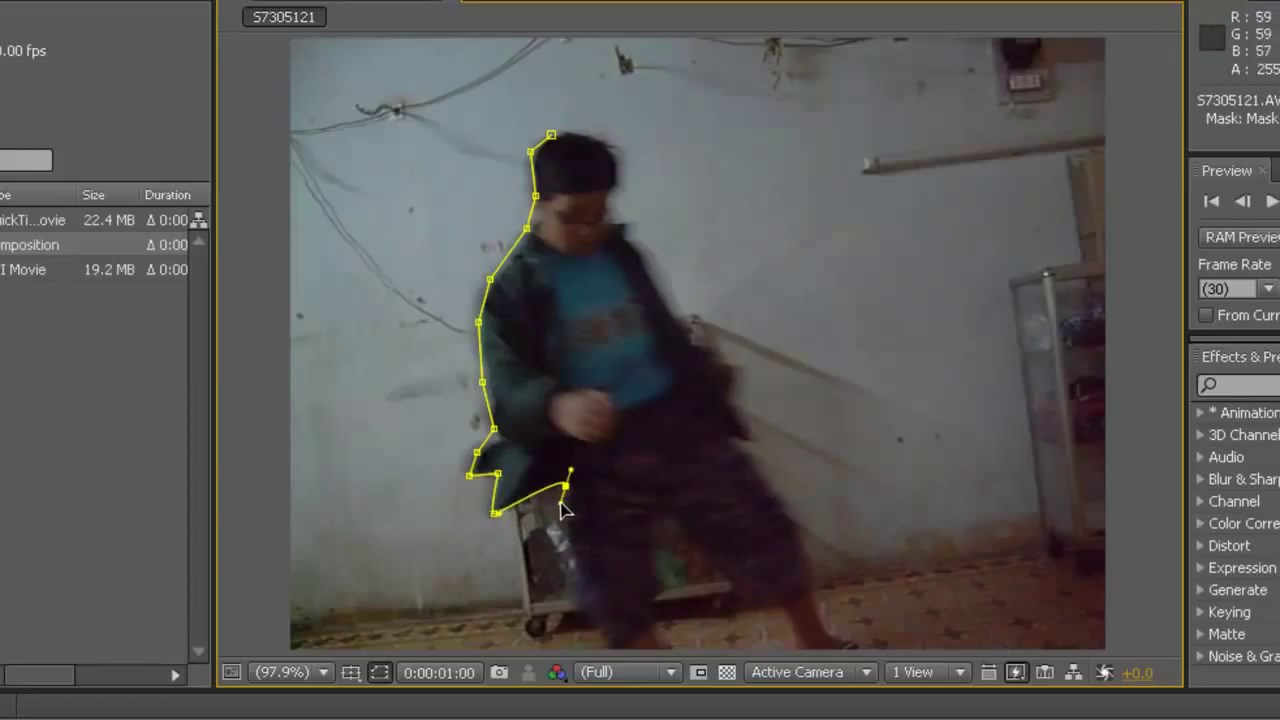
left_click(560, 558)
left_click_drag(595, 640, 608, 652)
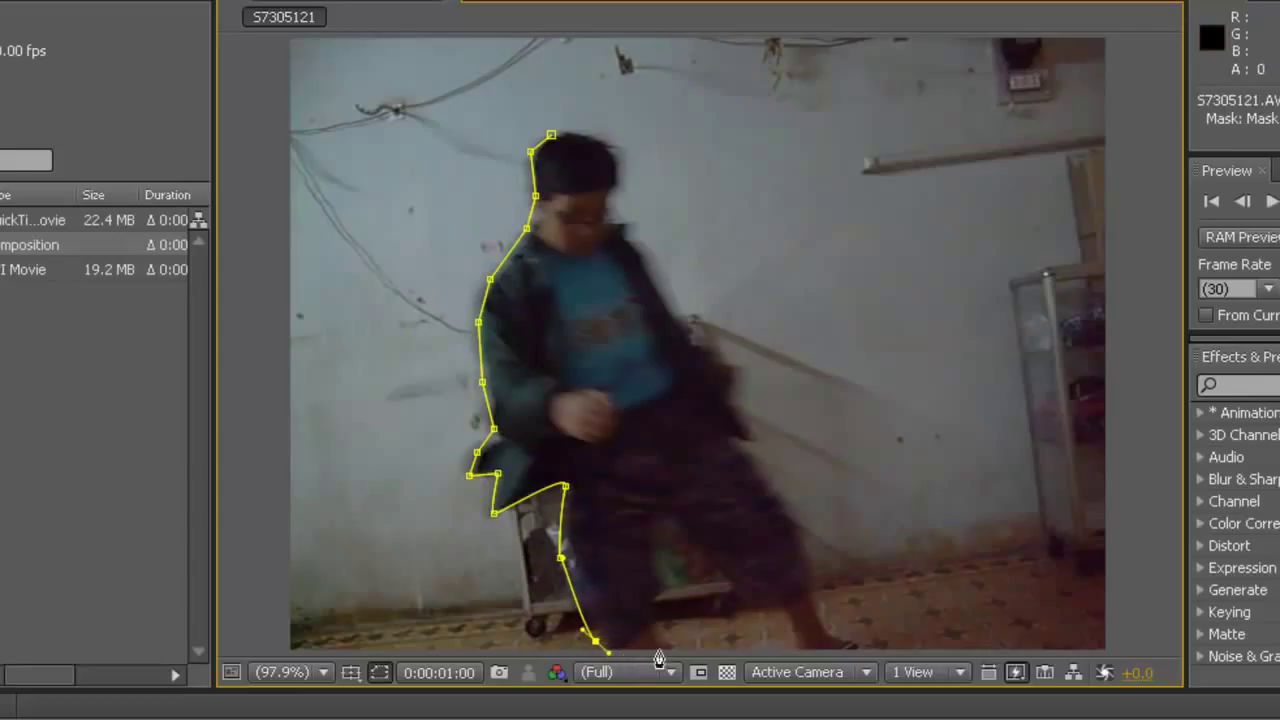
Continue the mask around both feet, up the back, arm and head, and close it.
left_click(676, 651)
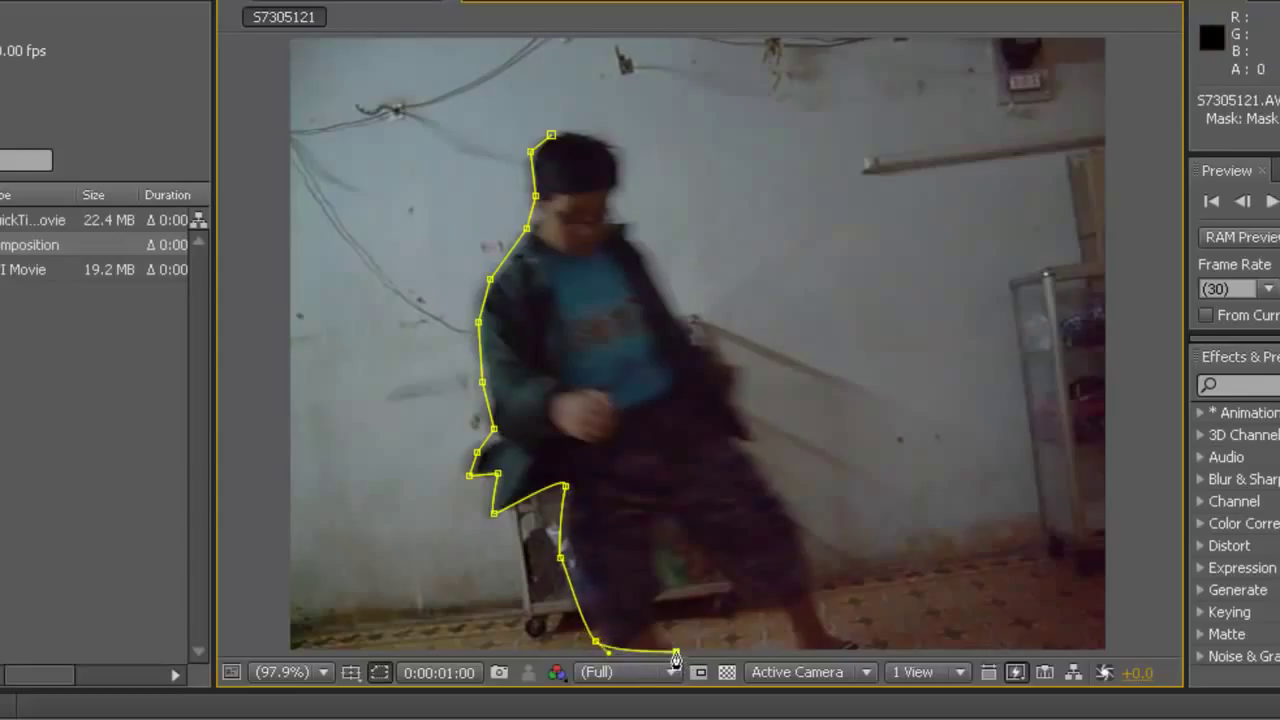
left_click(661, 521)
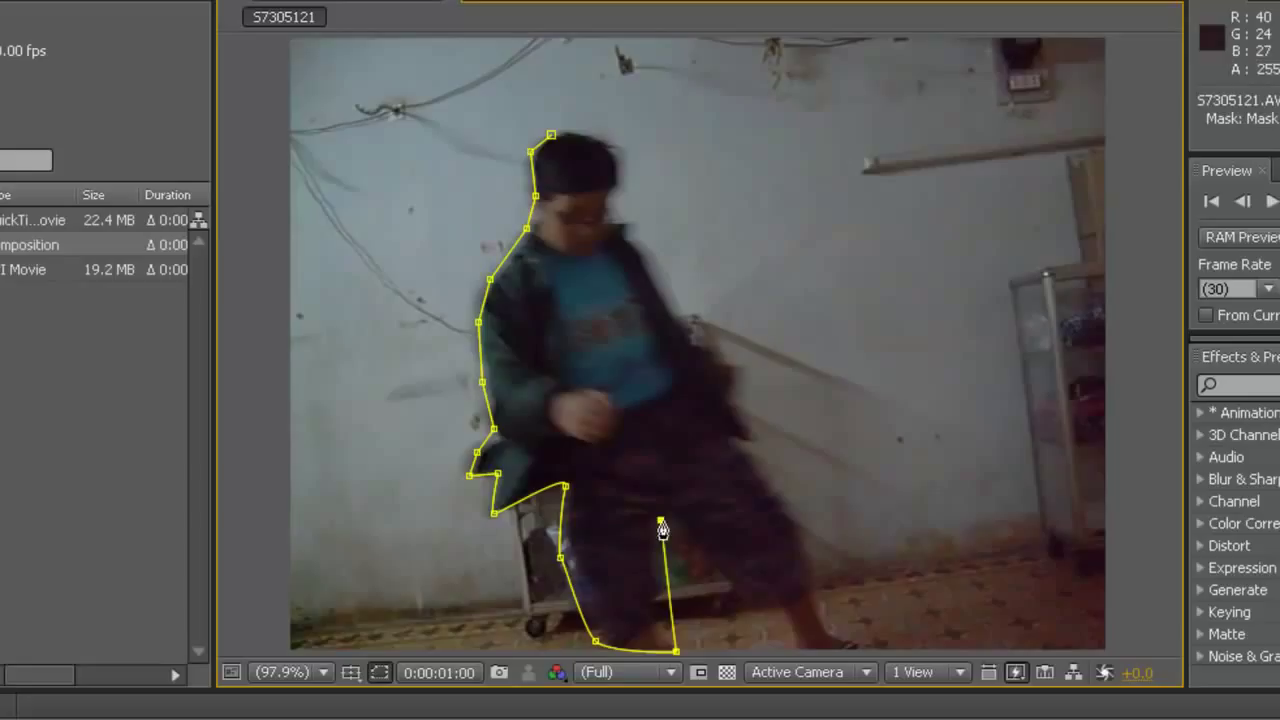
left_click(760, 610)
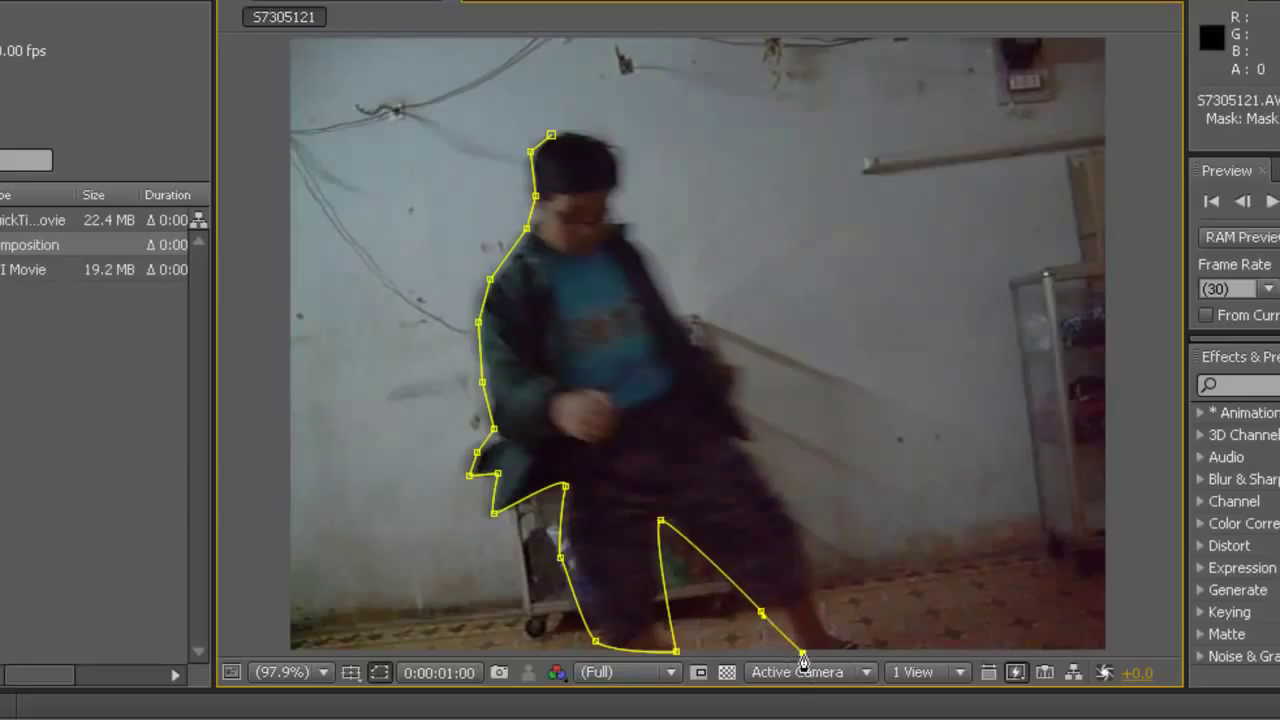
left_click(802, 653)
left_click(877, 652)
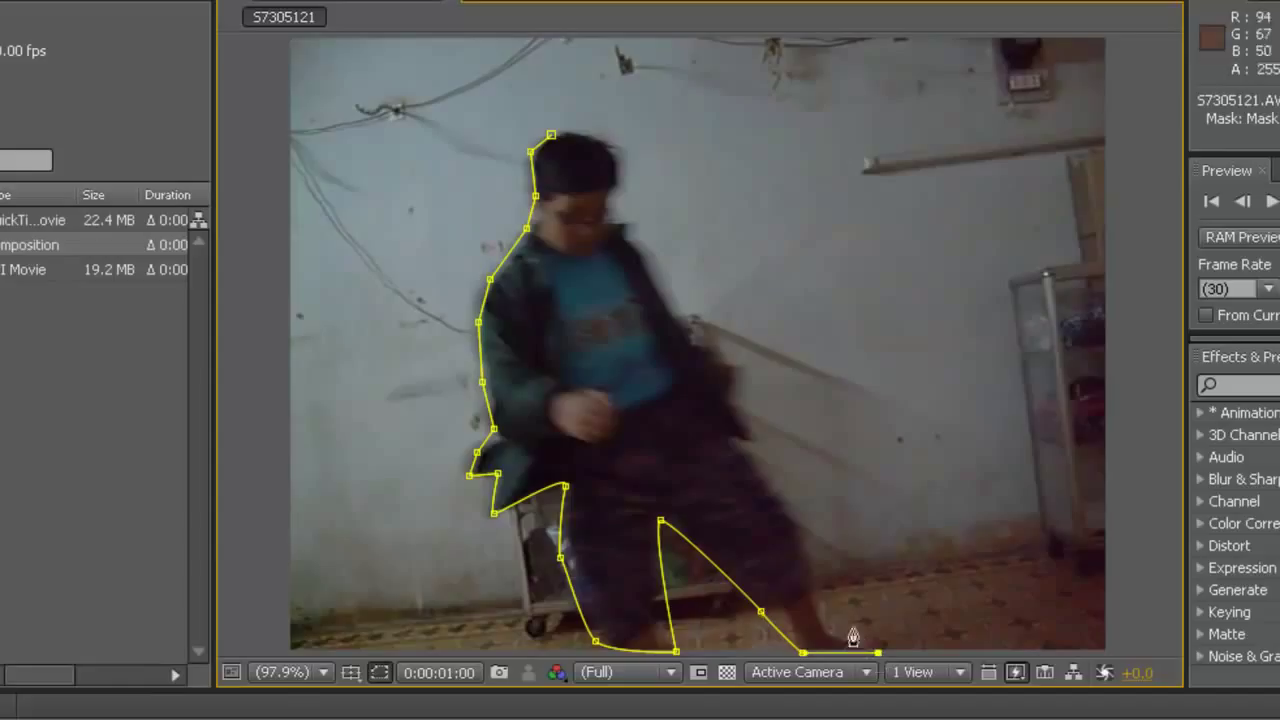
left_click_drag(810, 560, 815, 532)
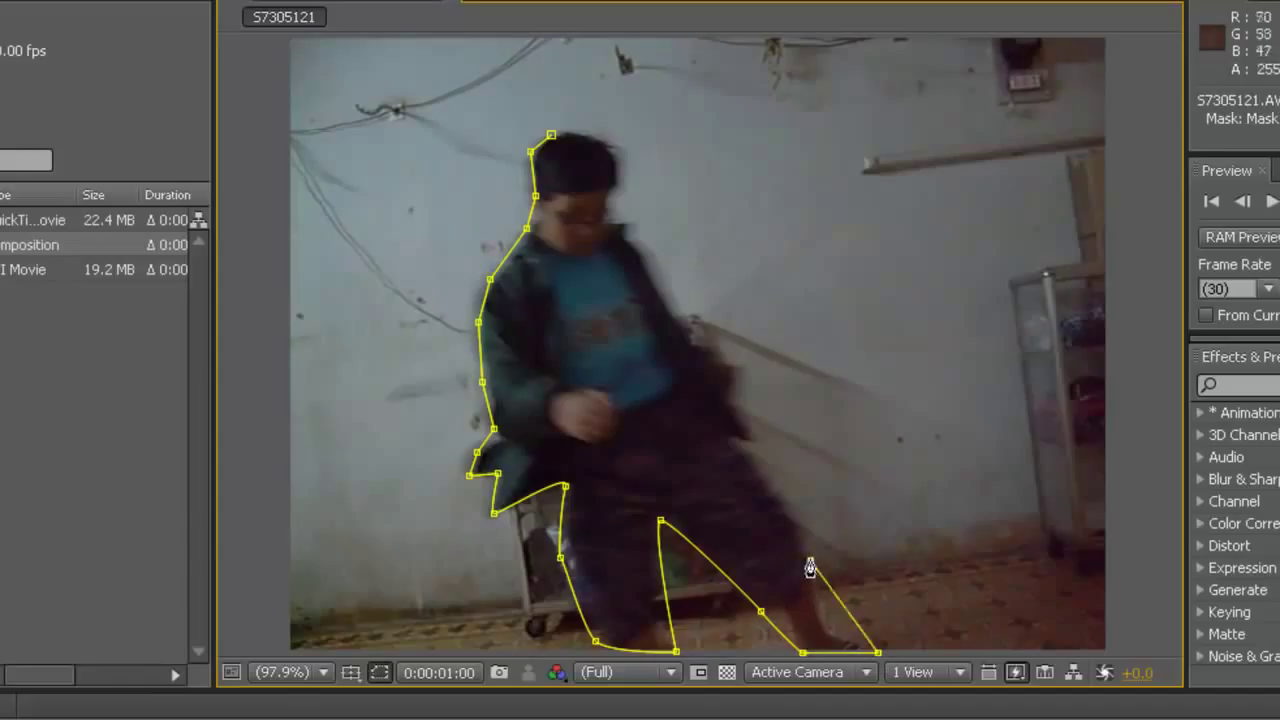
left_click(748, 440)
left_click(720, 350)
left_click_drag(720, 350, 706, 335)
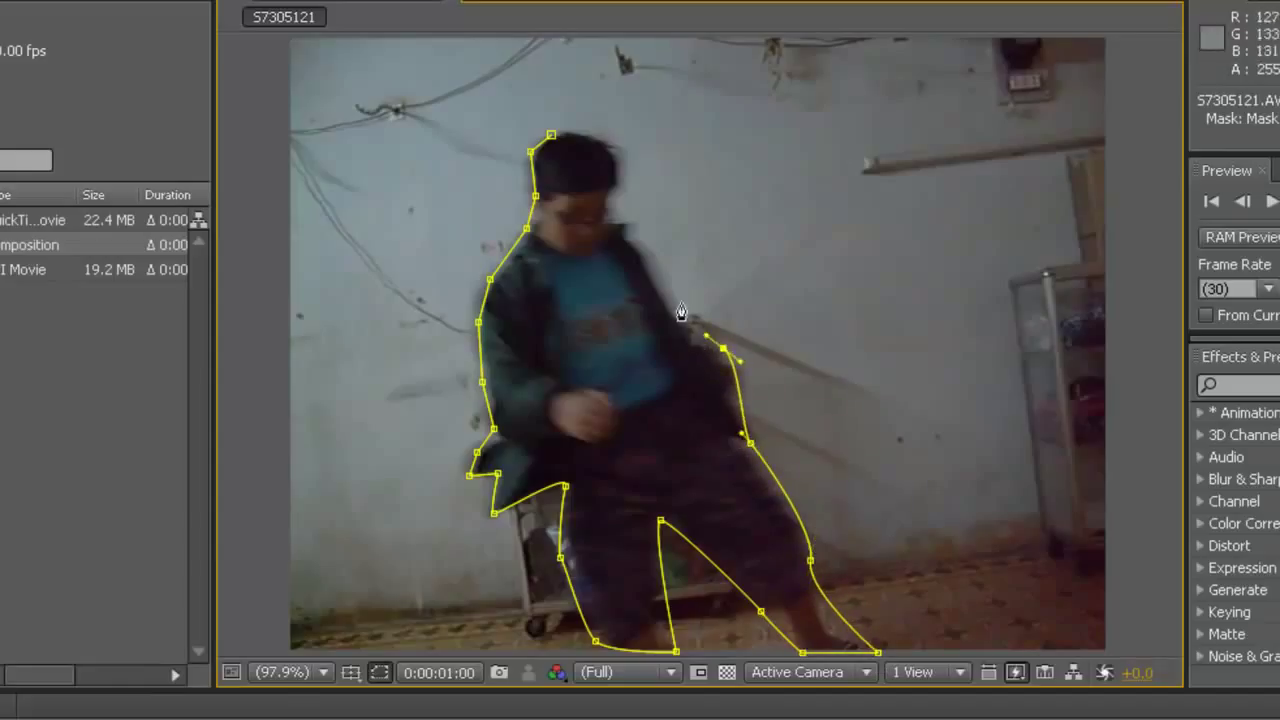
left_click_drag(620, 225, 630, 226)
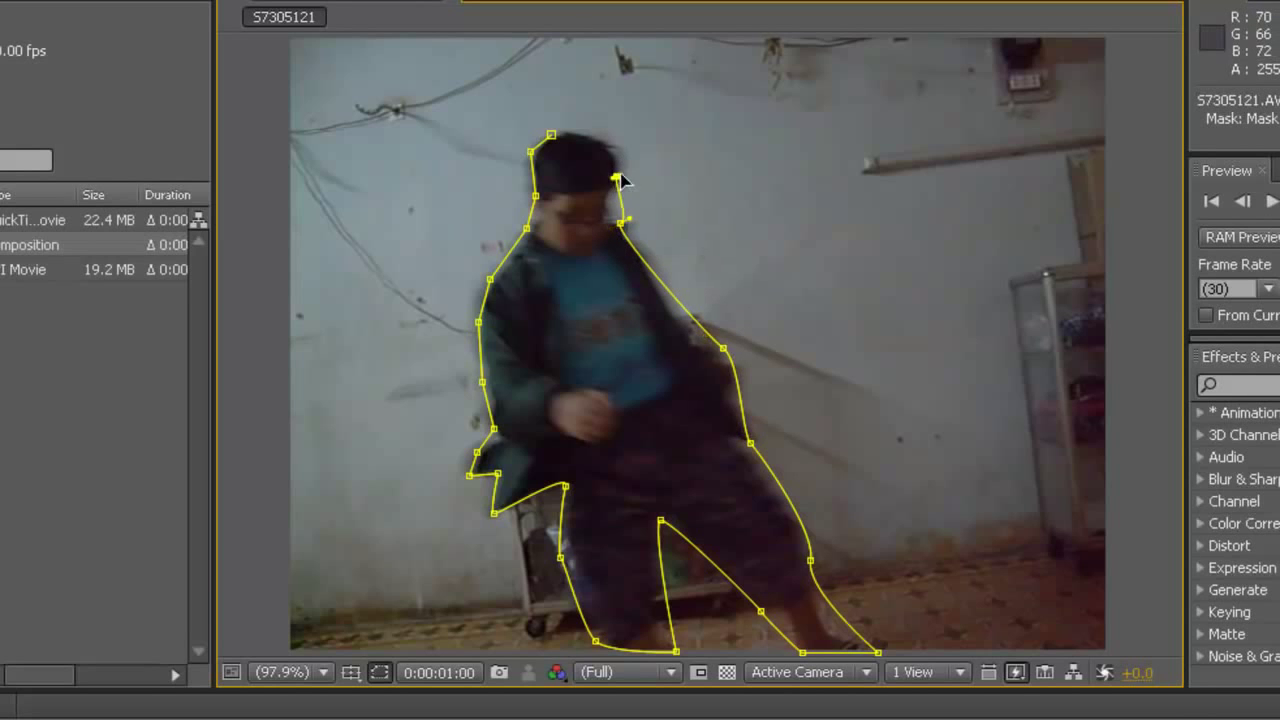
left_click(617, 177)
left_click_drag(605, 138, 627, 141)
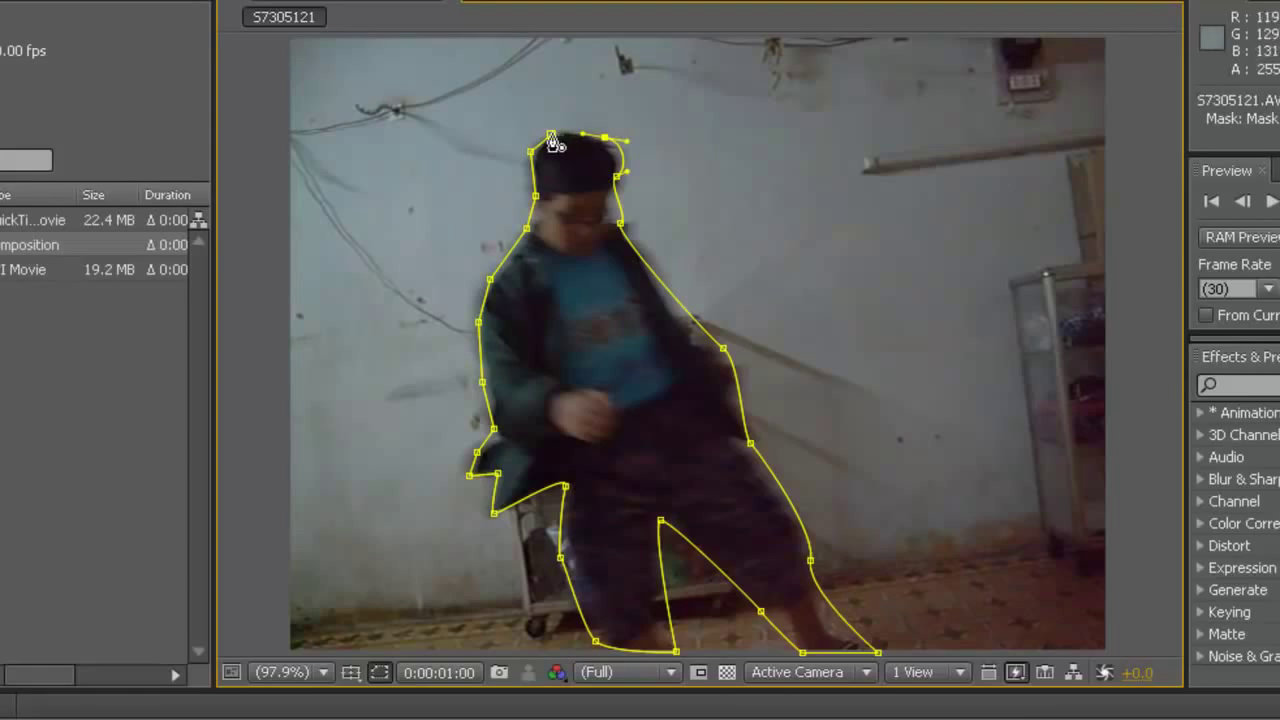
left_click(551, 137)
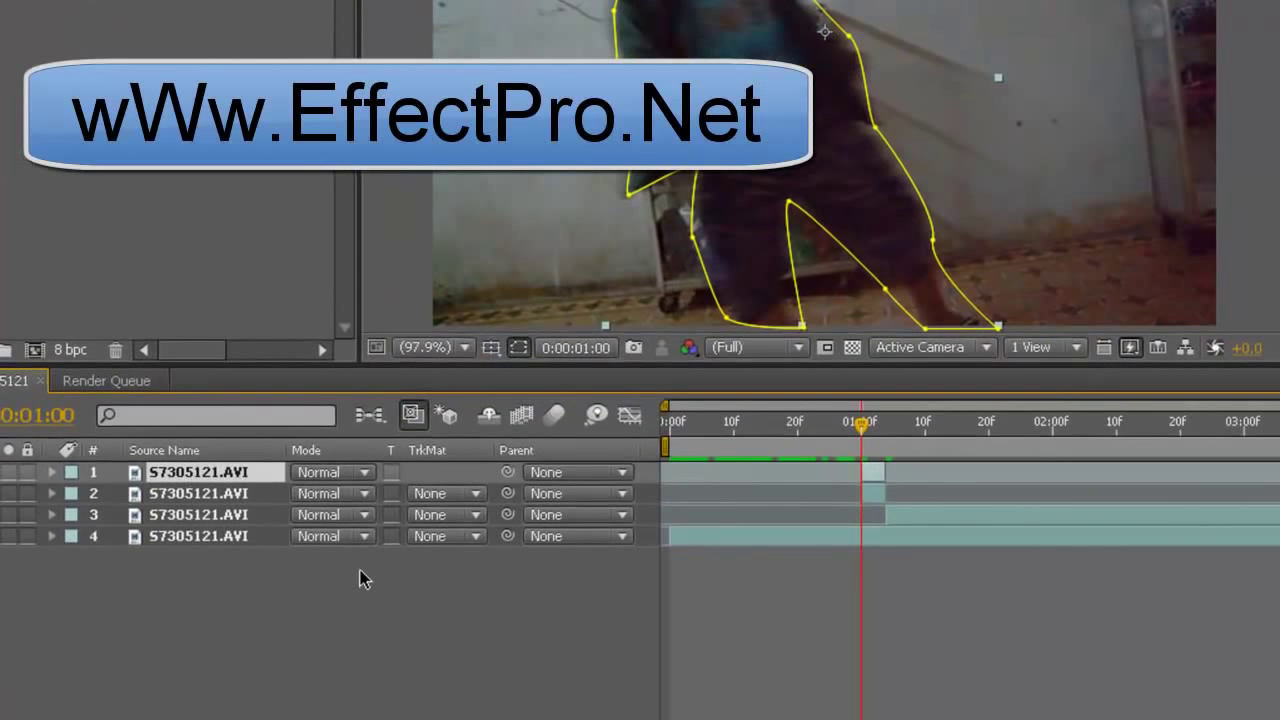
Set Mask 1 feather to 22 and expansion to 1, and add a Mask Path keyframe at 1:00.
key("m")
key("m")
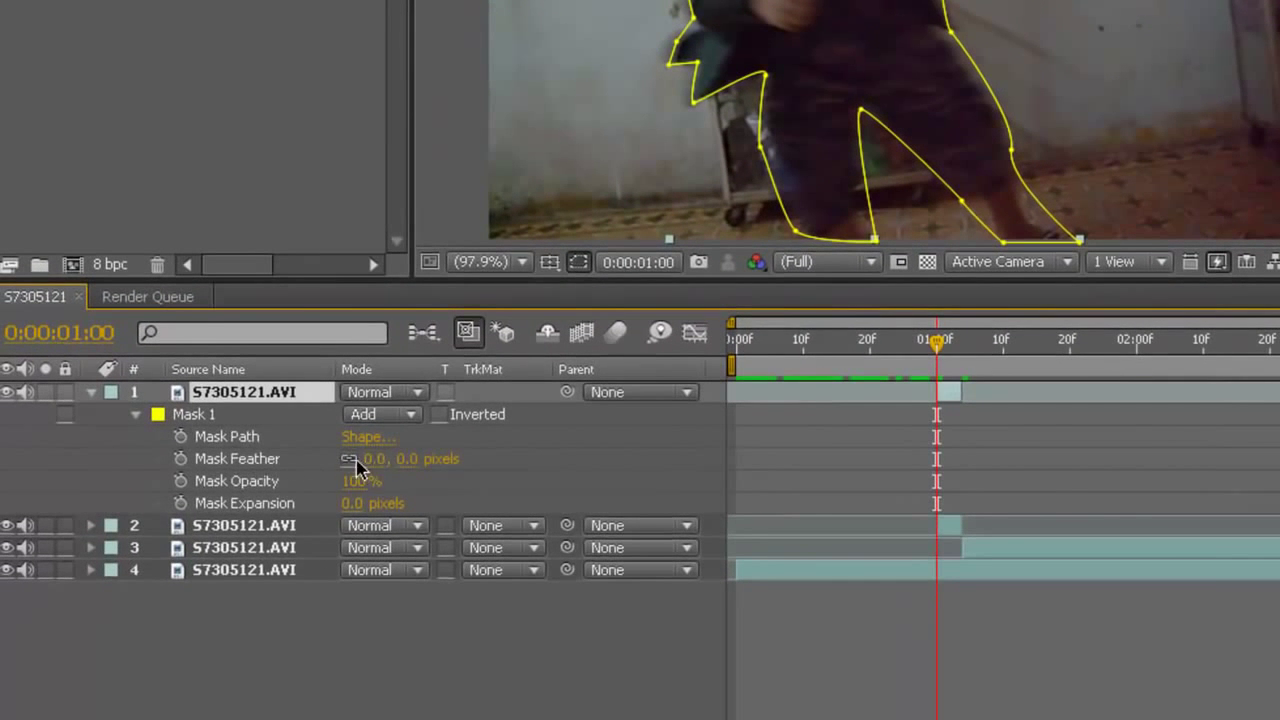
left_click(377, 459)
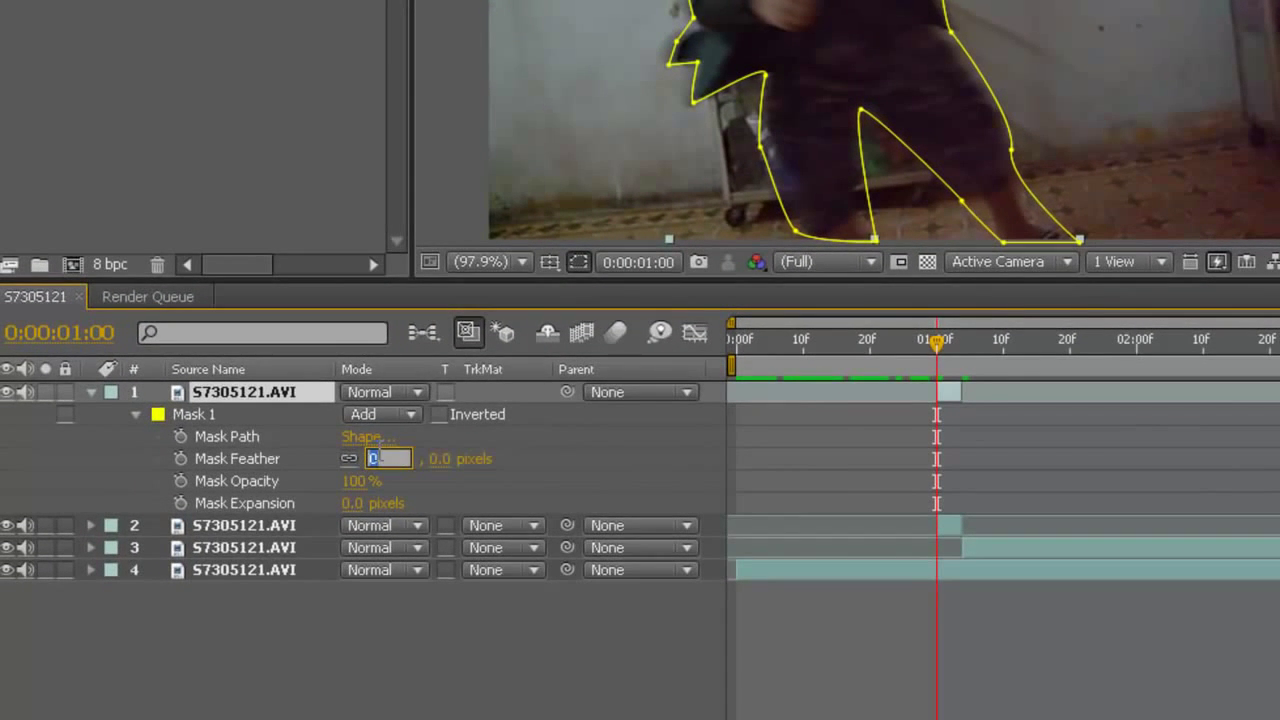
type("22")
key("Return")
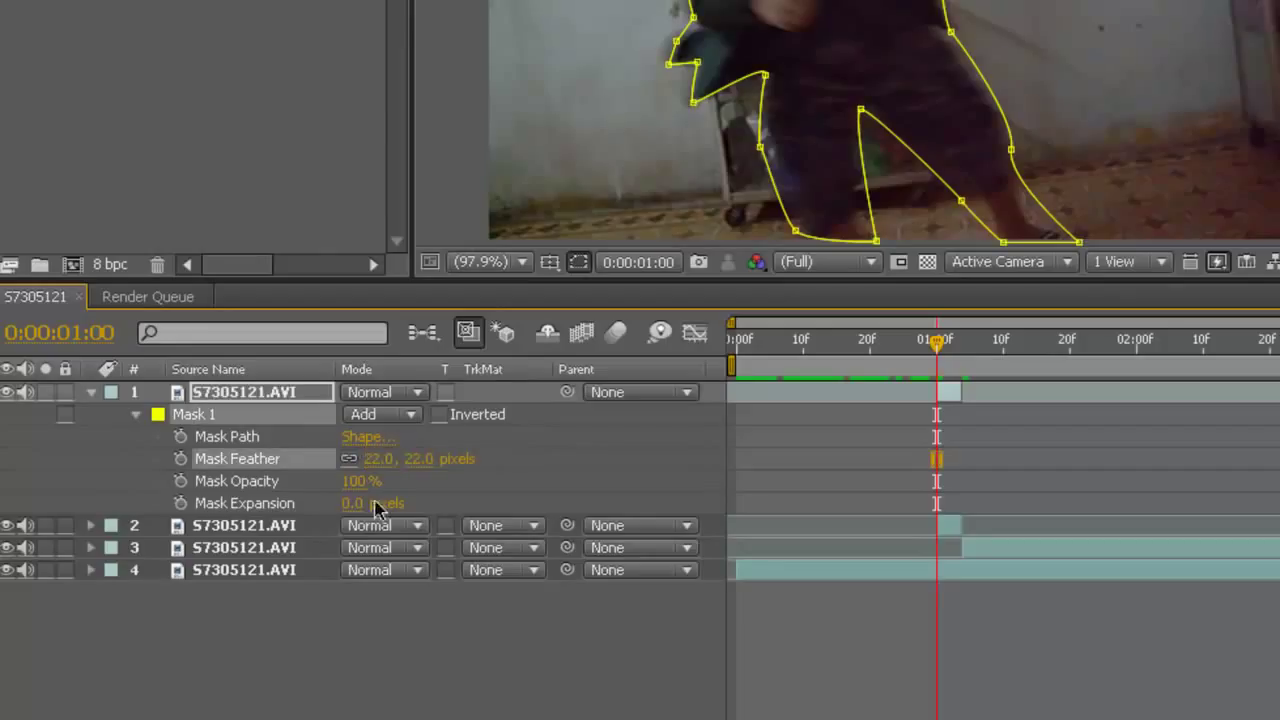
left_click(354, 503)
type("1")
key("Return")
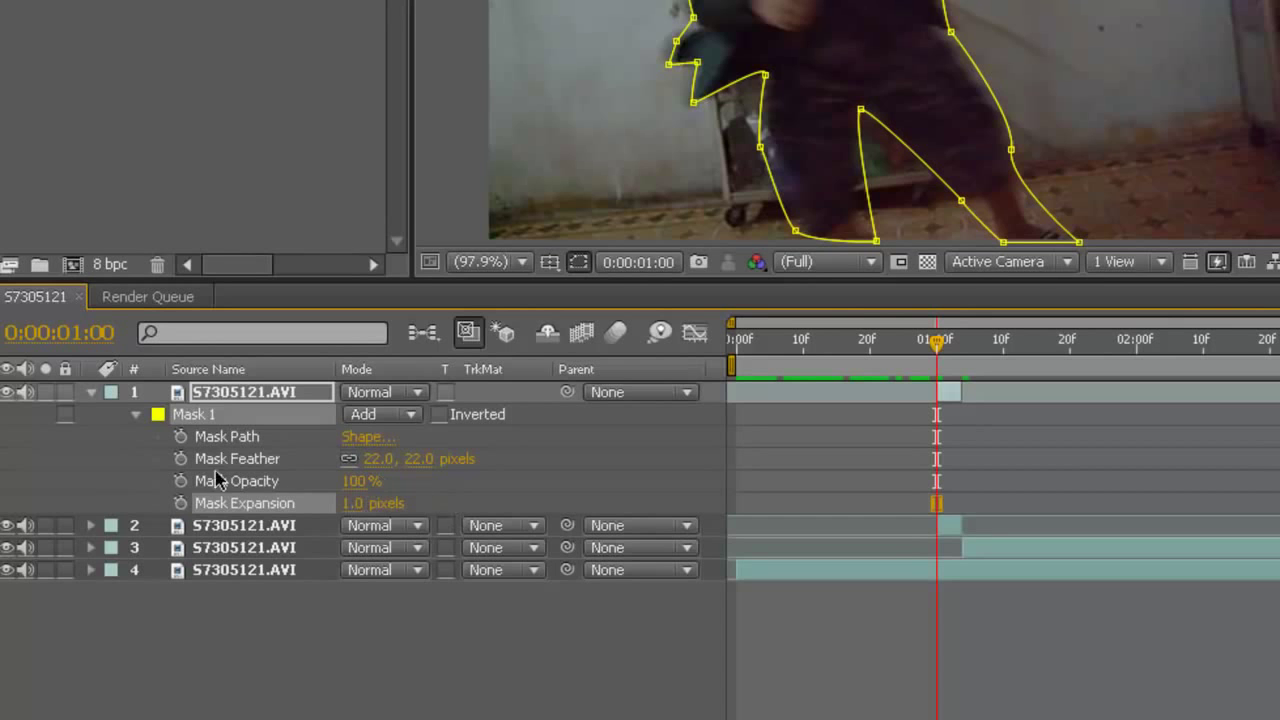
left_click(180, 436)
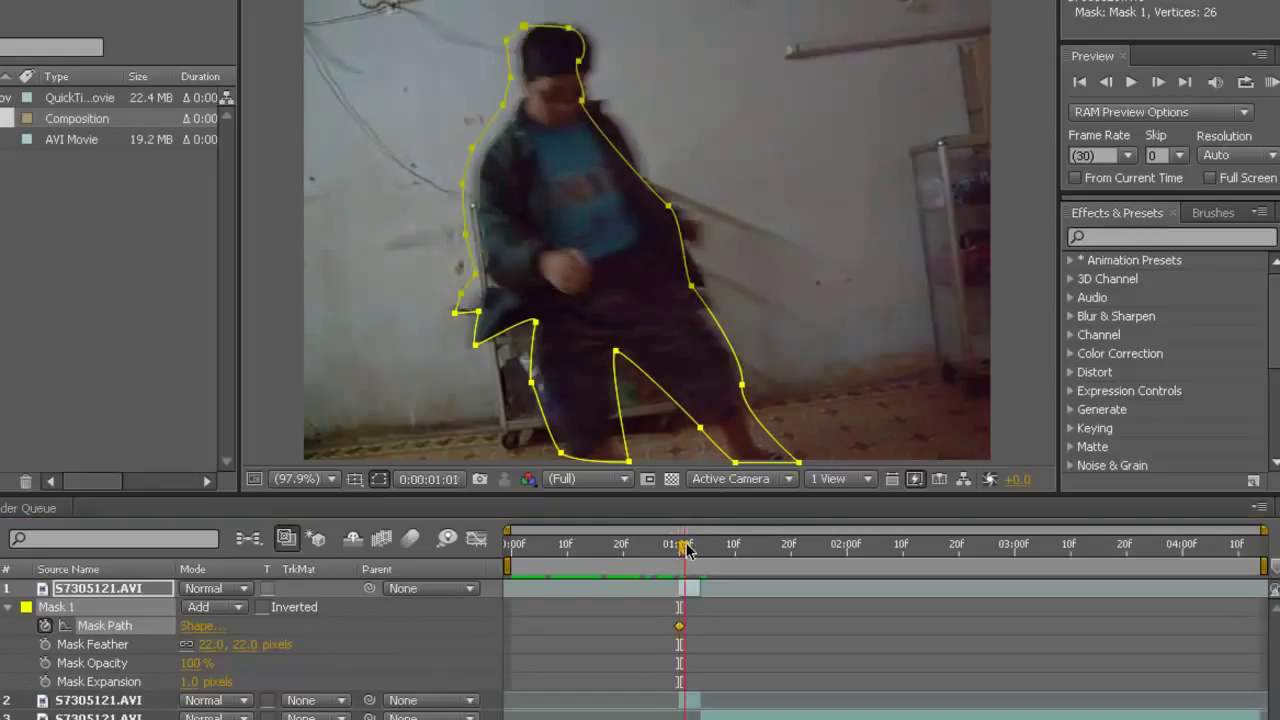
Shift the mask right on frames 01:02 and 01:03 to follow the dancer, then return to 1:00.
left_click_drag(680, 548, 691, 549)
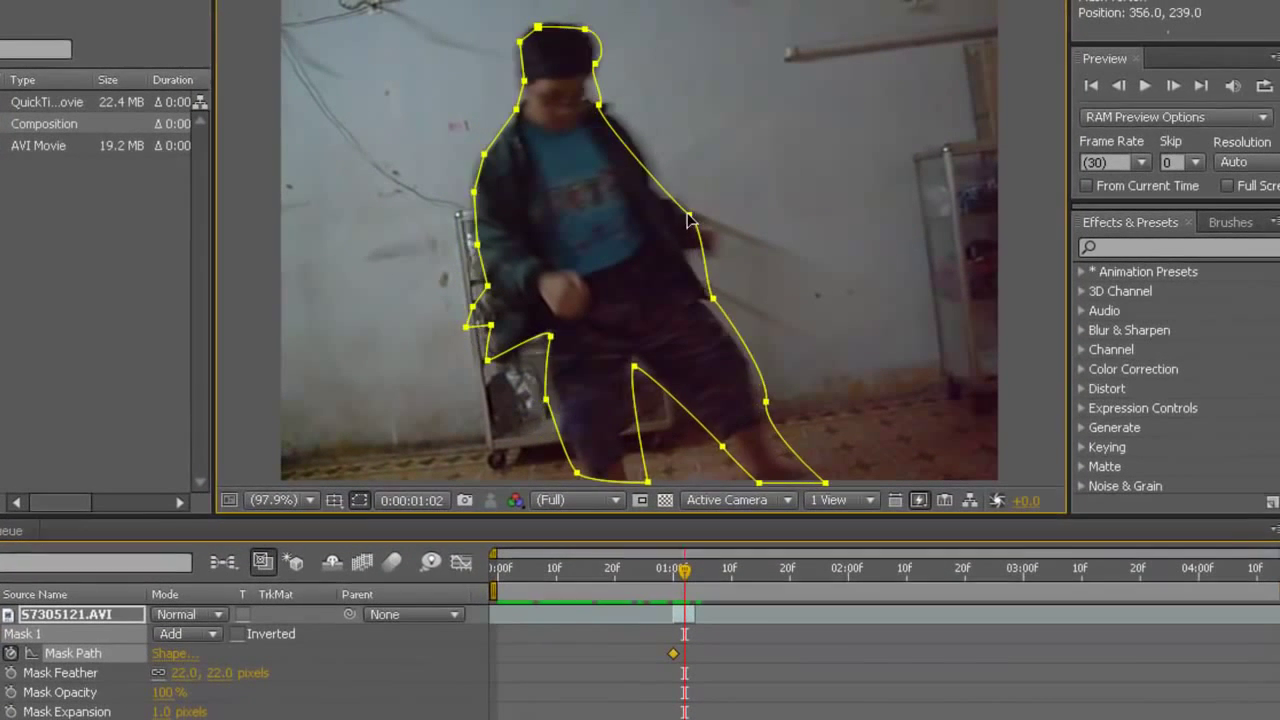
left_click_drag(668, 210, 689, 218)
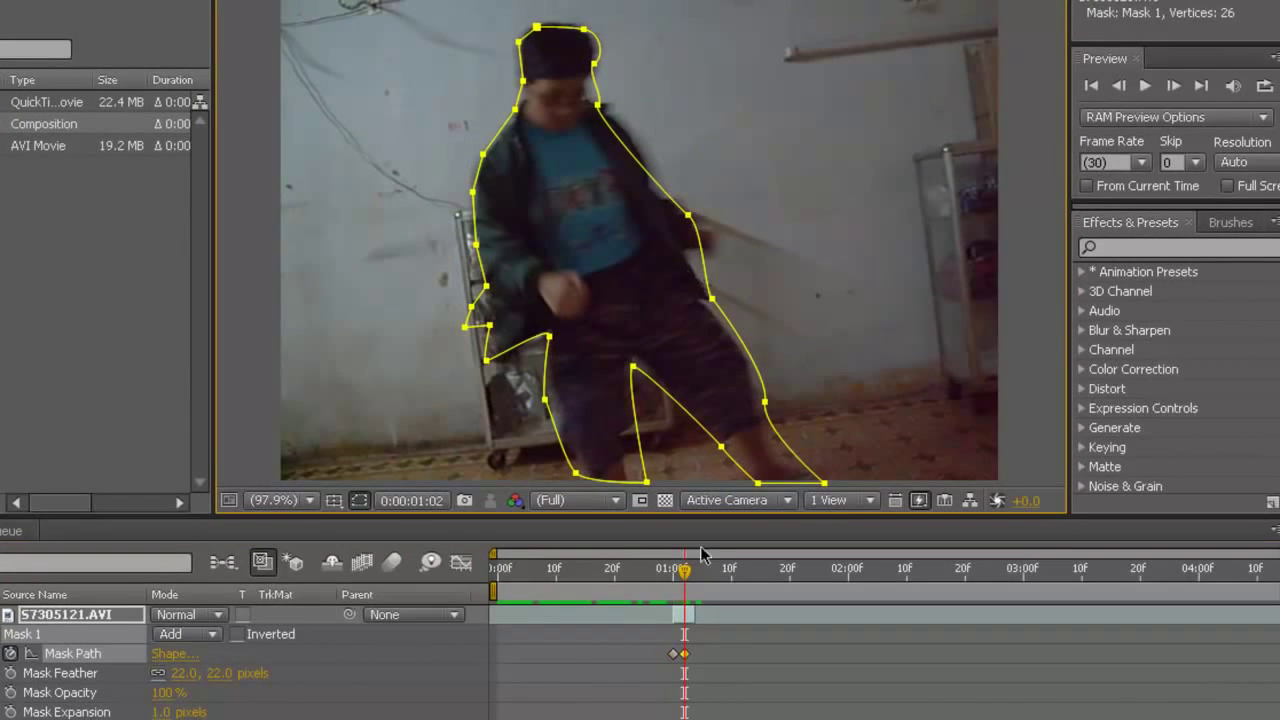
left_click_drag(688, 576, 692, 579)
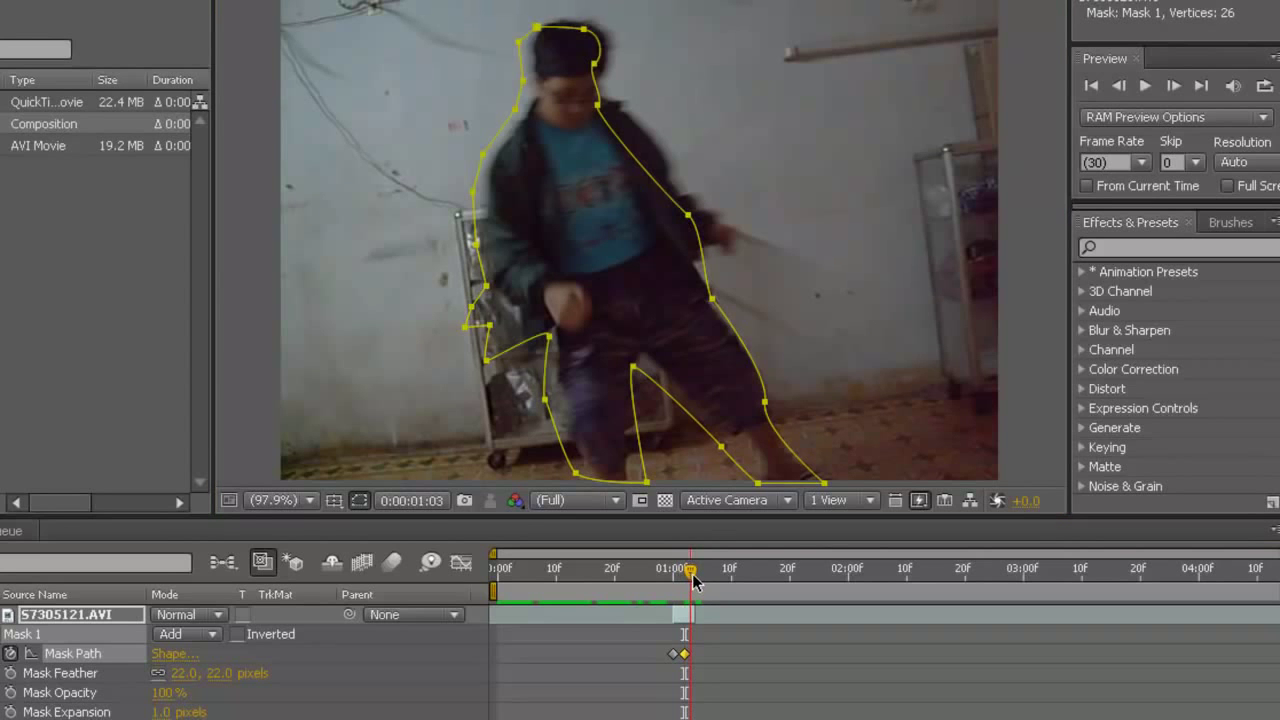
left_click_drag(689, 218, 703, 218)
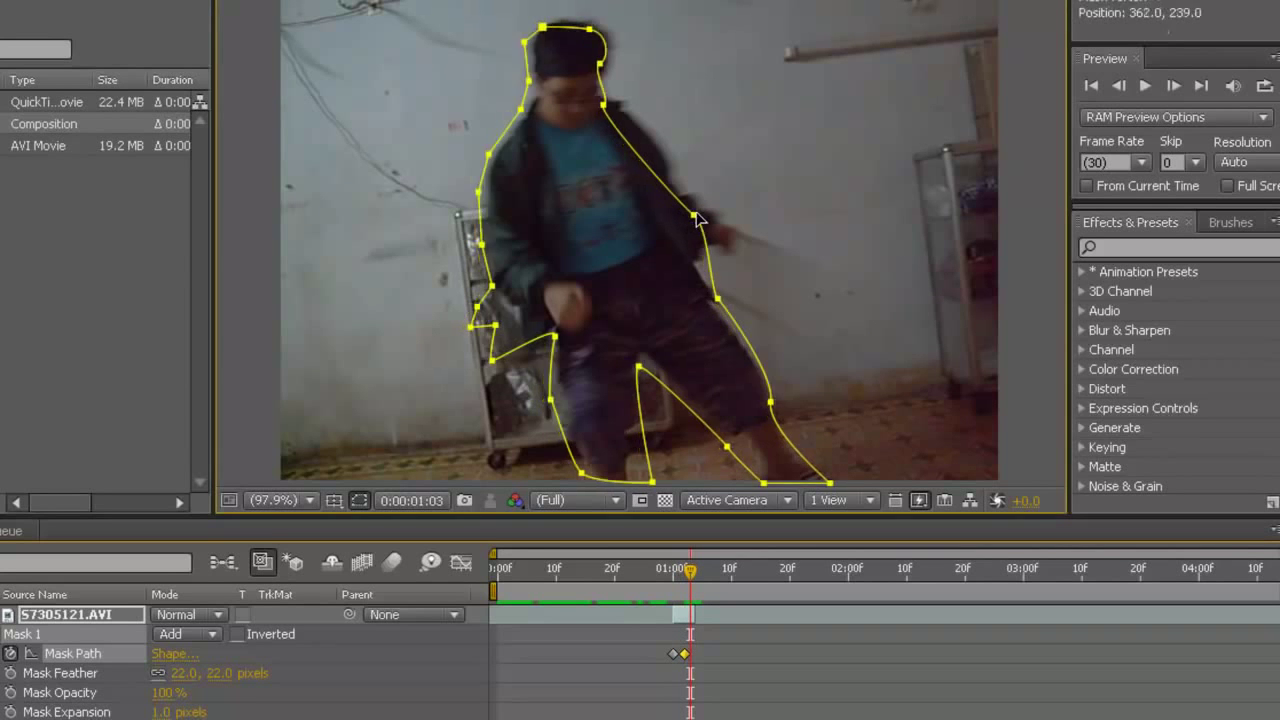
mouse_move(694, 579)
left_mouse_down()
mouse_move(676, 578)
mouse_move(692, 578)
left_mouse_up()
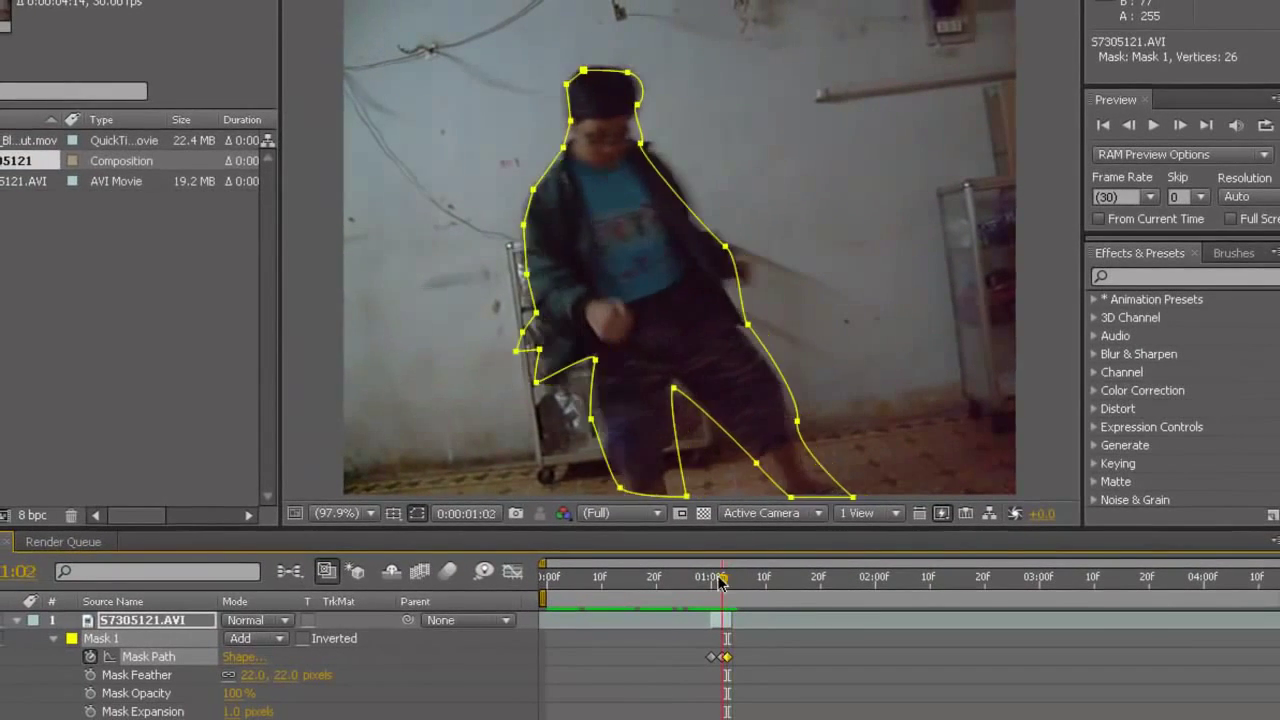
left_click_drag(682, 573, 744, 582)
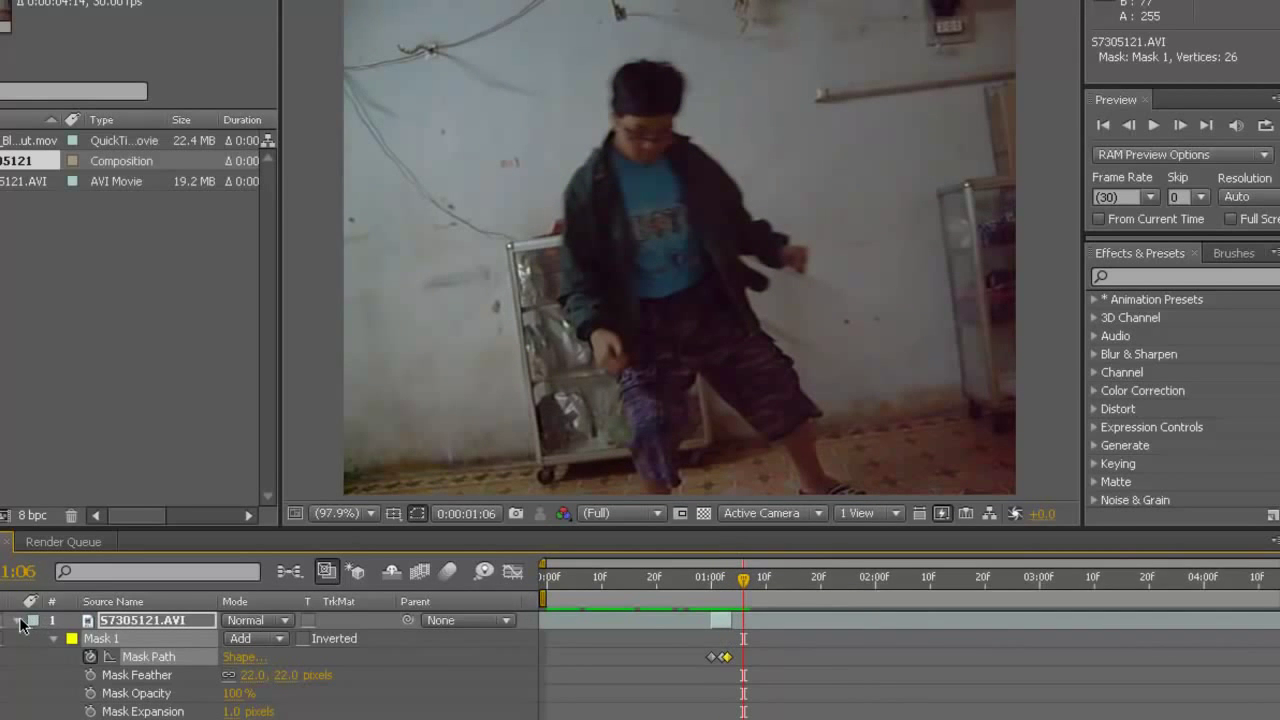
left_click(20, 622)
left_click(714, 580)
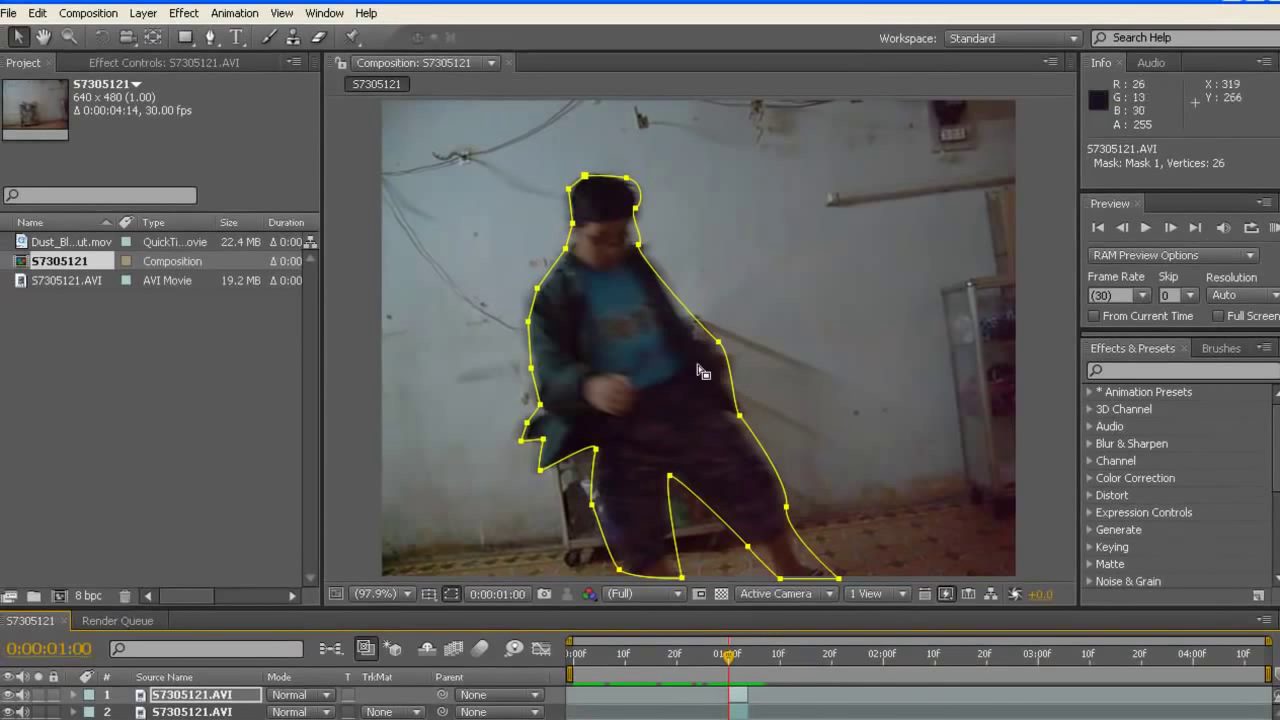
Apply Fast Blur to the masked layer, trying Vertical dimensions and a higher blurriness.
left_click(187, 14)
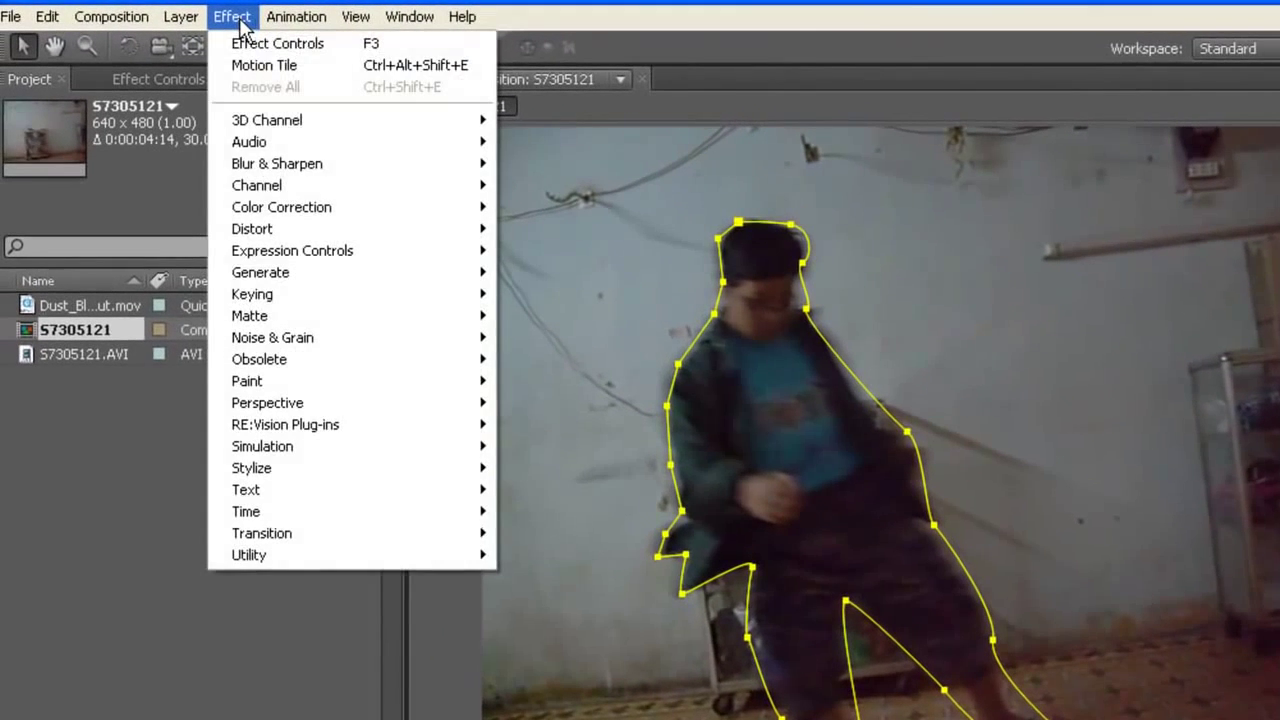
mouse_move(346, 166)
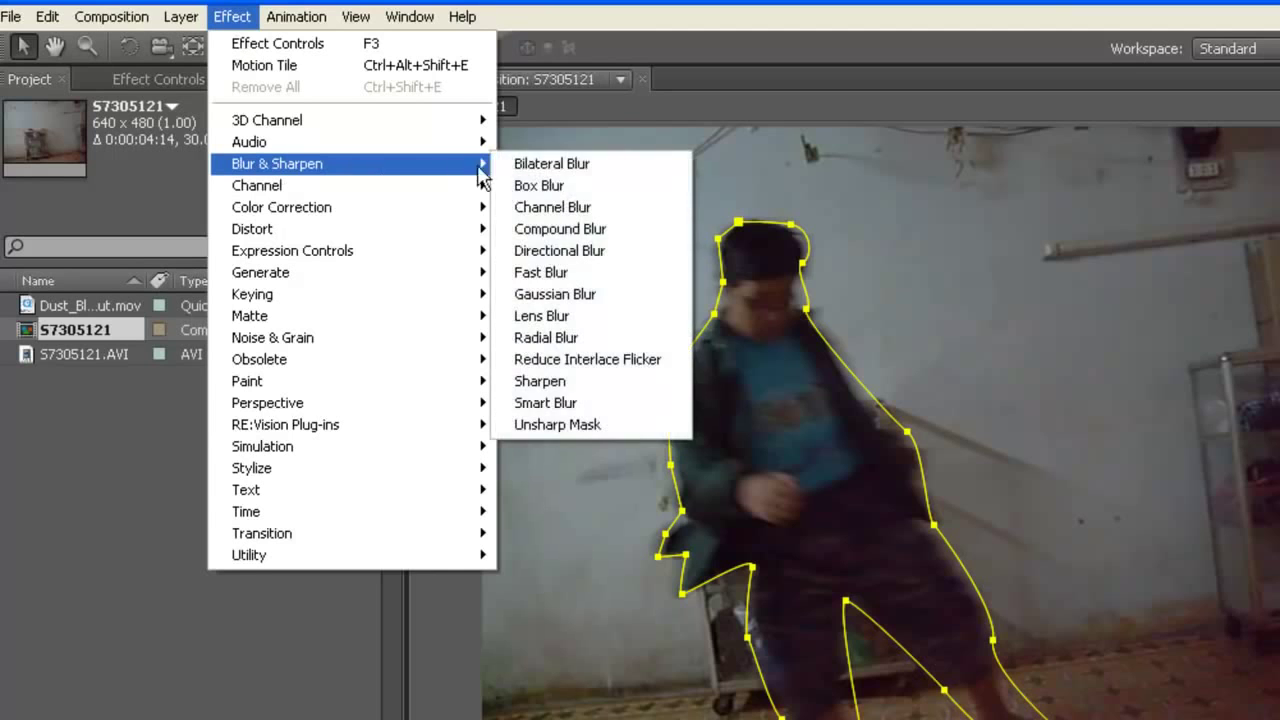
left_click(541, 272)
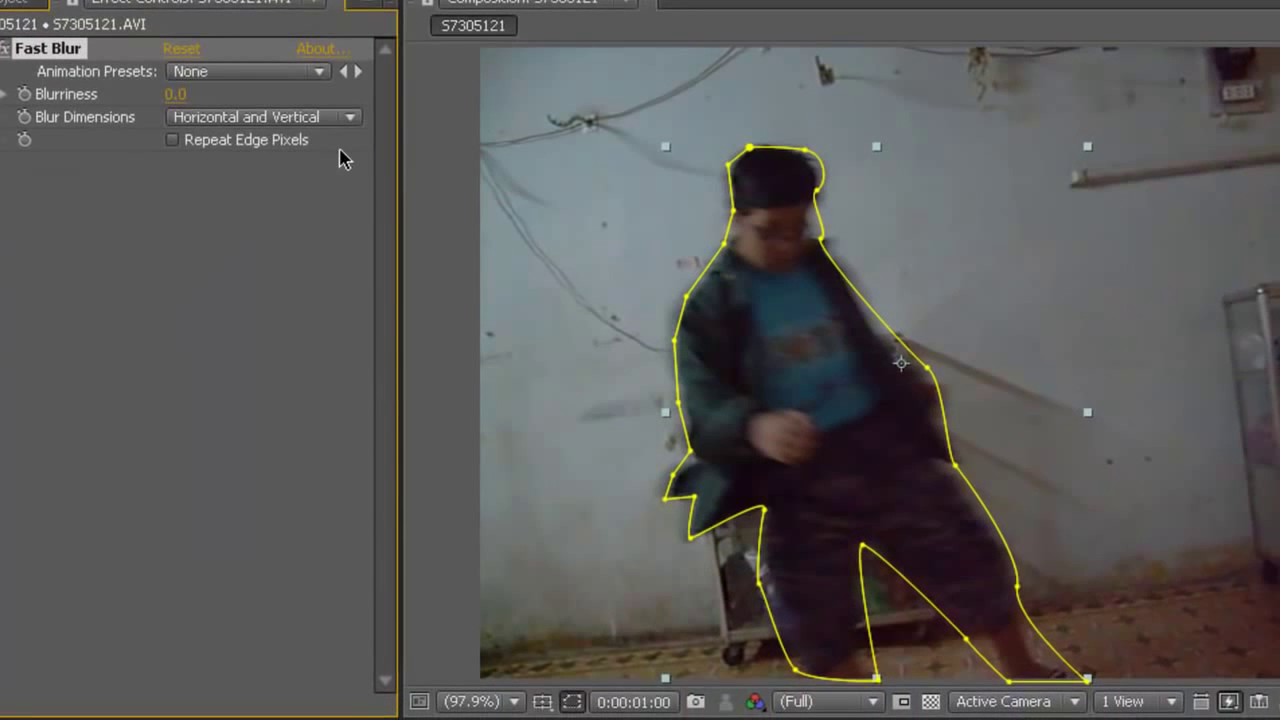
left_click(285, 118)
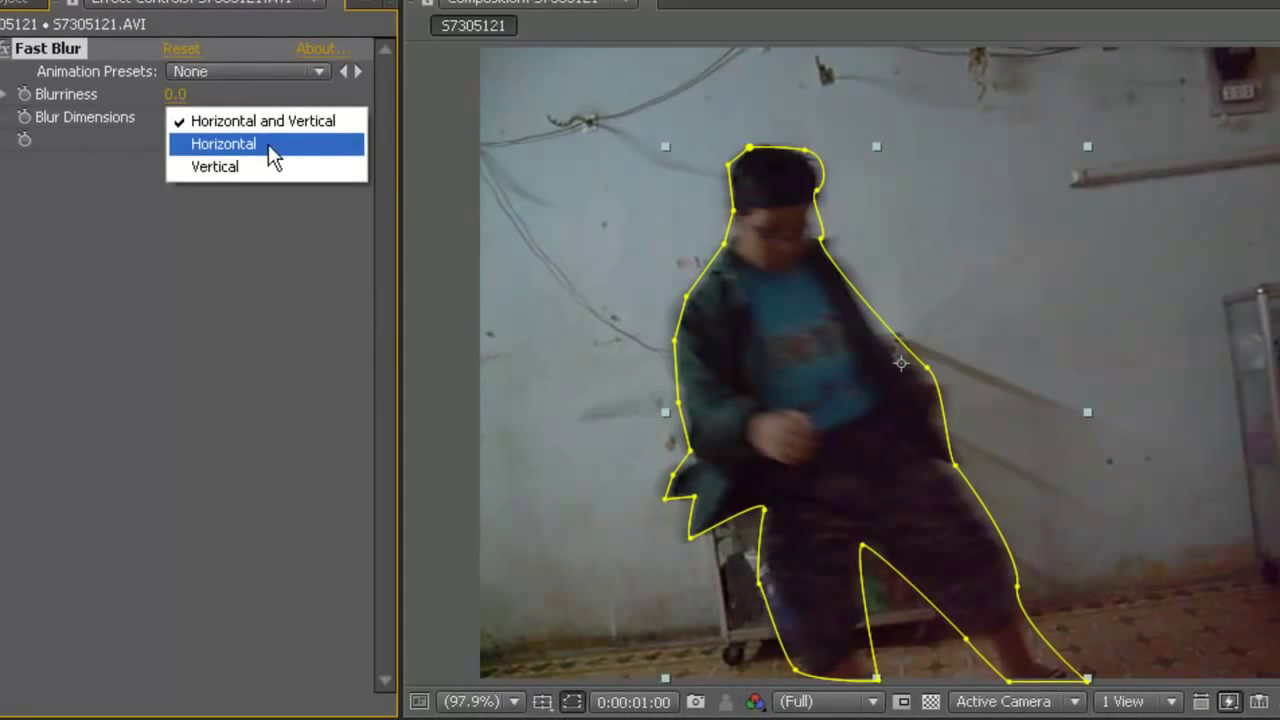
left_click(205, 167)
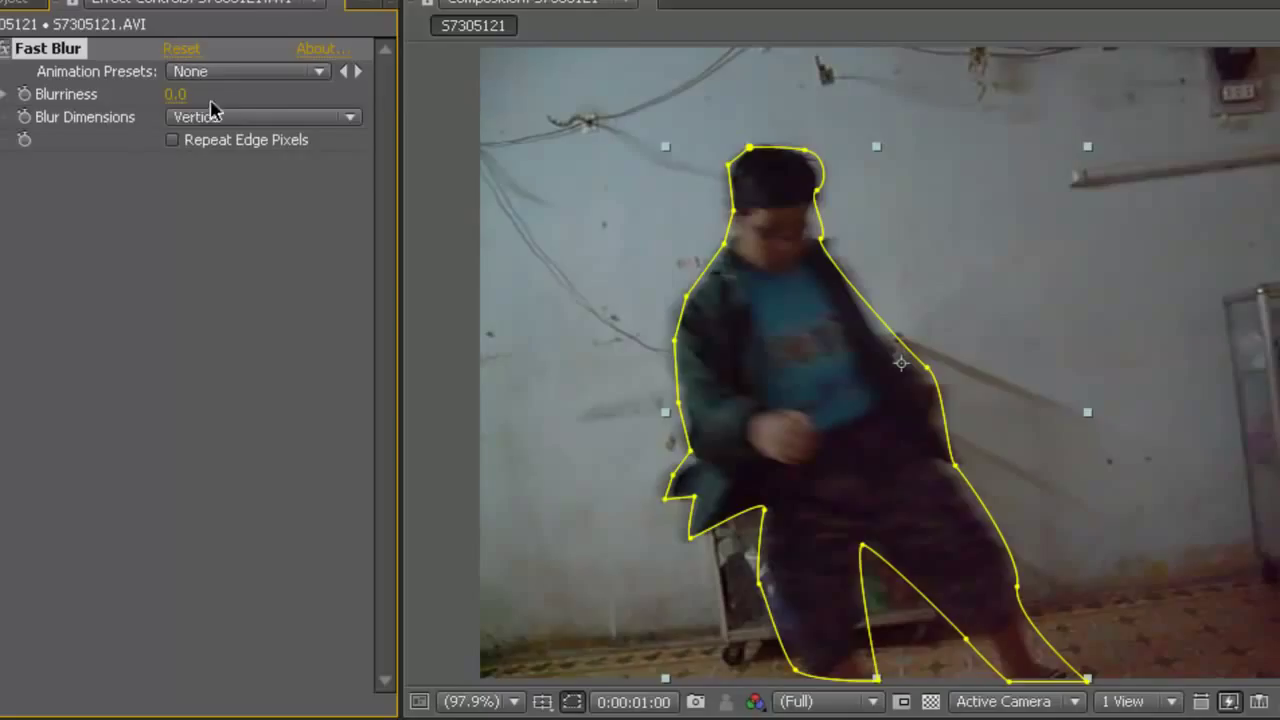
left_click_drag(178, 95, 250, 100)
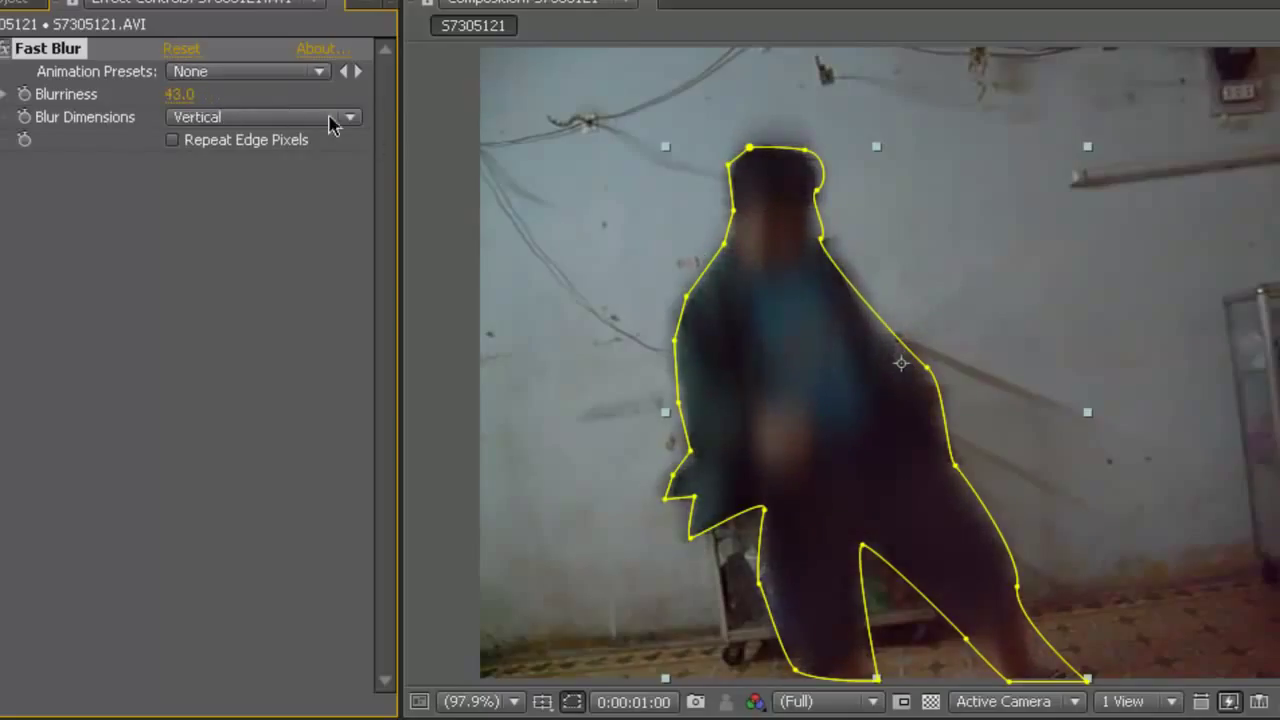
Settle the Fast Blur on Horizontal dimensions with Blurriness 50.
left_click(333, 120)
left_click(250, 91)
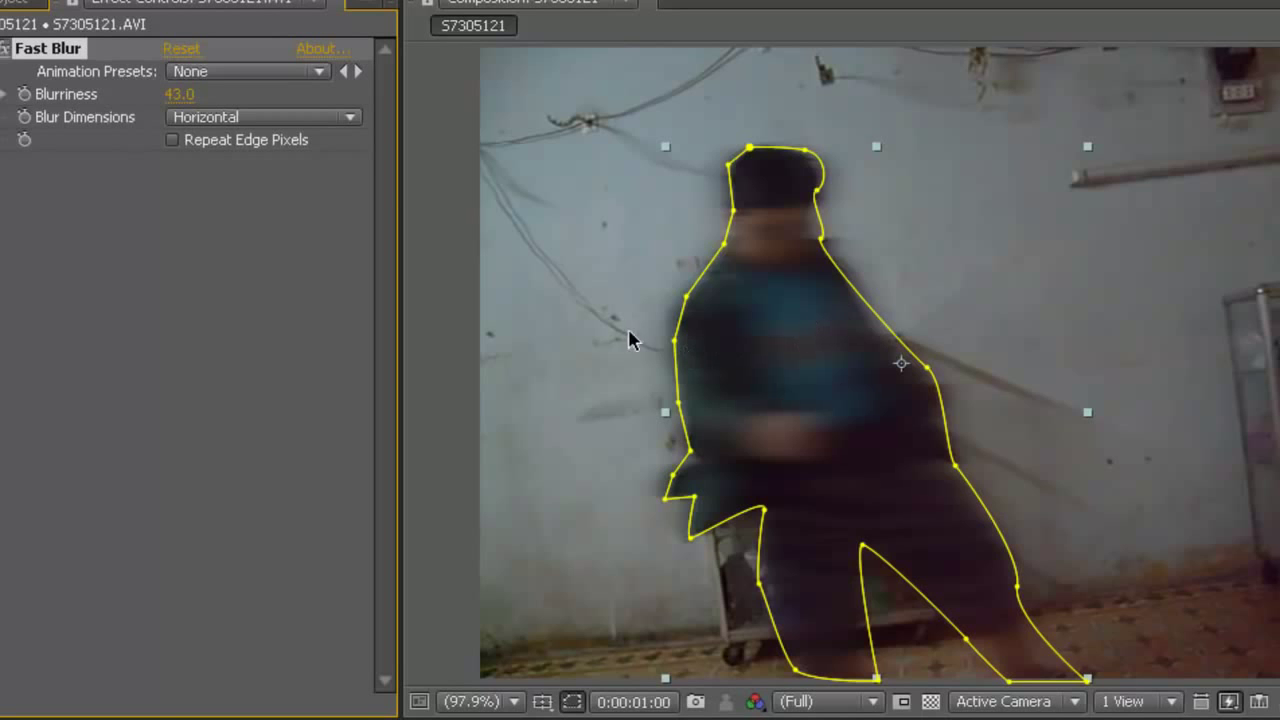
left_click(293, 124)
left_click(251, 92)
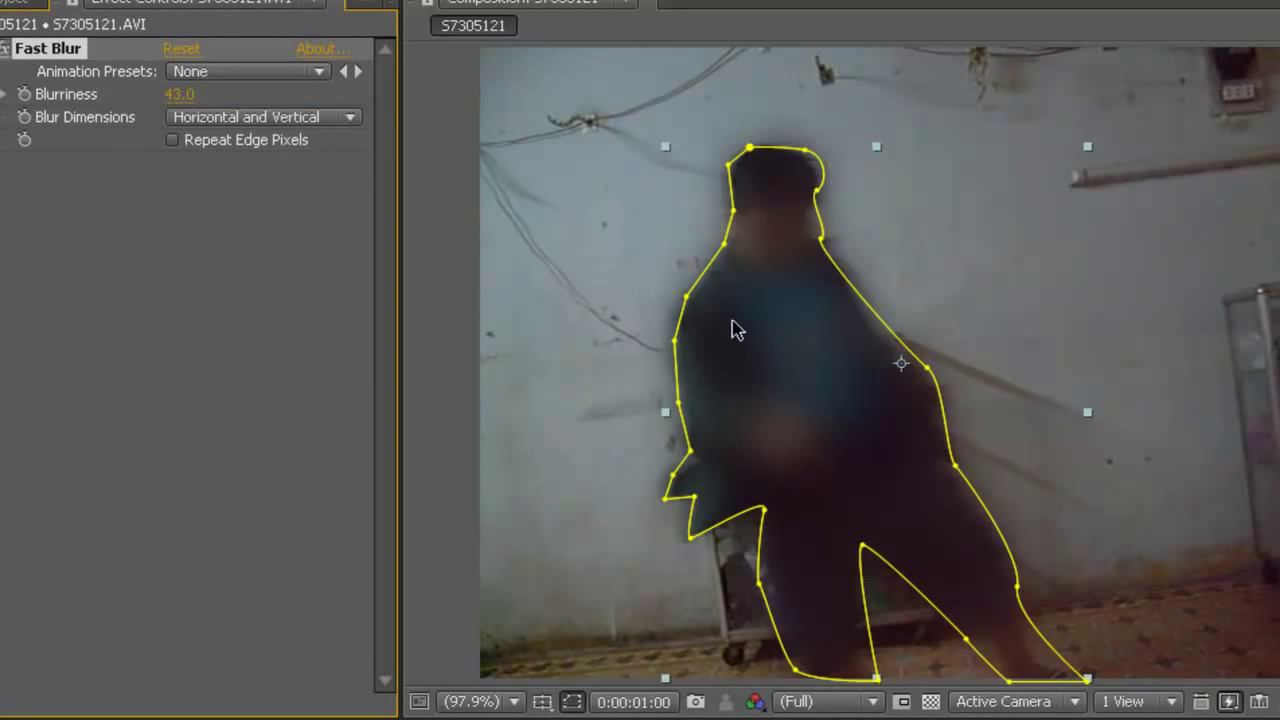
left_click(336, 122)
left_click(300, 141)
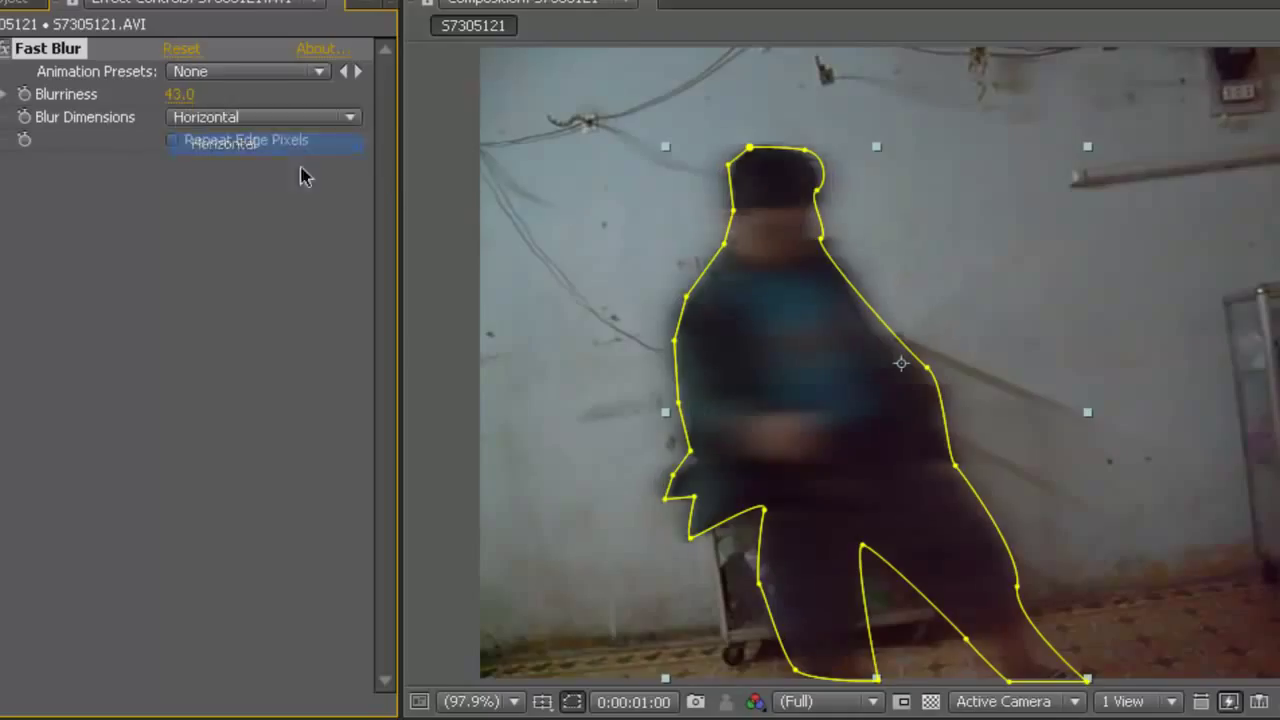
left_click(180, 94)
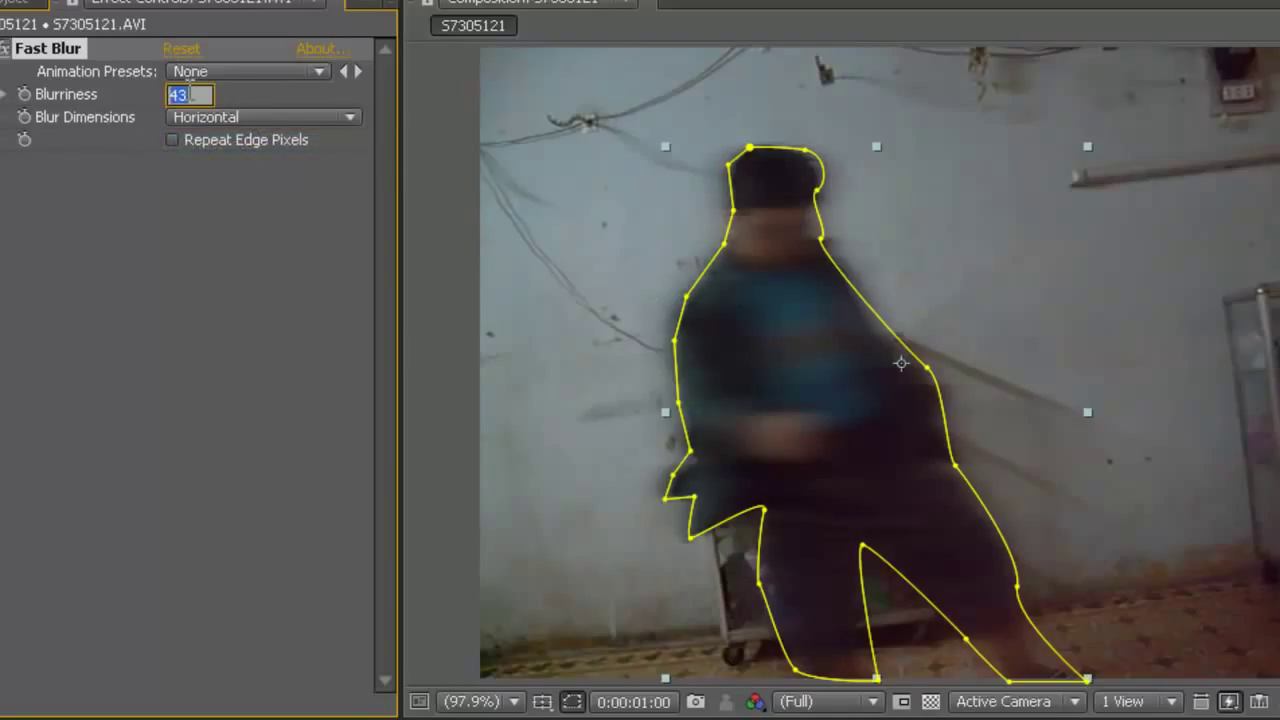
type("50")
key("Return")
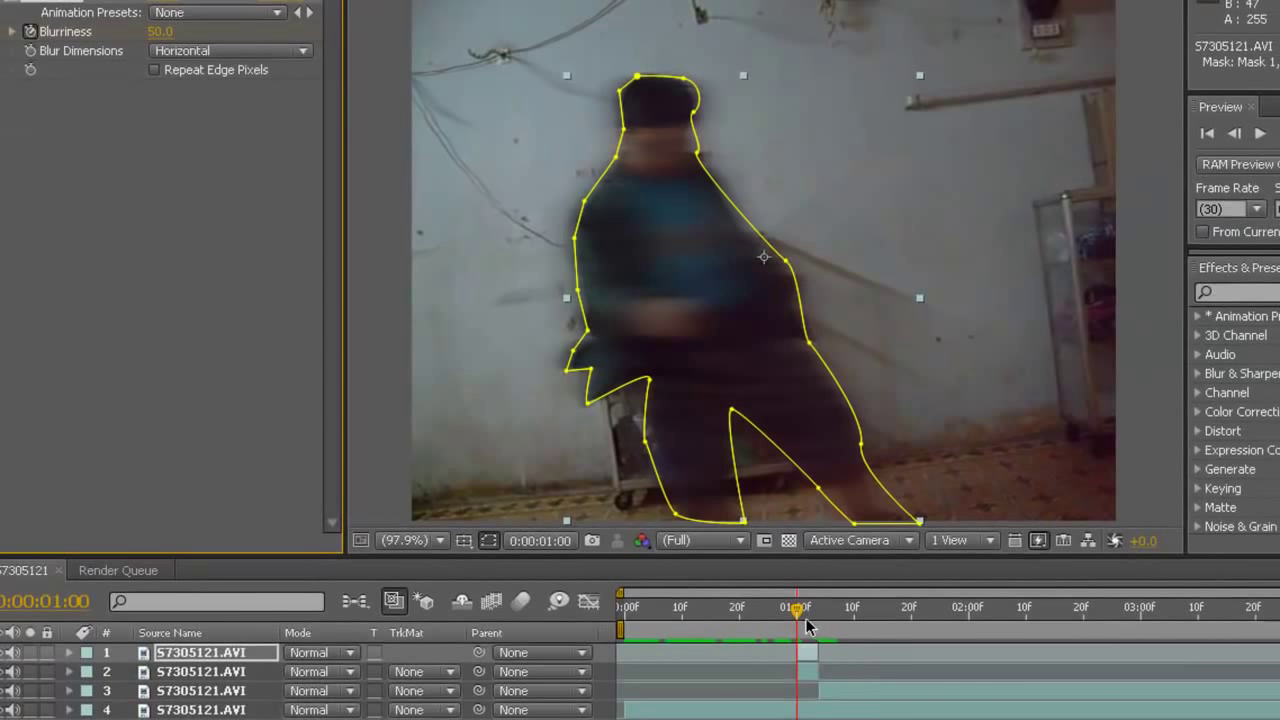
Keyframe Fast Blur's Blurriness at 30 one frame later, then 0 at 0:00:01:03.
left_click_drag(797, 615, 808, 615)
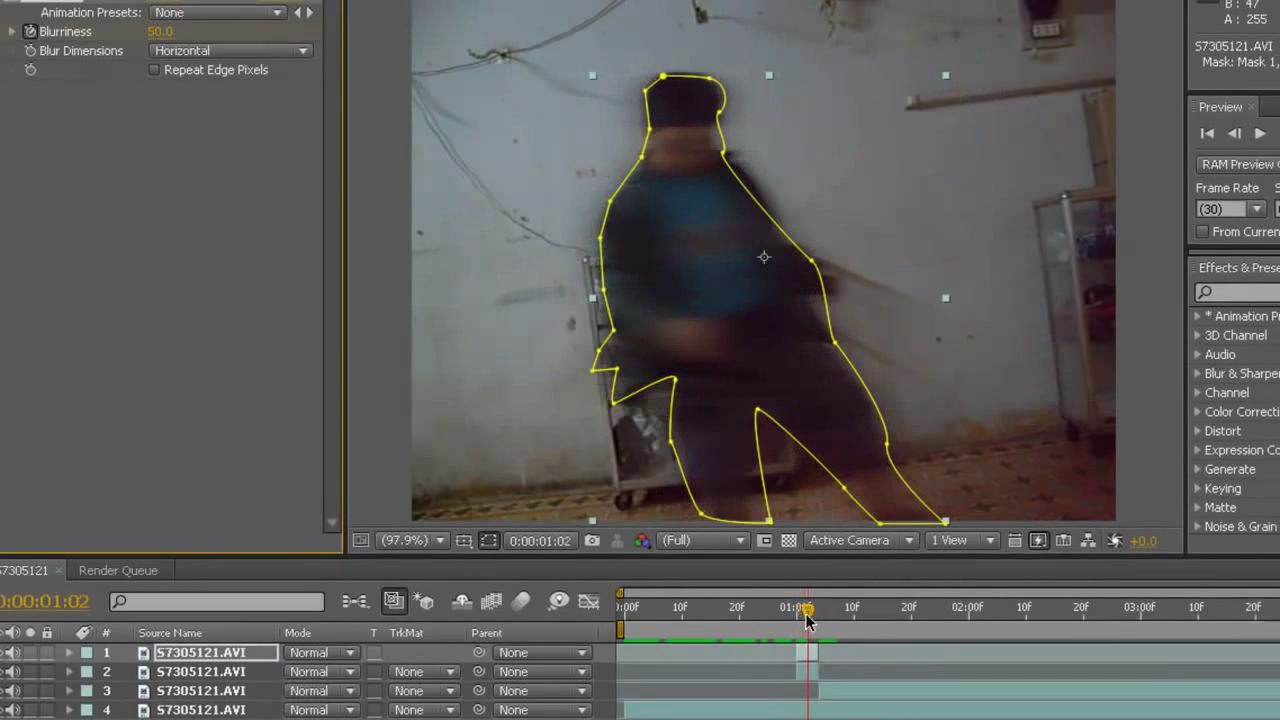
left_click(155, 33)
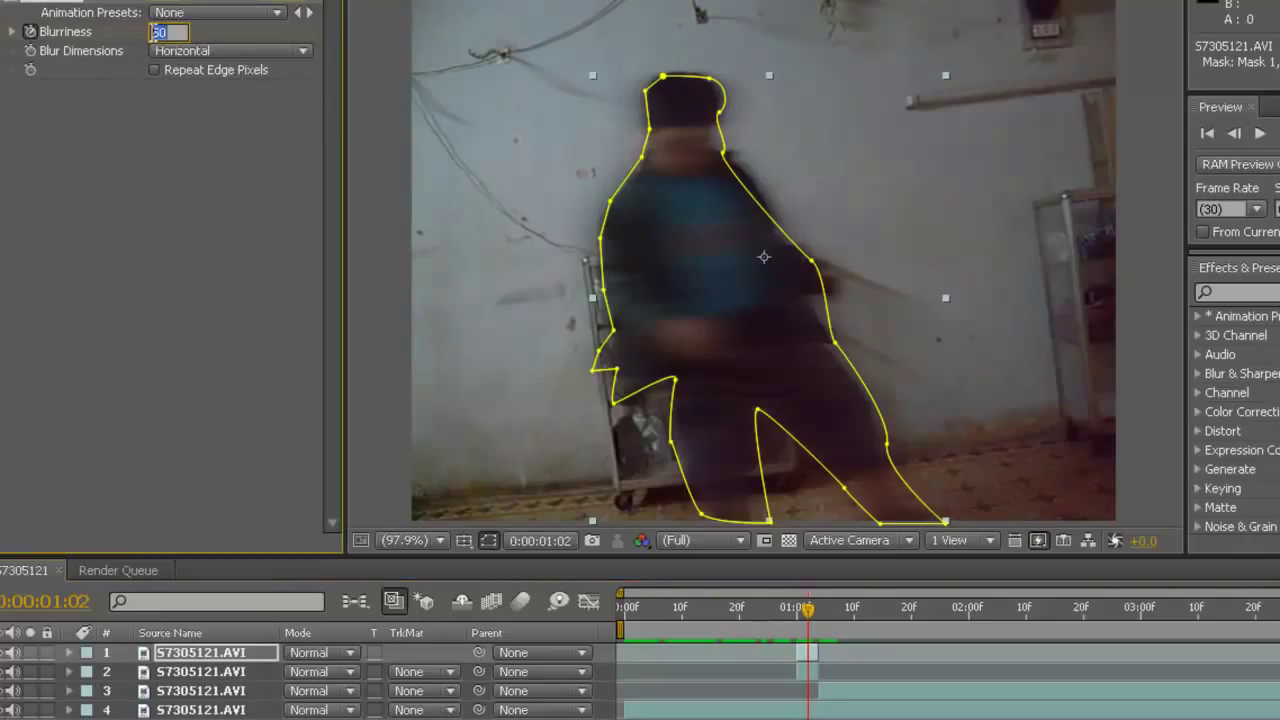
type("30")
key("Return")
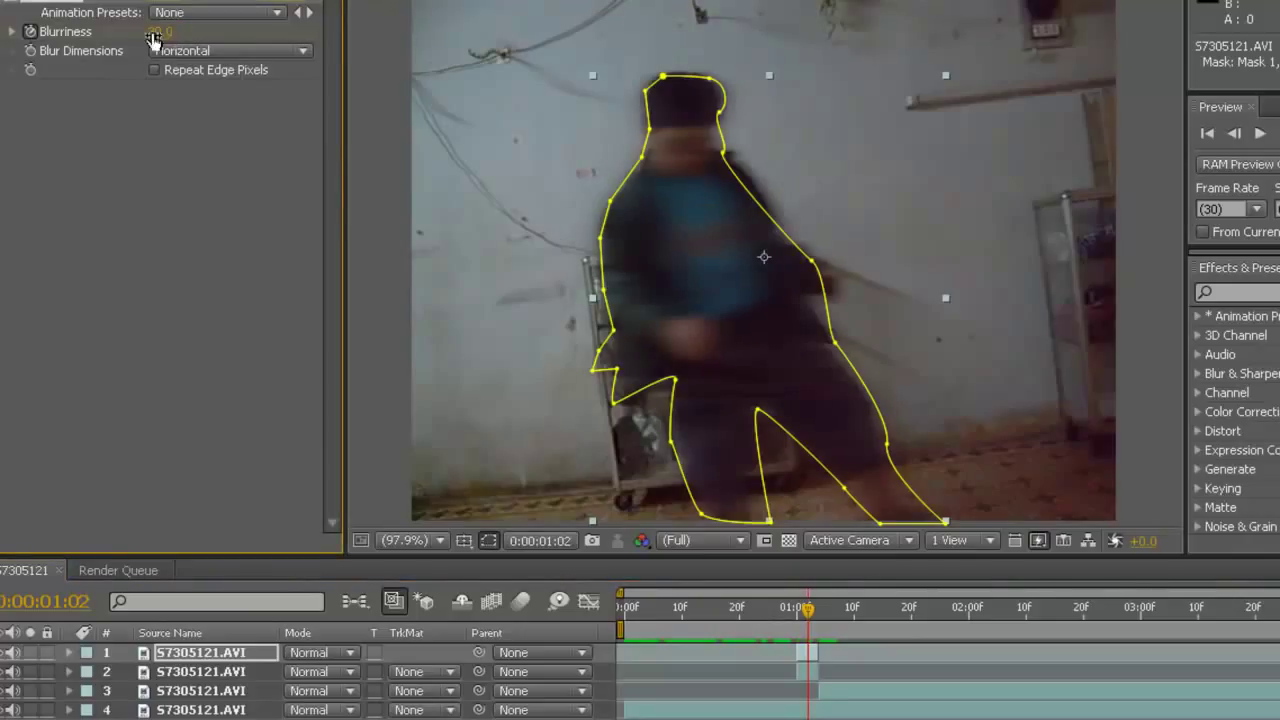
left_click_drag(808, 612, 815, 612)
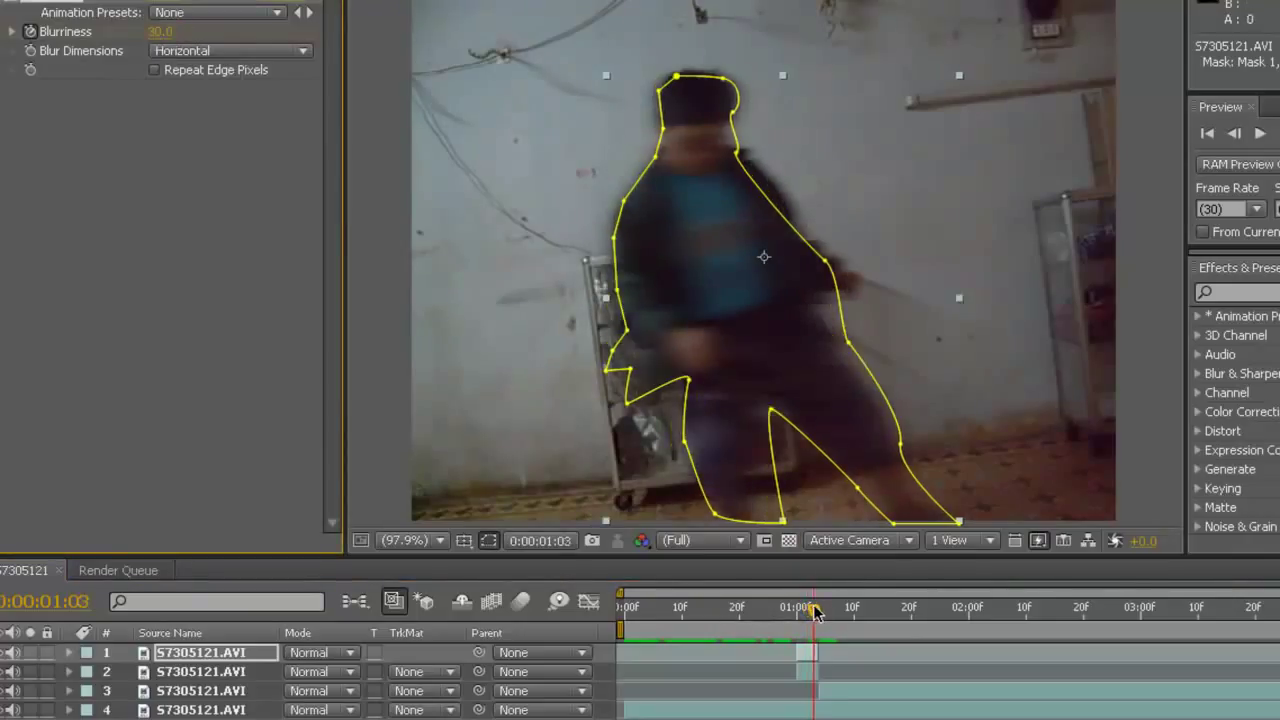
left_click(160, 32)
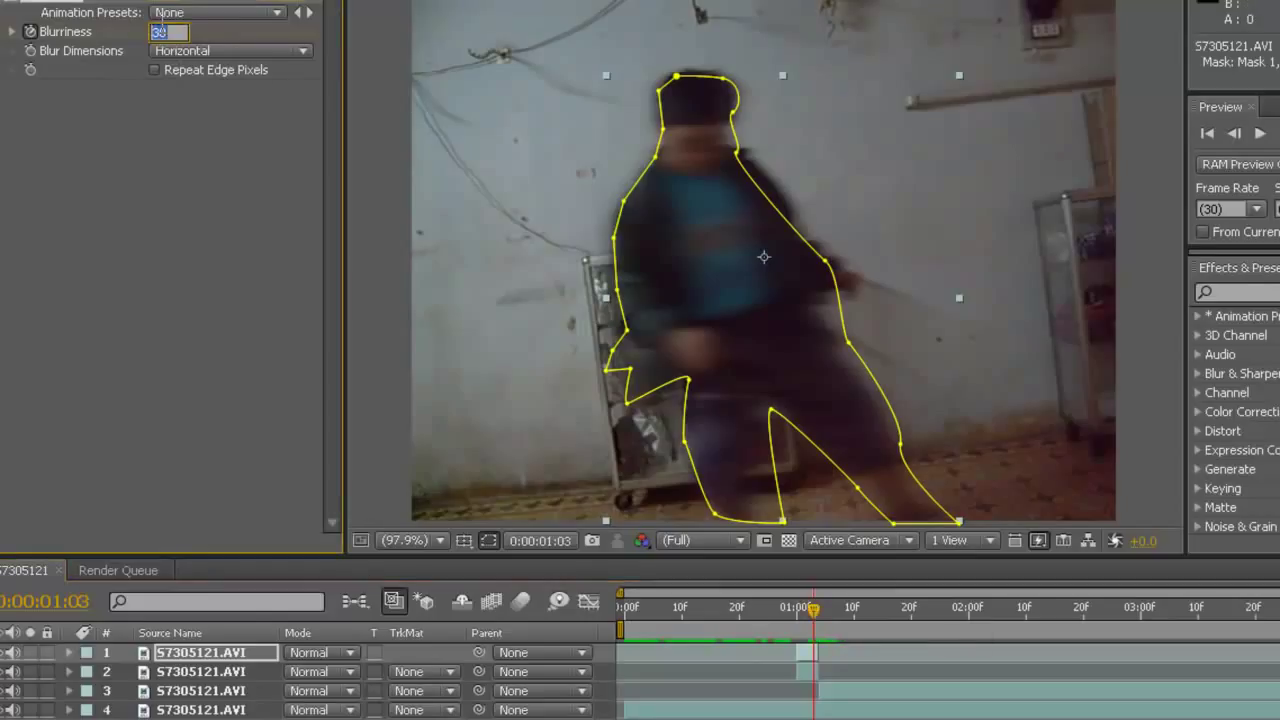
type("0")
key("Return")
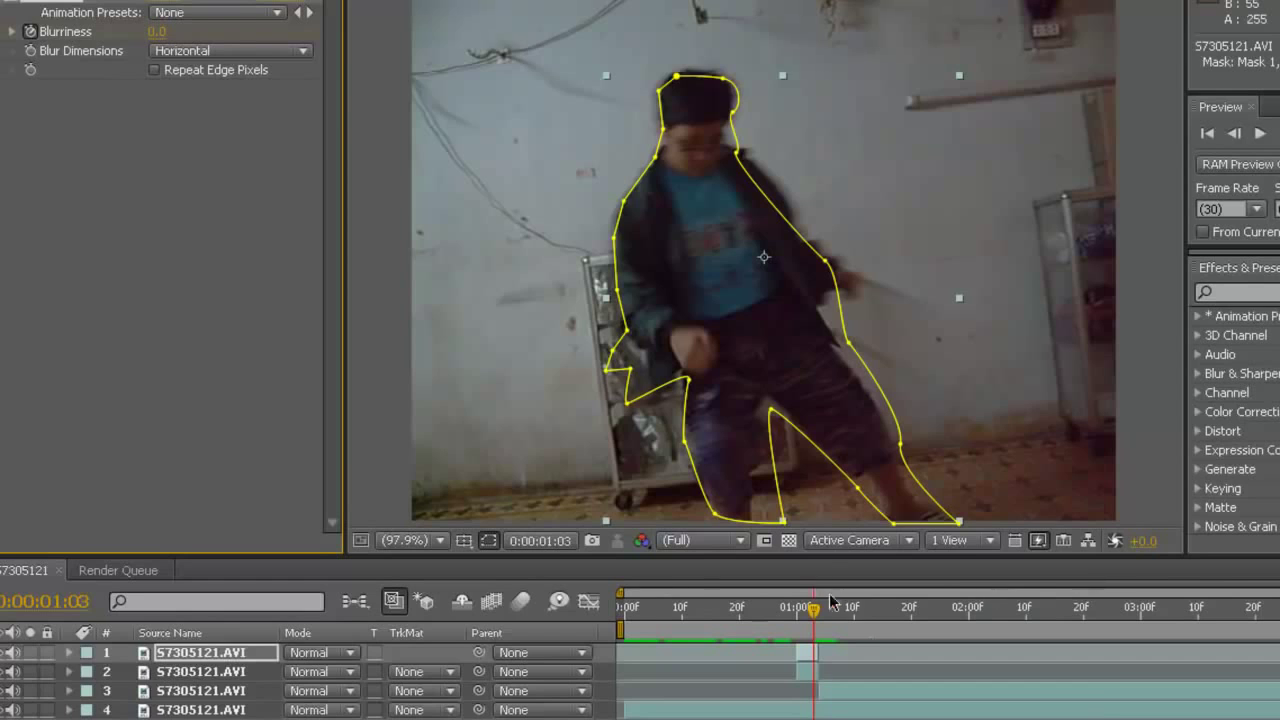
left_click_drag(830, 600, 792, 607)
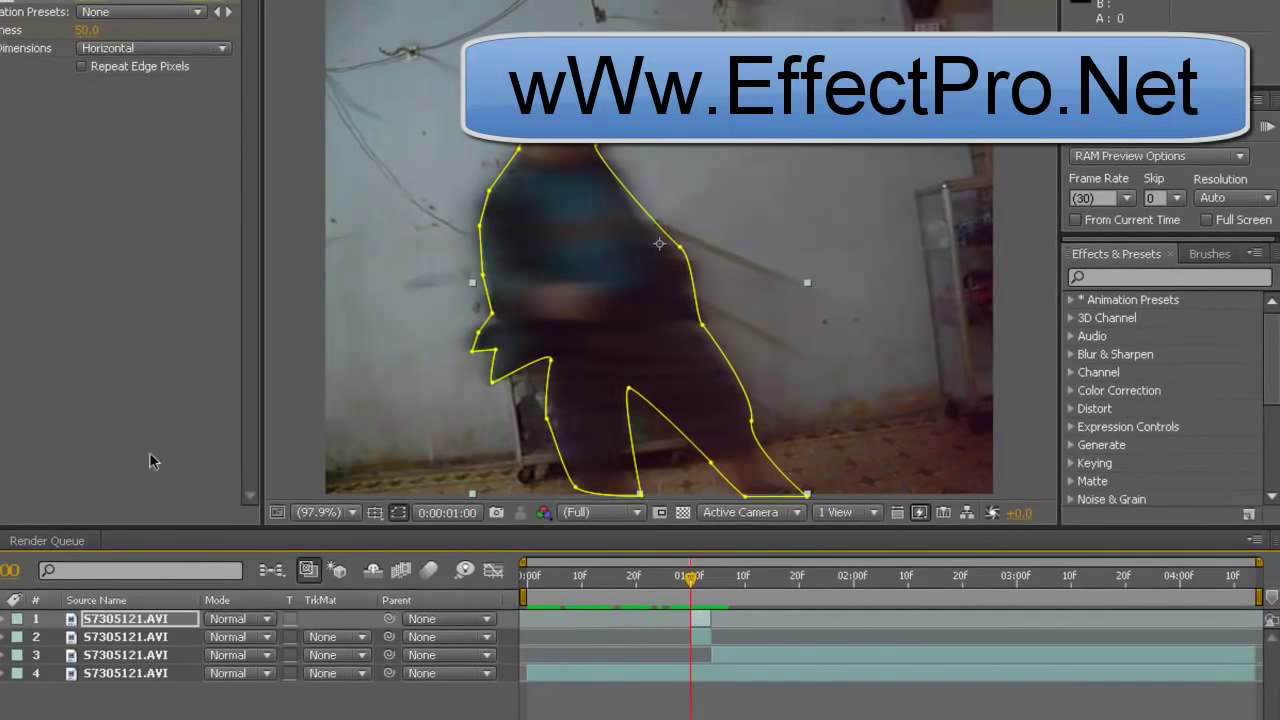
key("F2")
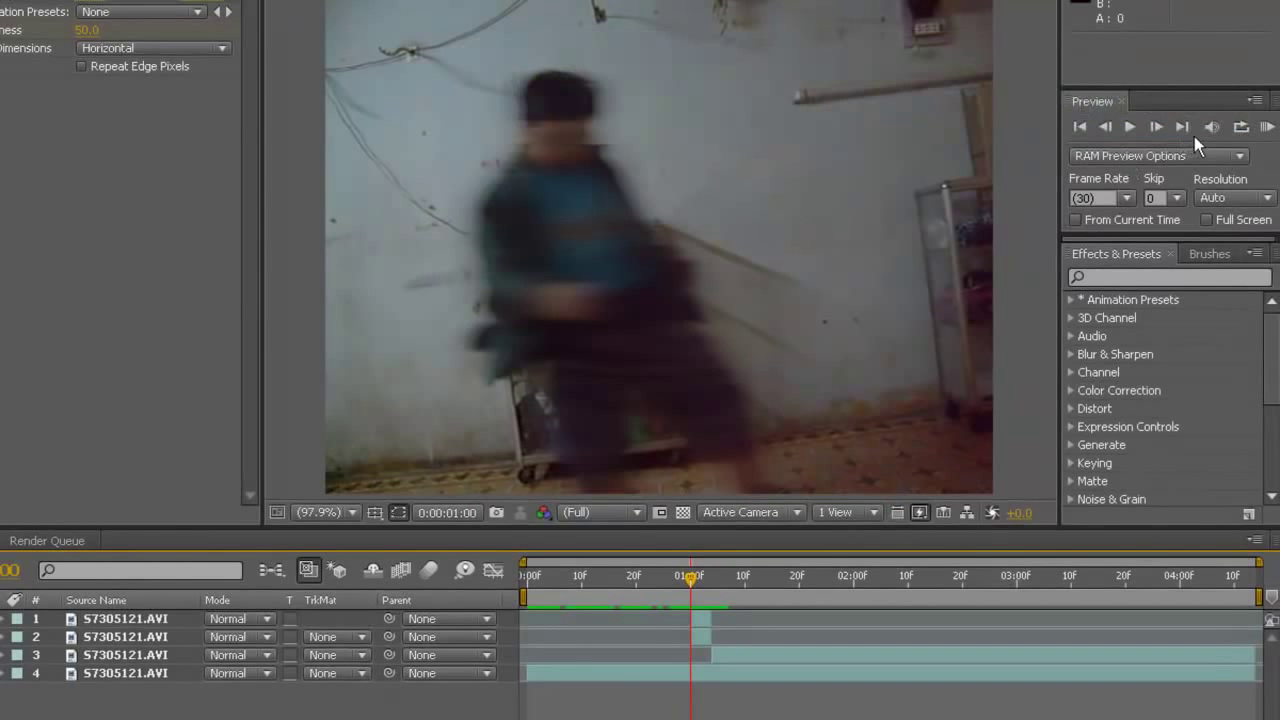
left_click(1267, 127)
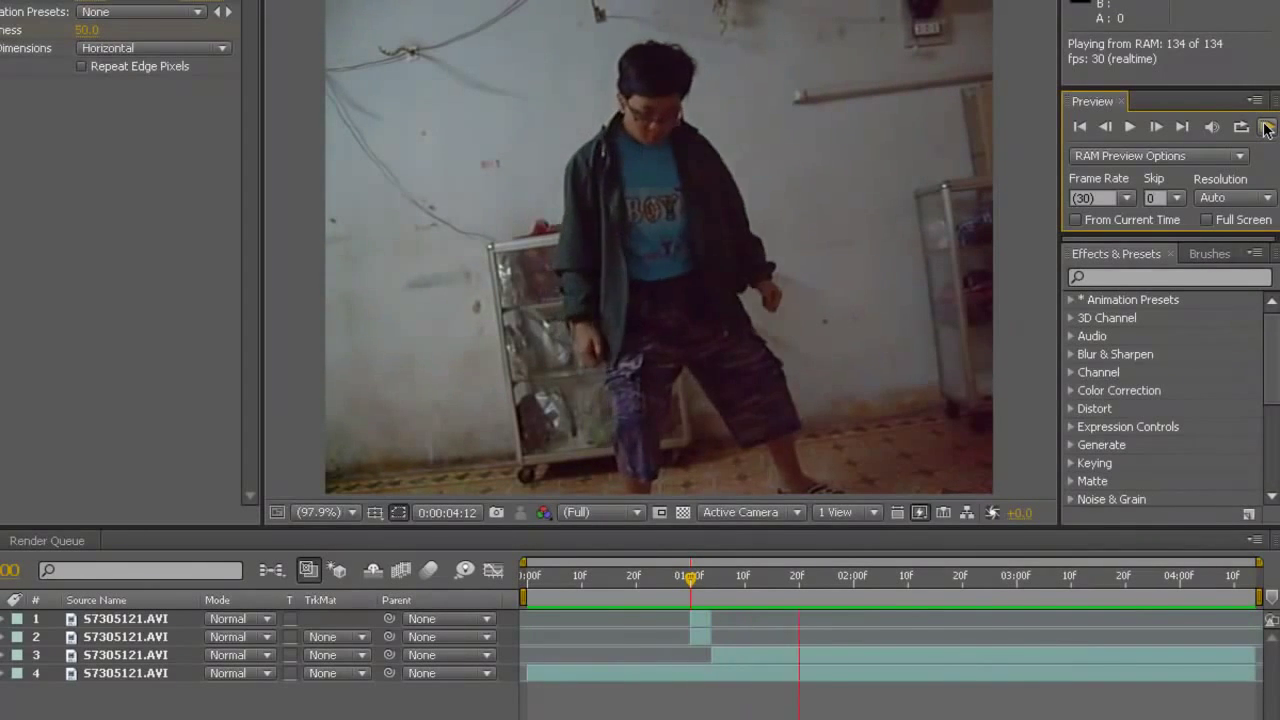
left_click(859, 544)
left_click_drag(686, 580, 689, 580)
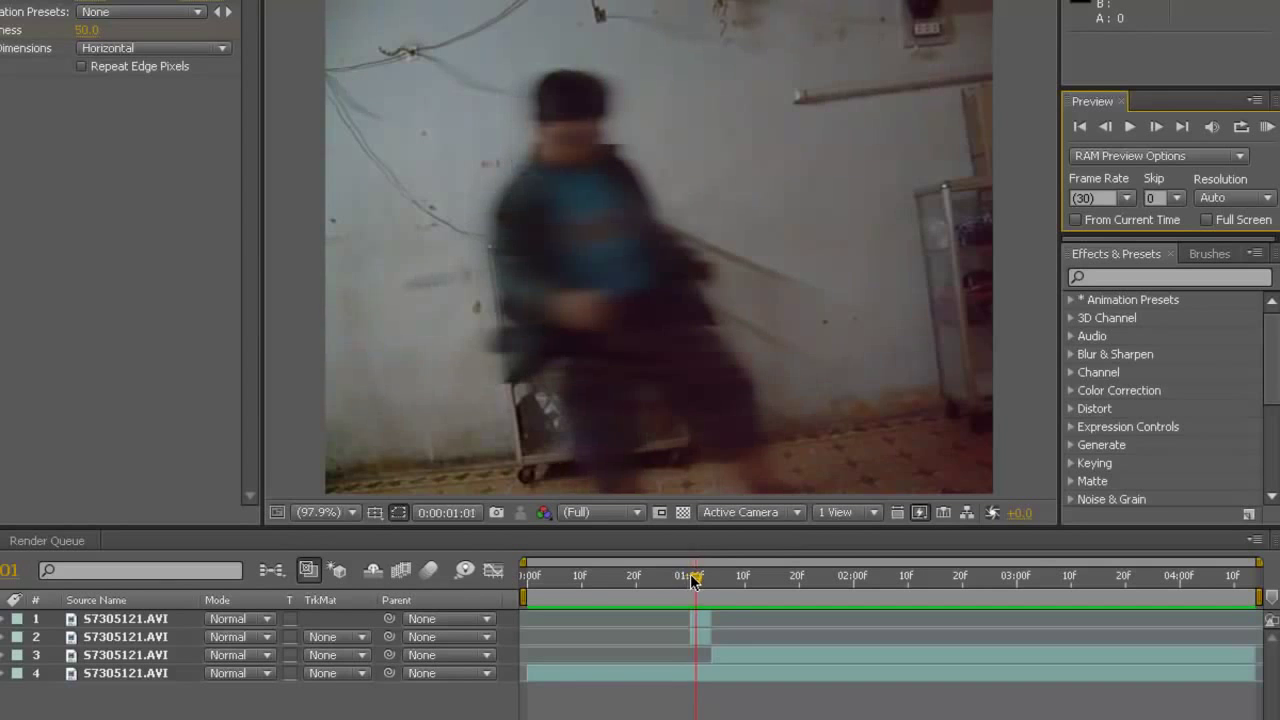
left_click(148, 619)
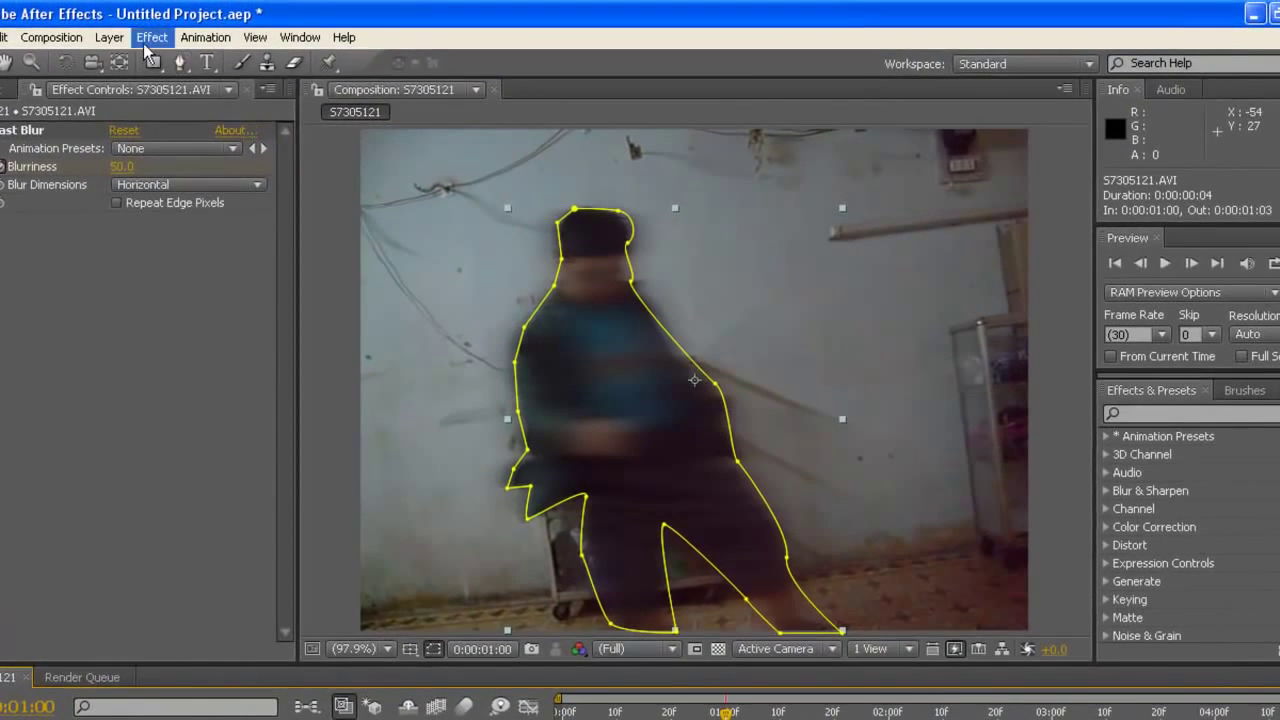
Add a Curves effect with an S-shaped contrast curve and check it at 0:00:01:04.
left_click(148, 40)
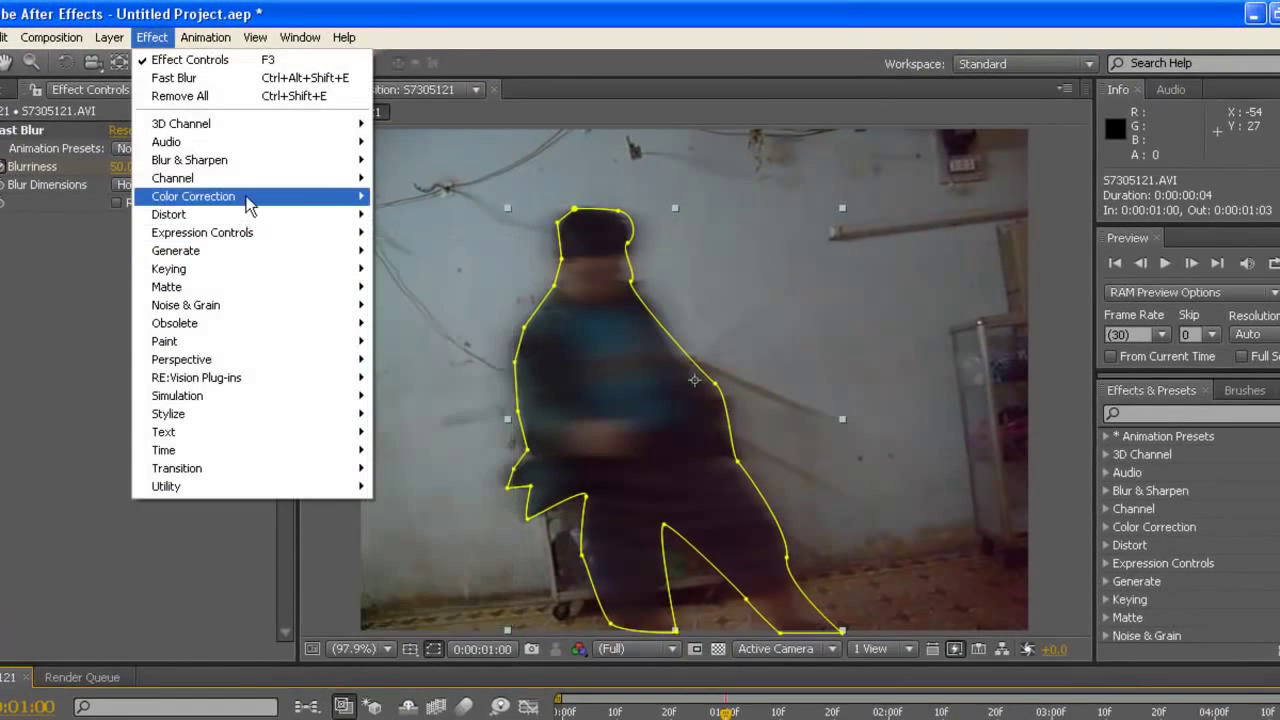
mouse_move(245, 196)
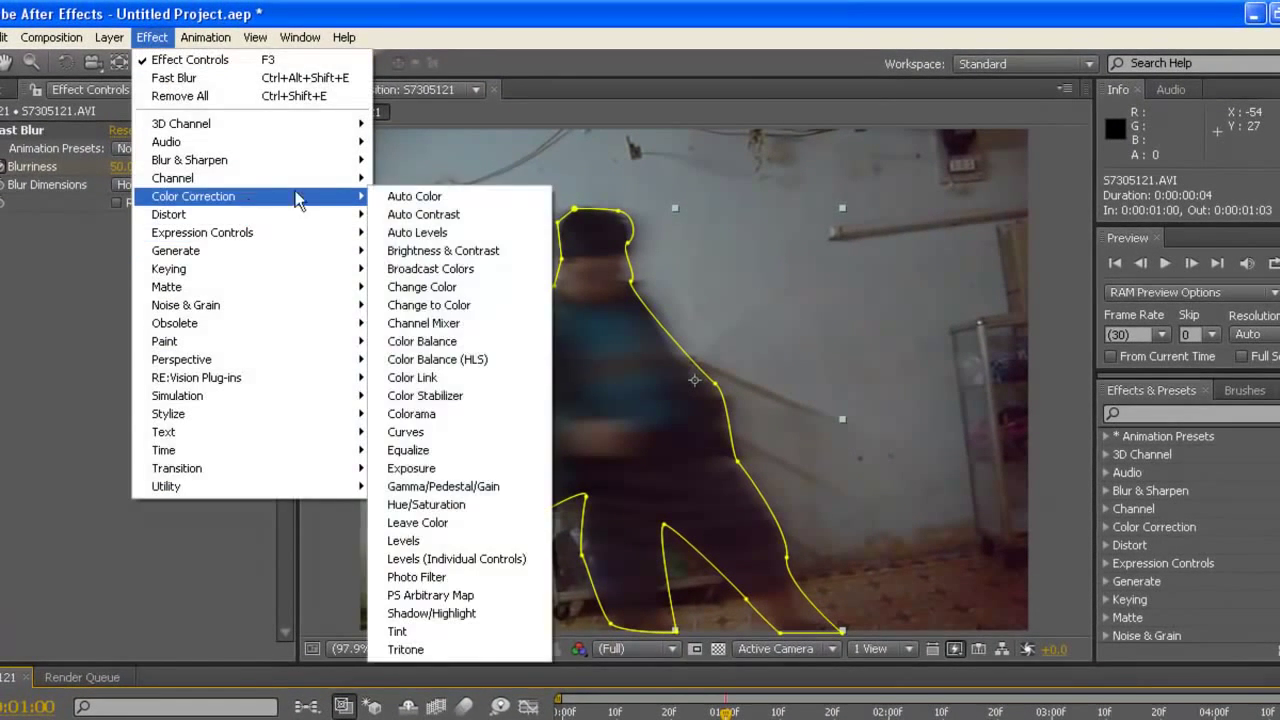
left_click(442, 433)
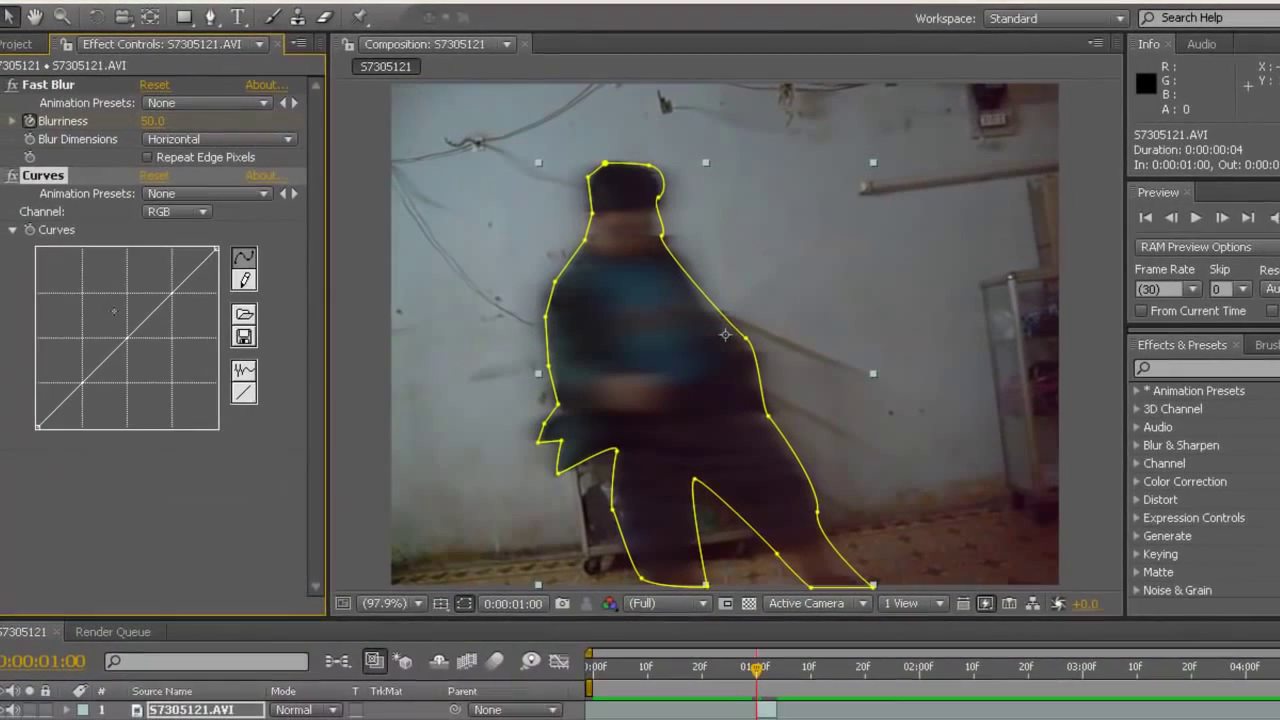
left_click_drag(148, 318, 142, 313)
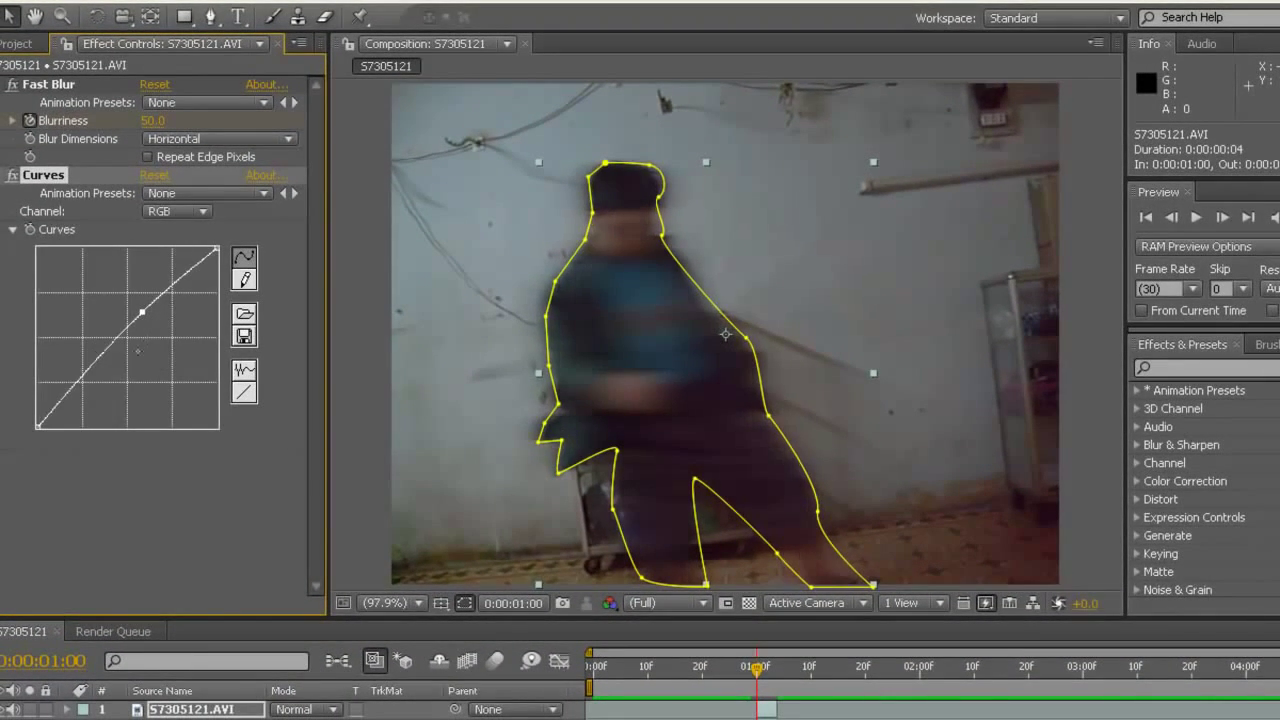
left_click_drag(101, 358, 97, 373)
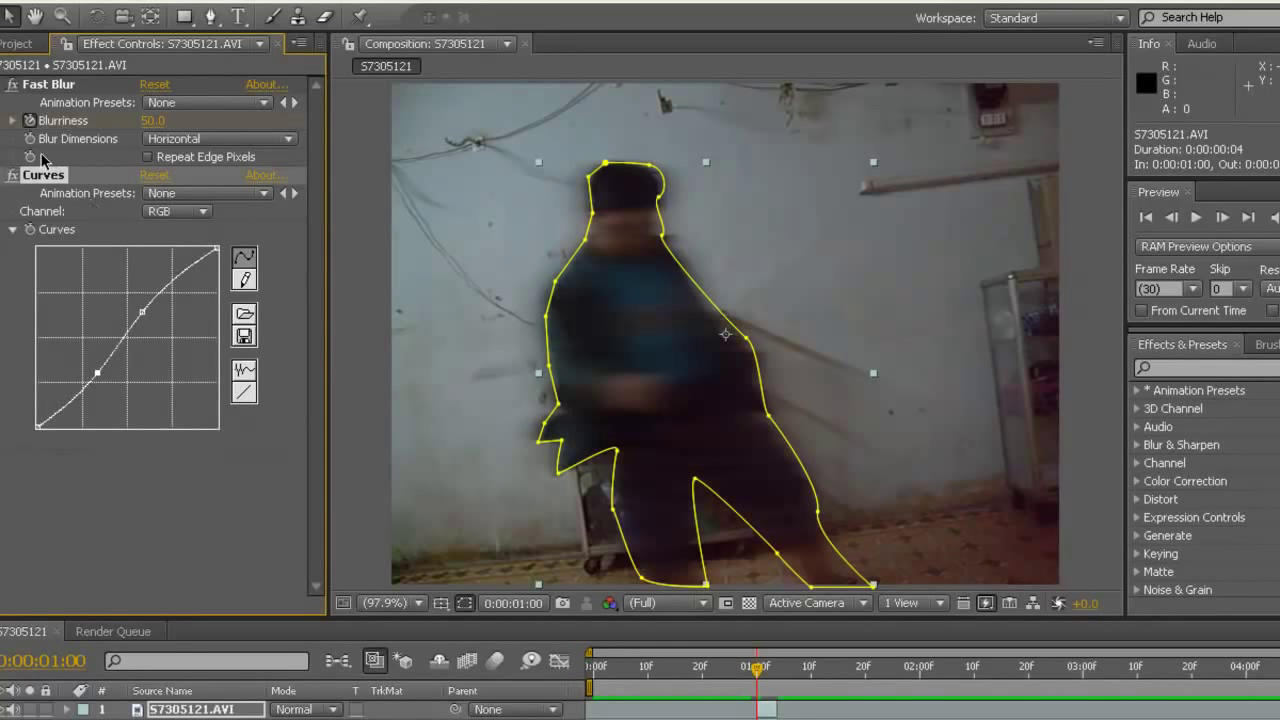
left_click(12, 175)
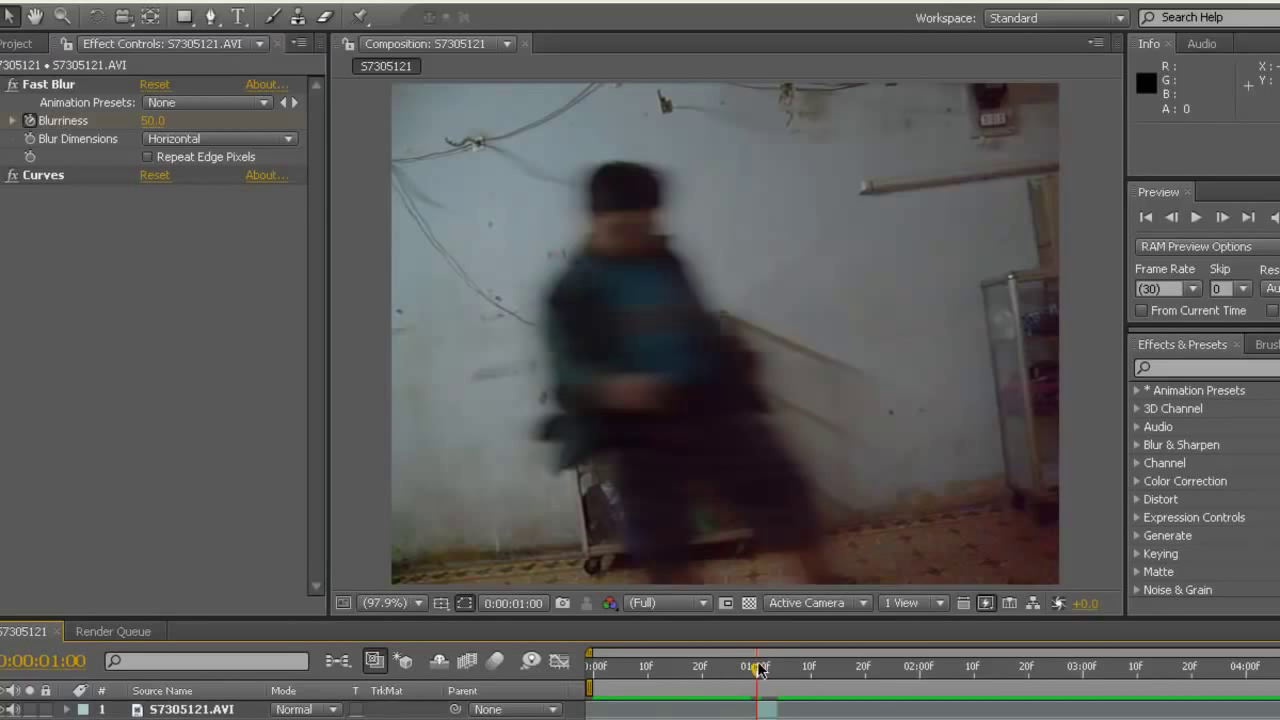
mouse_move(760, 669)
left_mouse_down()
mouse_move(781, 670)
mouse_move(762, 670)
left_mouse_up()
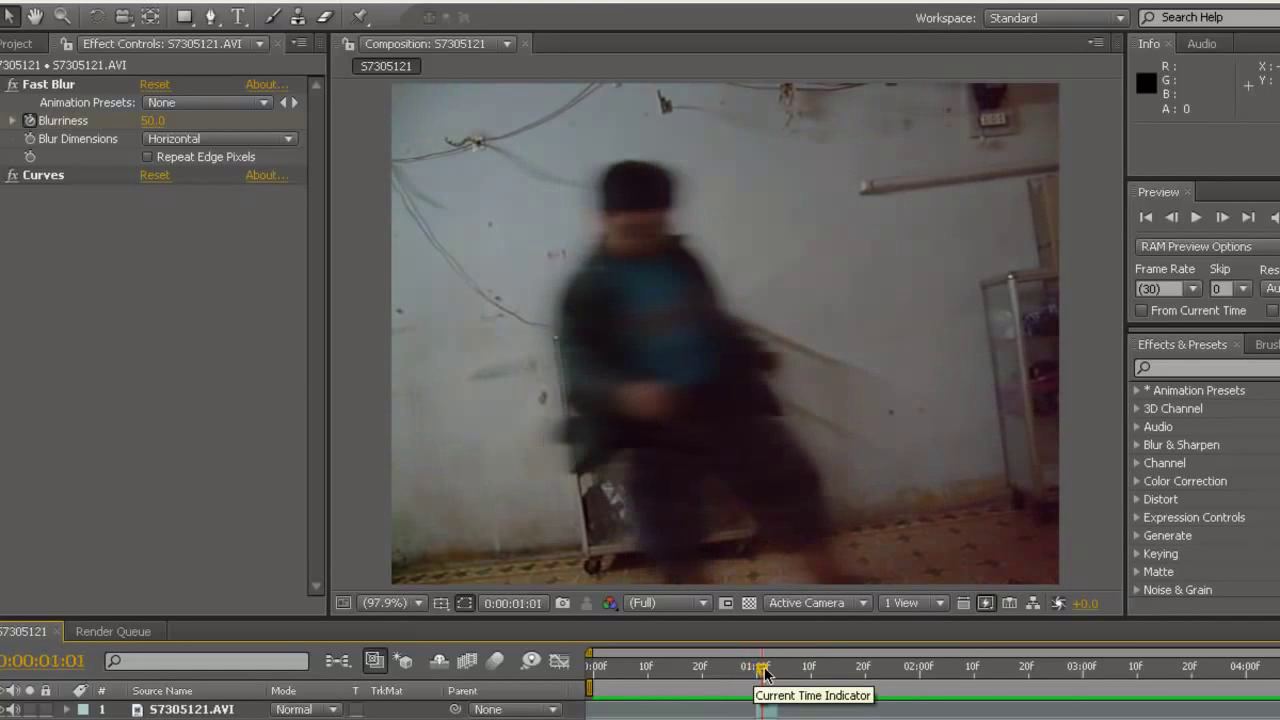
Add a control point on the Curves Green channel, then collapse Curves and Fast Blur.
left_click(11, 176)
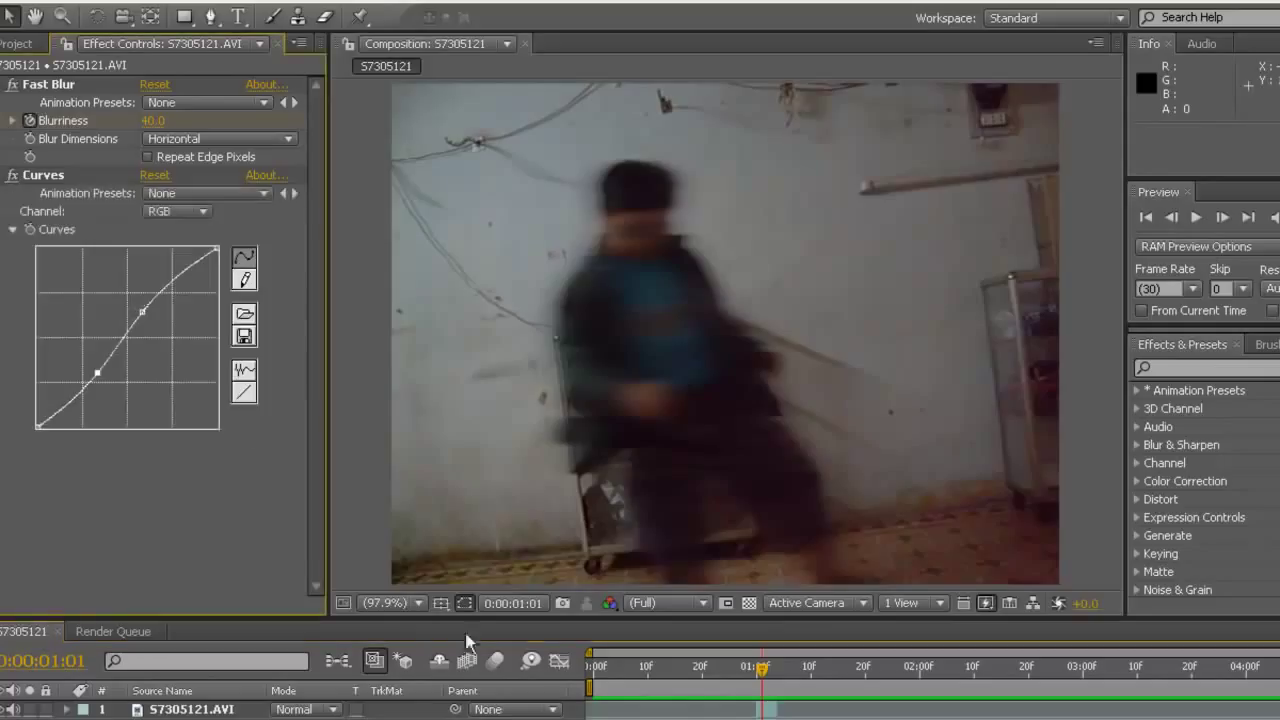
left_click(172, 211)
left_click(168, 249)
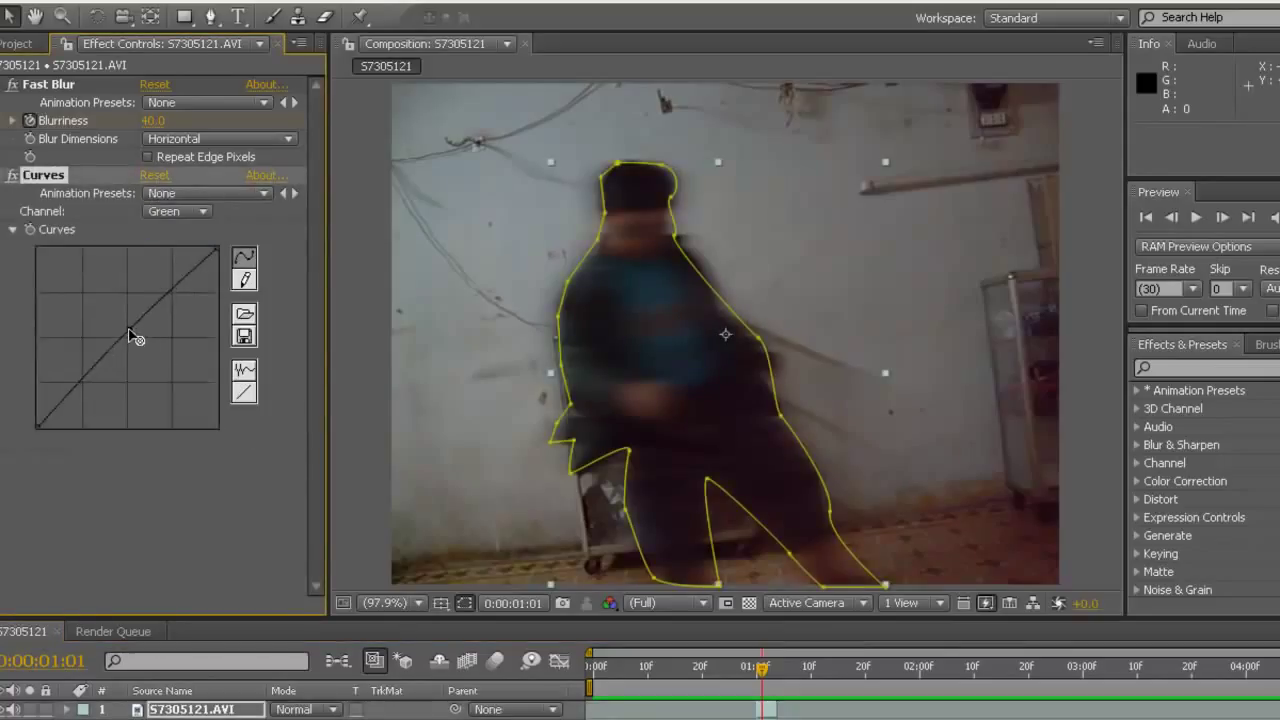
left_click(130, 330)
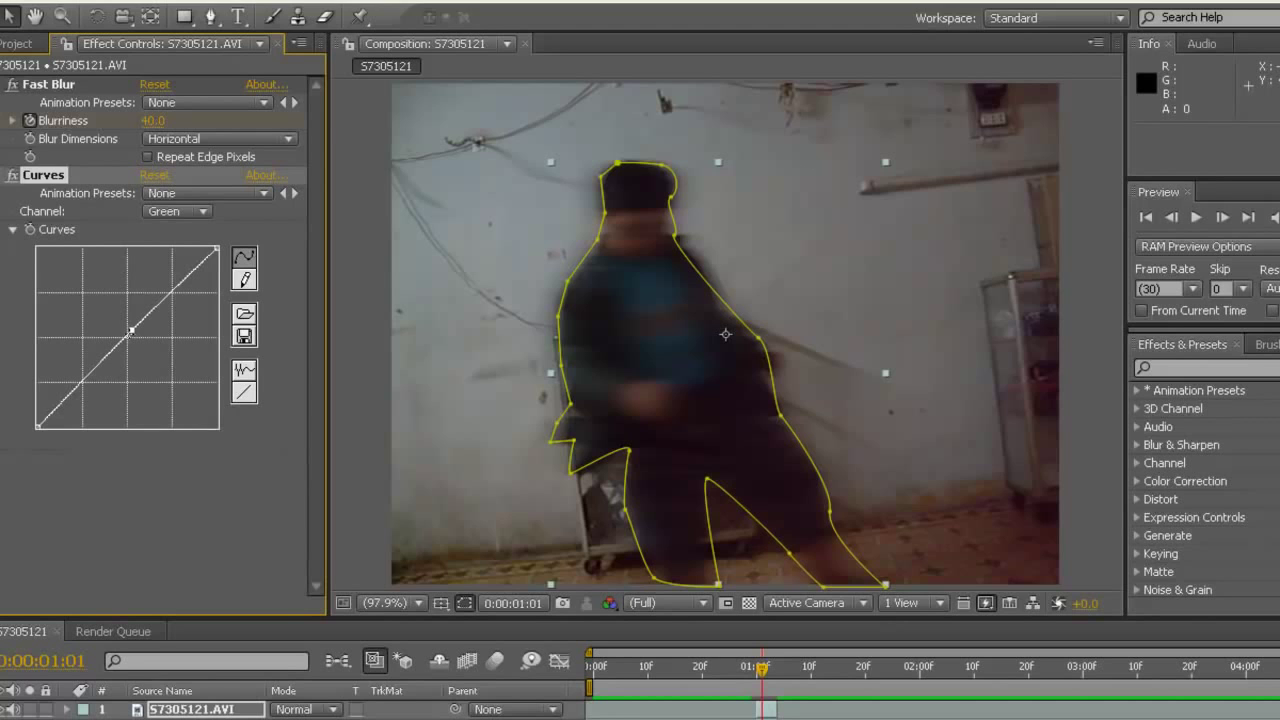
left_click(11, 176)
left_click(3, 85)
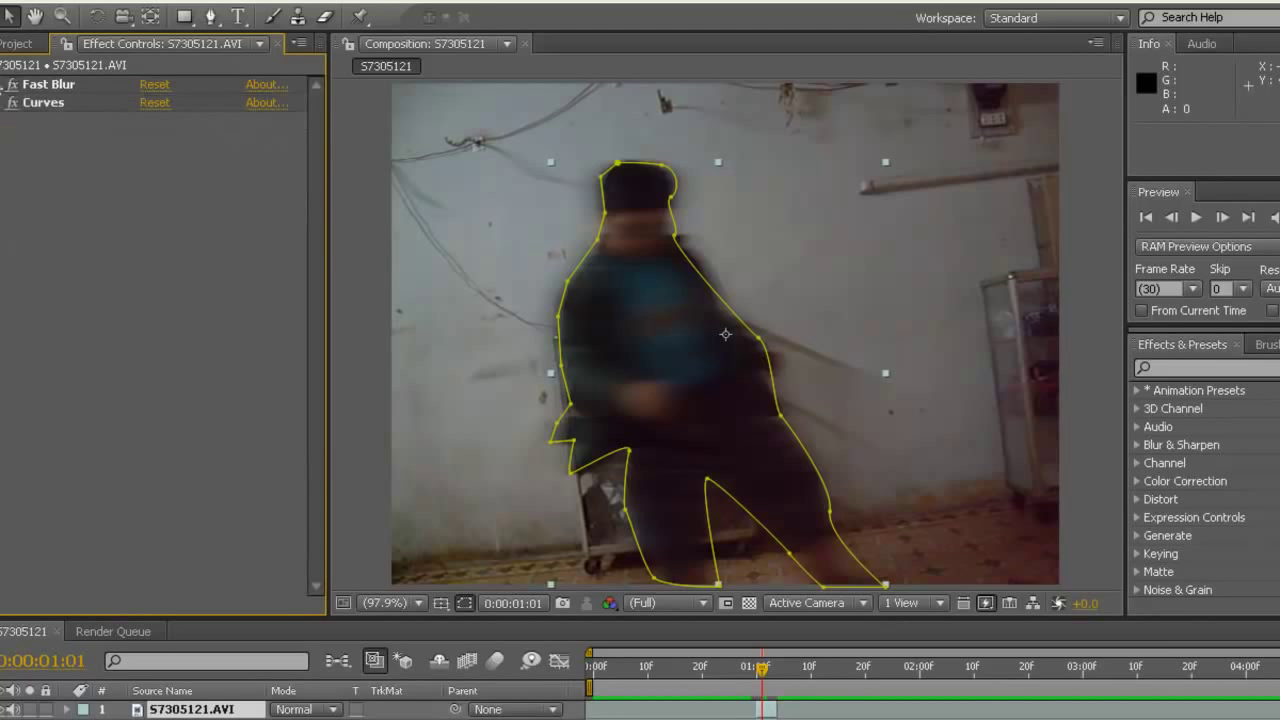
Deselect the dancer layer and RAM preview the blur dissolve, returning to 0:00:00:29.
key("F2")
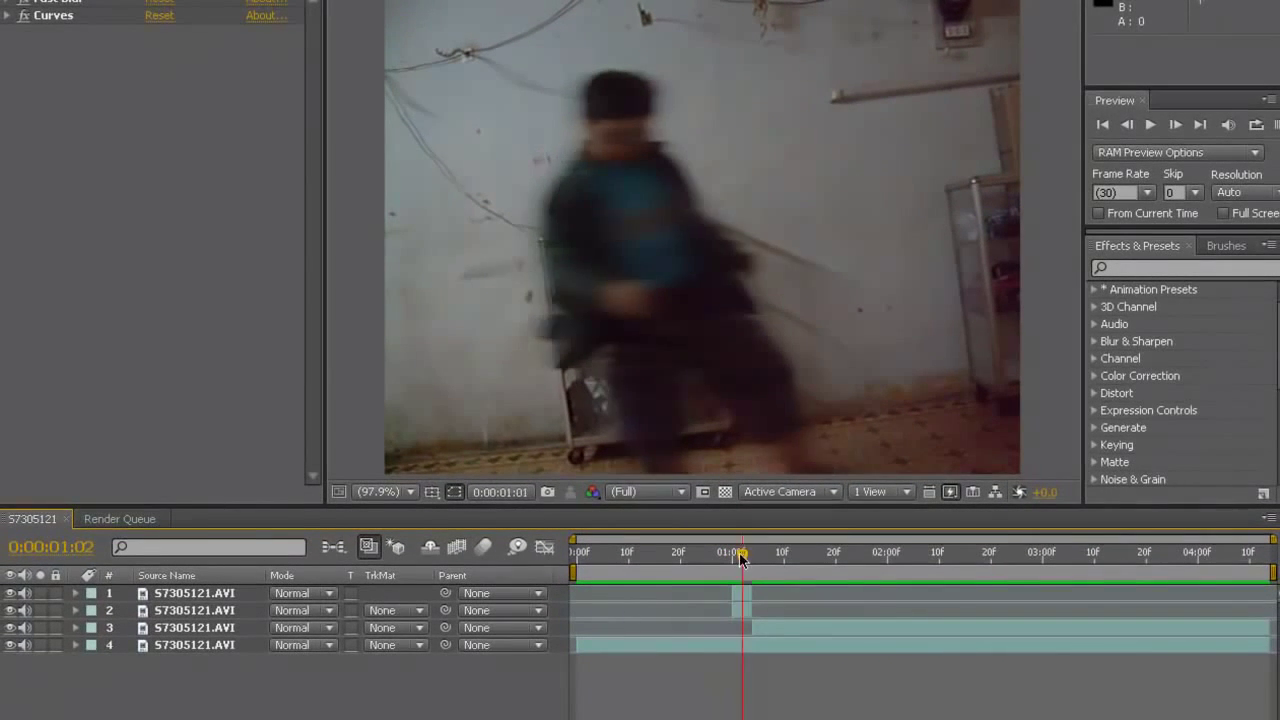
left_click_drag(731, 558, 783, 556)
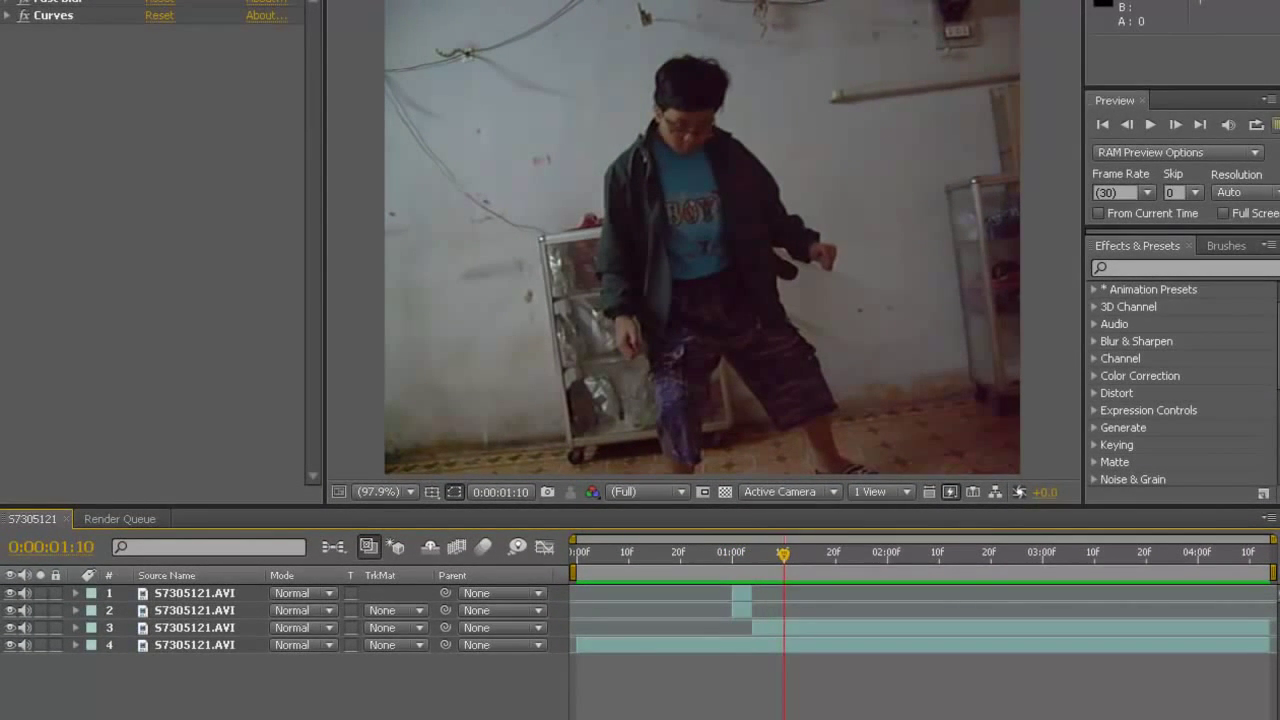
key("KP_0")
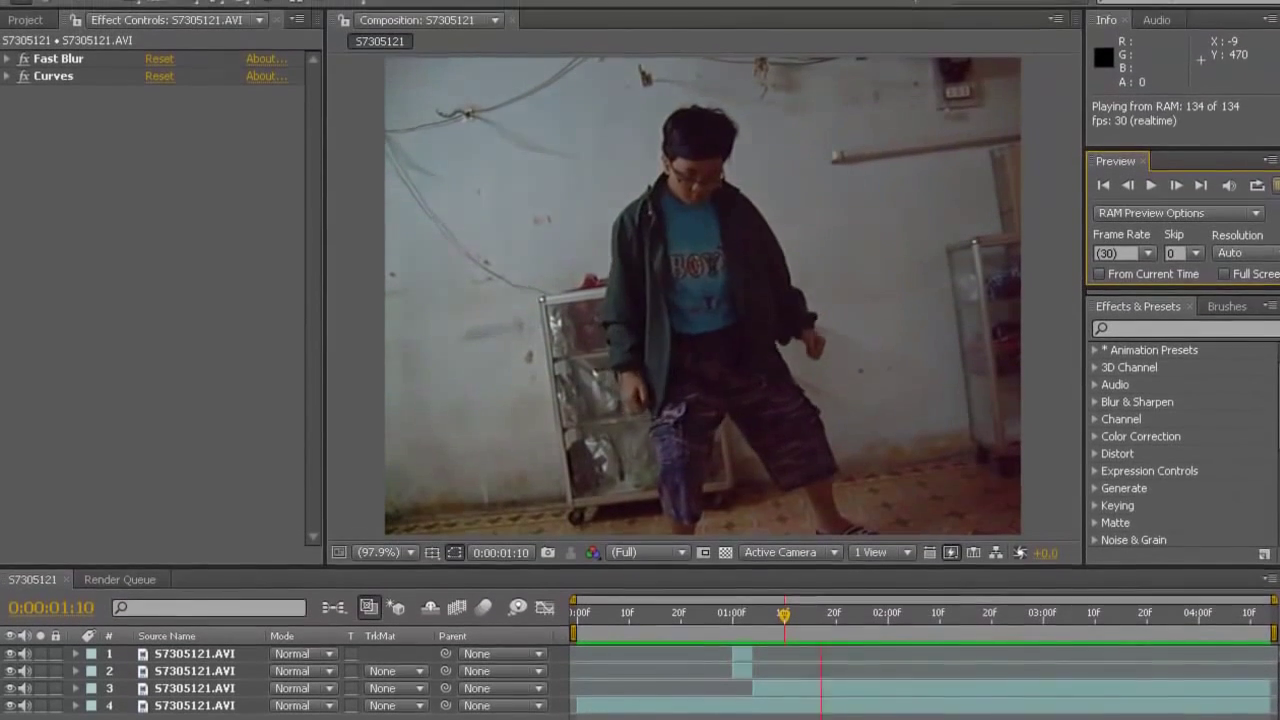
key("space")
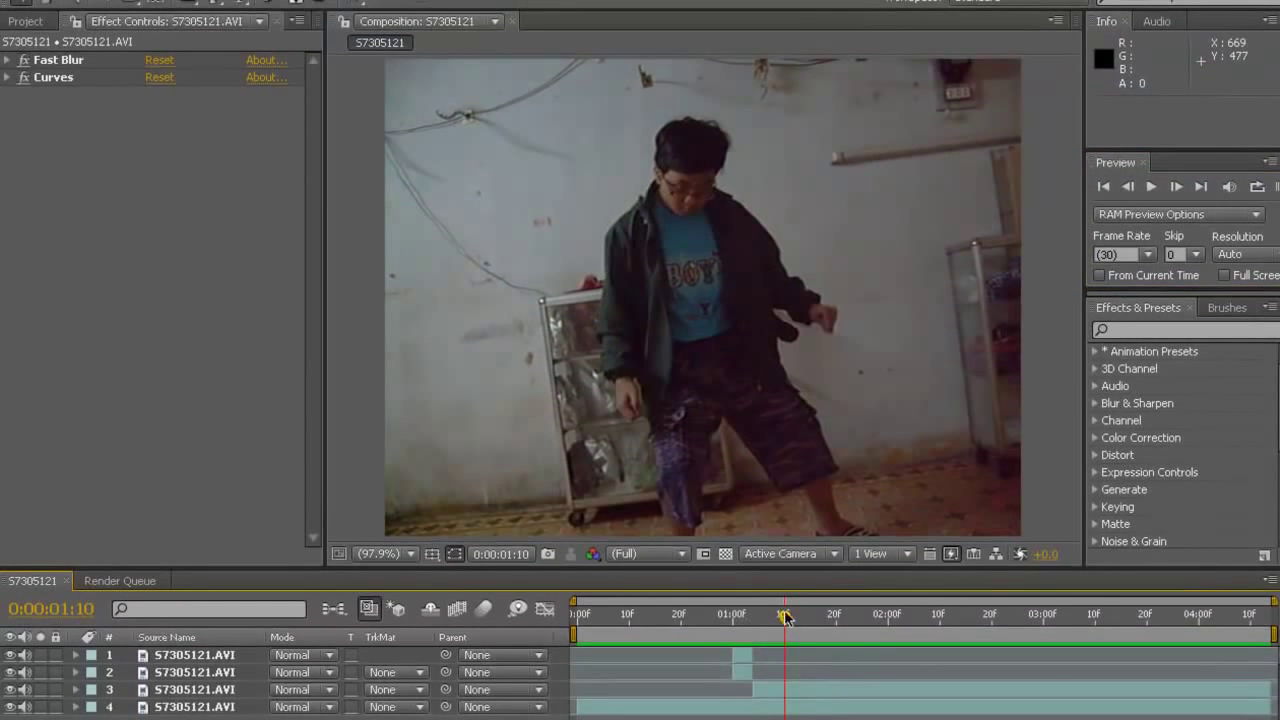
left_click_drag(786, 618, 730, 635)
Add Dust_Blowout.mov from the Project panel to the comp, starting around 0:00:00:24.
left_click(27, 21)
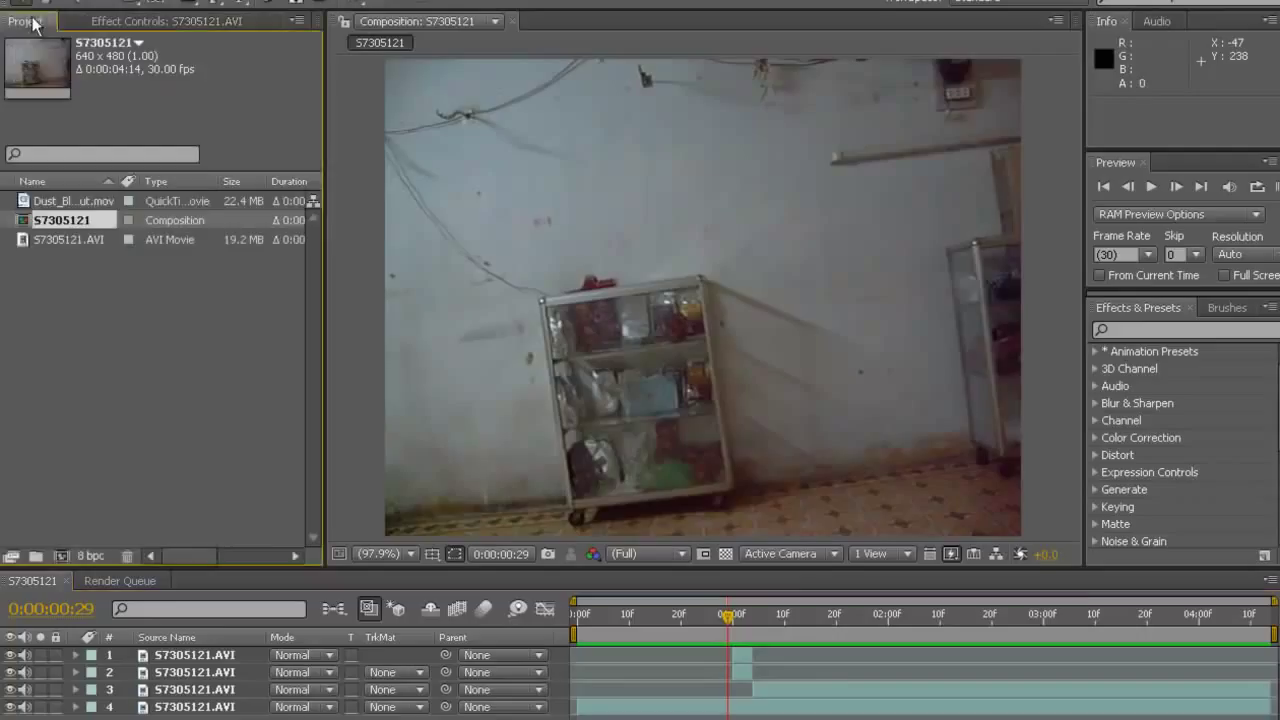
left_click(95, 203)
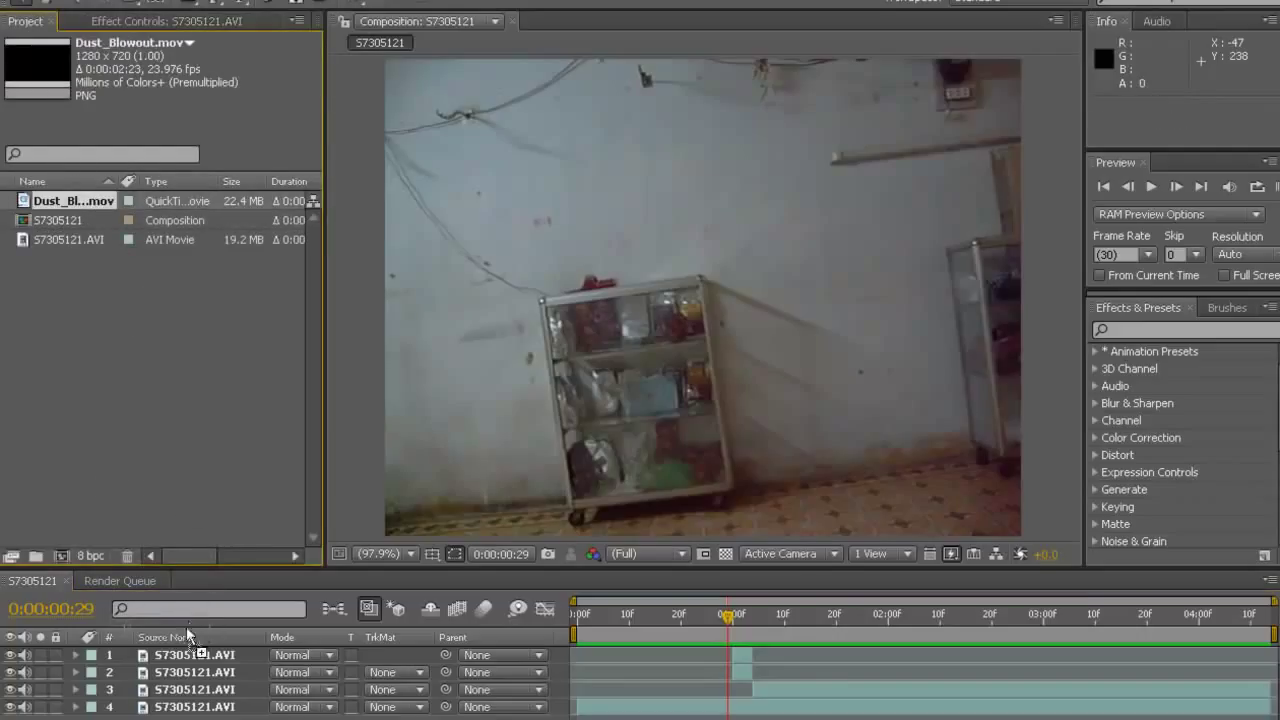
left_click_drag(463, 692, 470, 688)
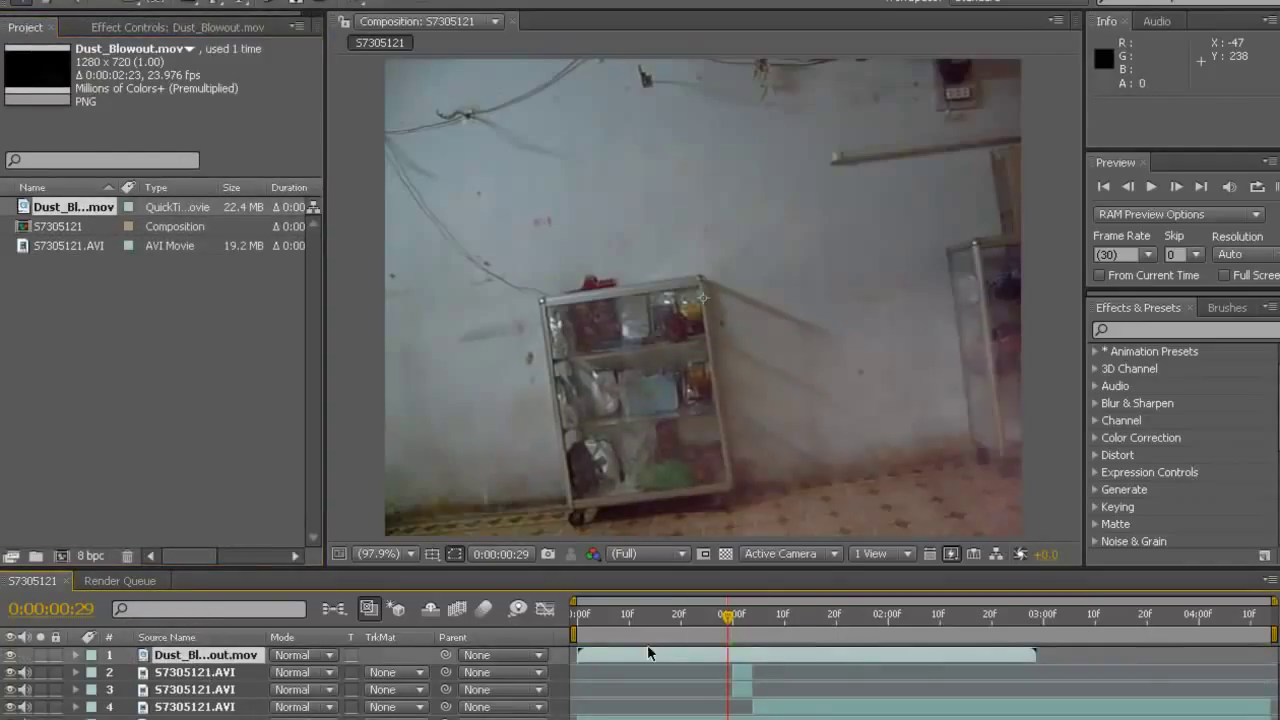
left_click_drag(649, 655, 771, 666)
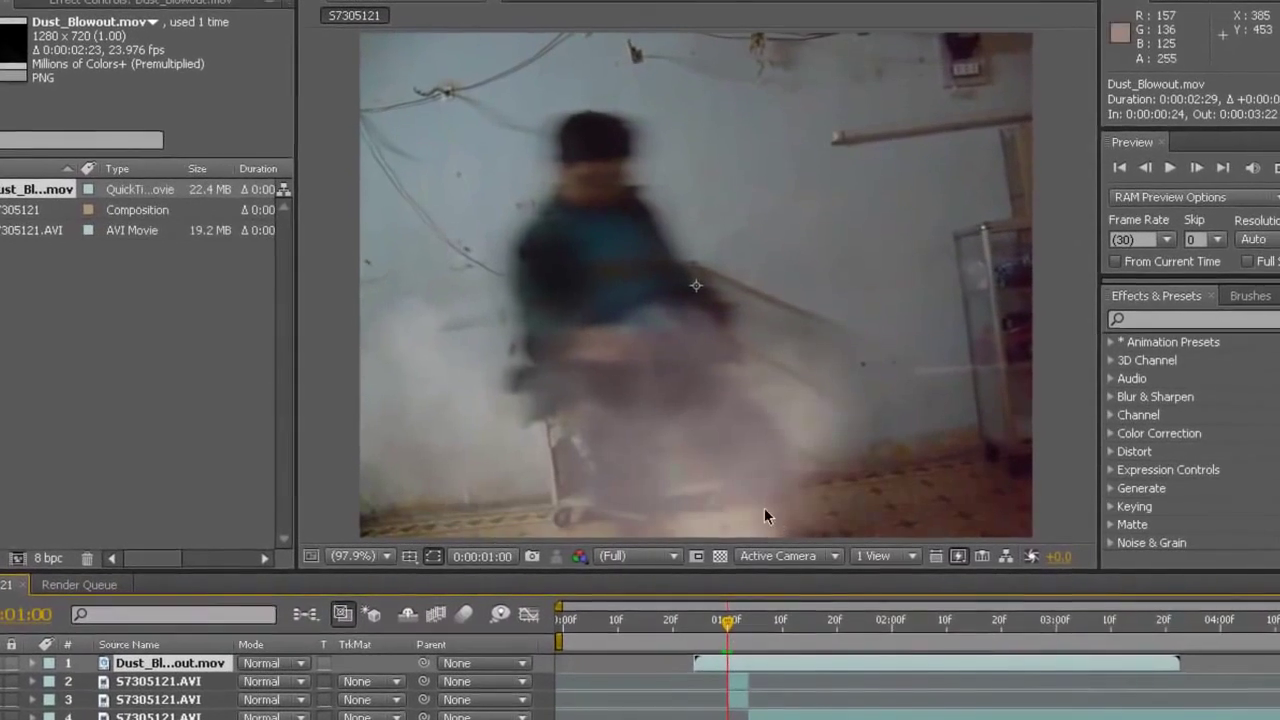
left_click_drag(661, 545, 691, 506)
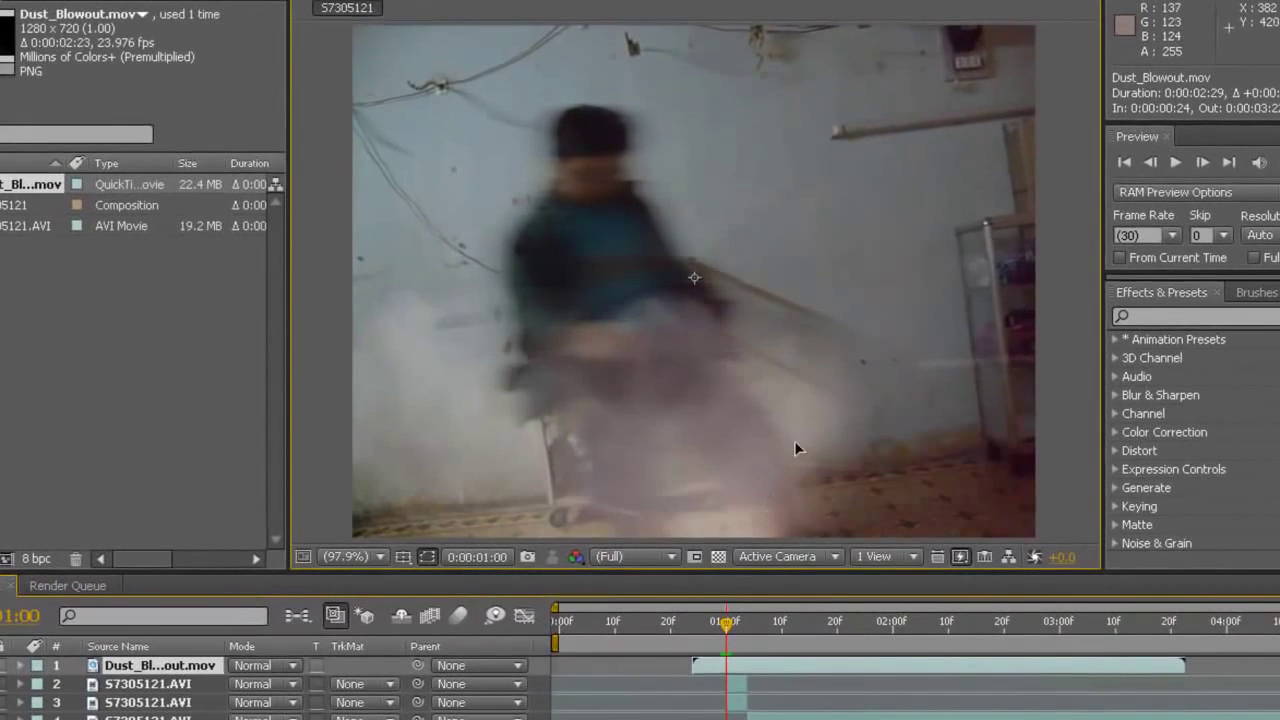
Scale the dust layer to 40%, place it by the dancer's feet, and start it slightly later.
key("s")
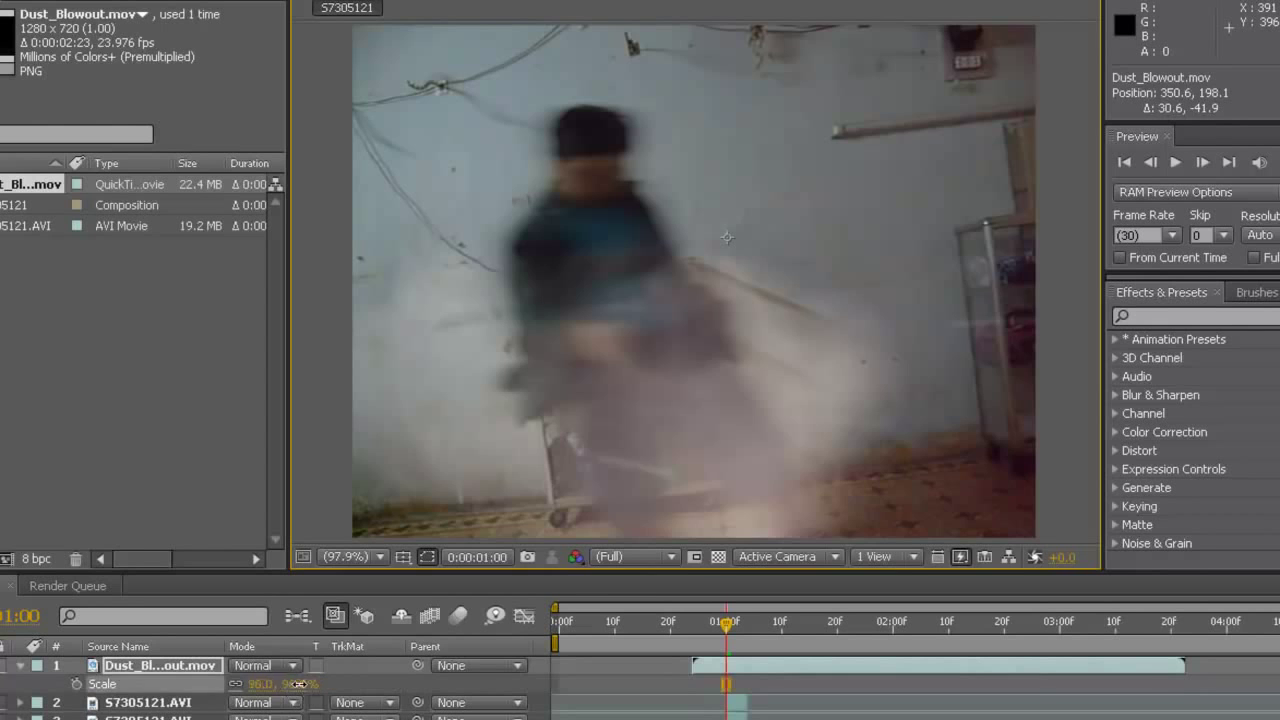
left_click_drag(275, 684, 217, 684)
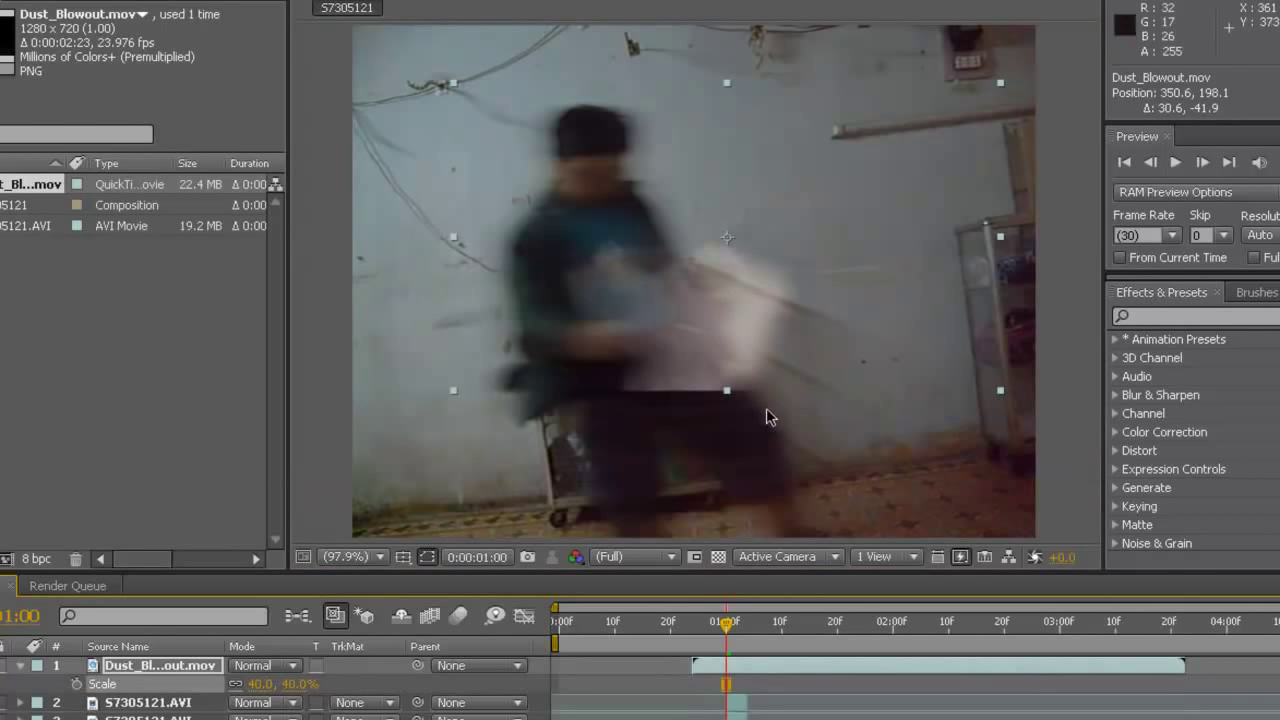
left_click_drag(779, 298, 884, 450)
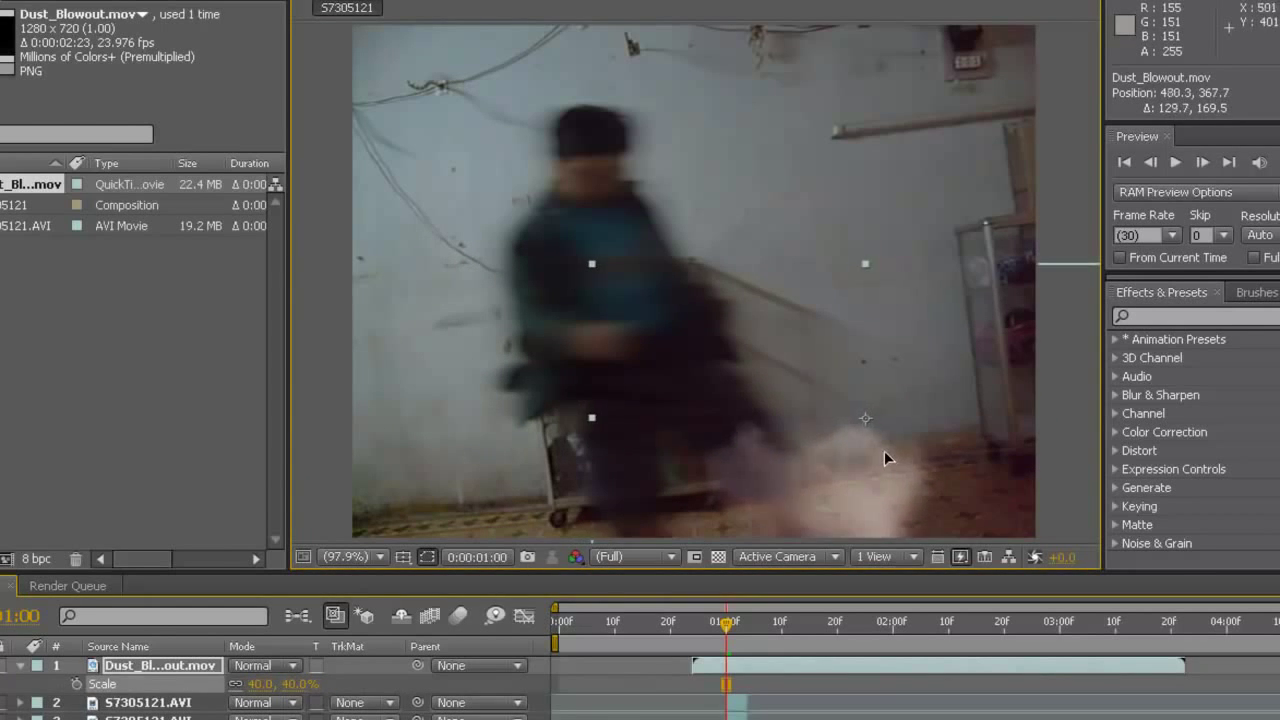
left_click_drag(723, 667, 752, 670)
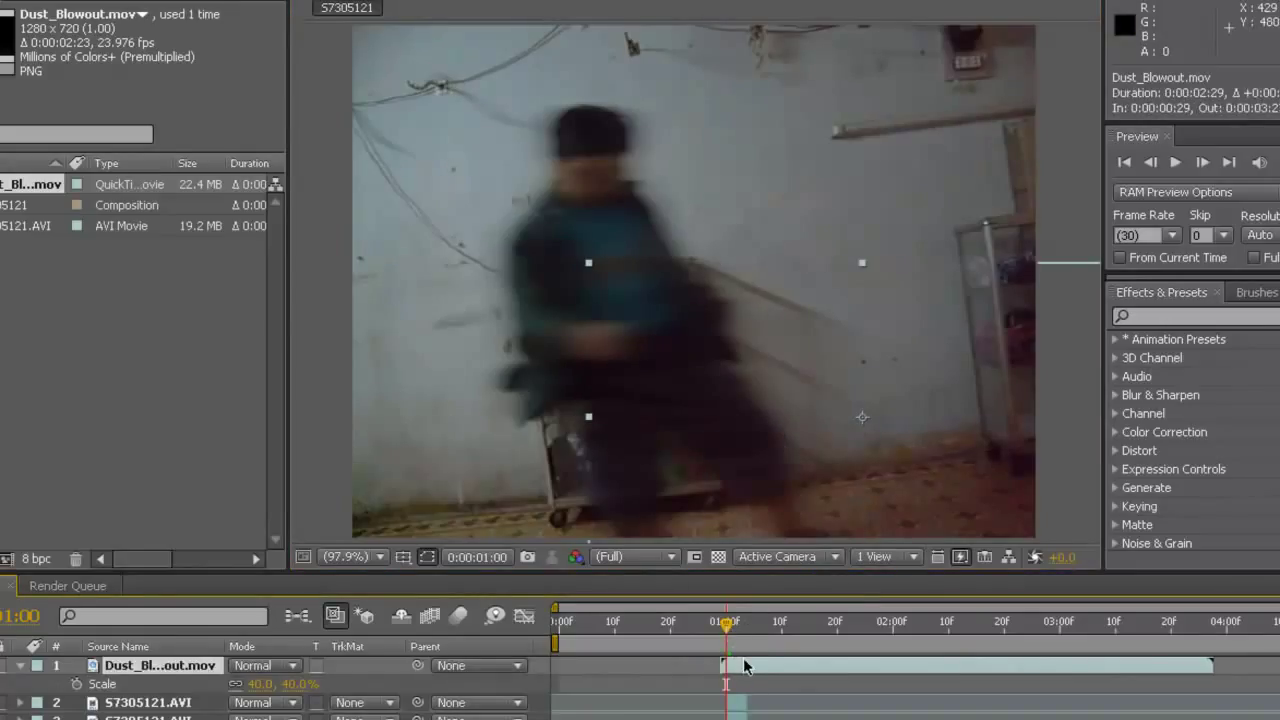
Start the dust layer one frame earlier, nudge it toward the legs at 0:00:01:04, and preview.
left_click_drag(744, 666, 737, 667)
left_click_drag(770, 458, 740, 513)
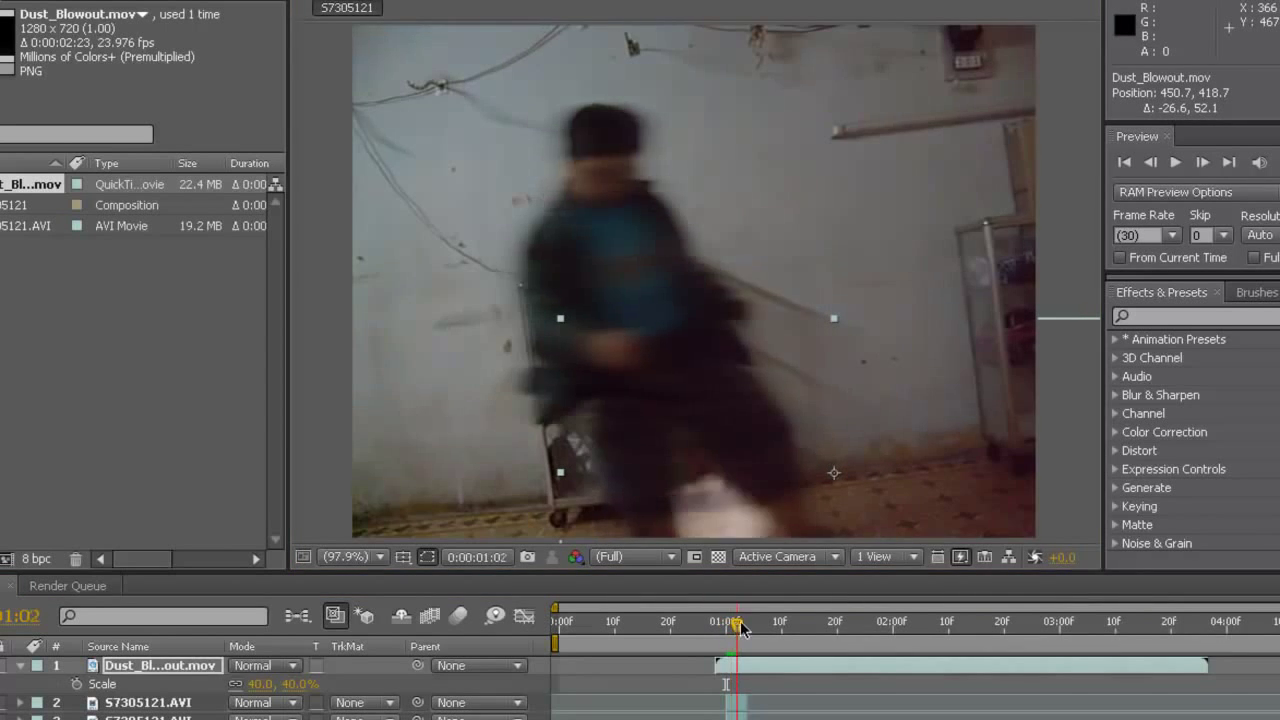
left_click_drag(723, 624, 748, 622)
left_click_drag(720, 517, 707, 489)
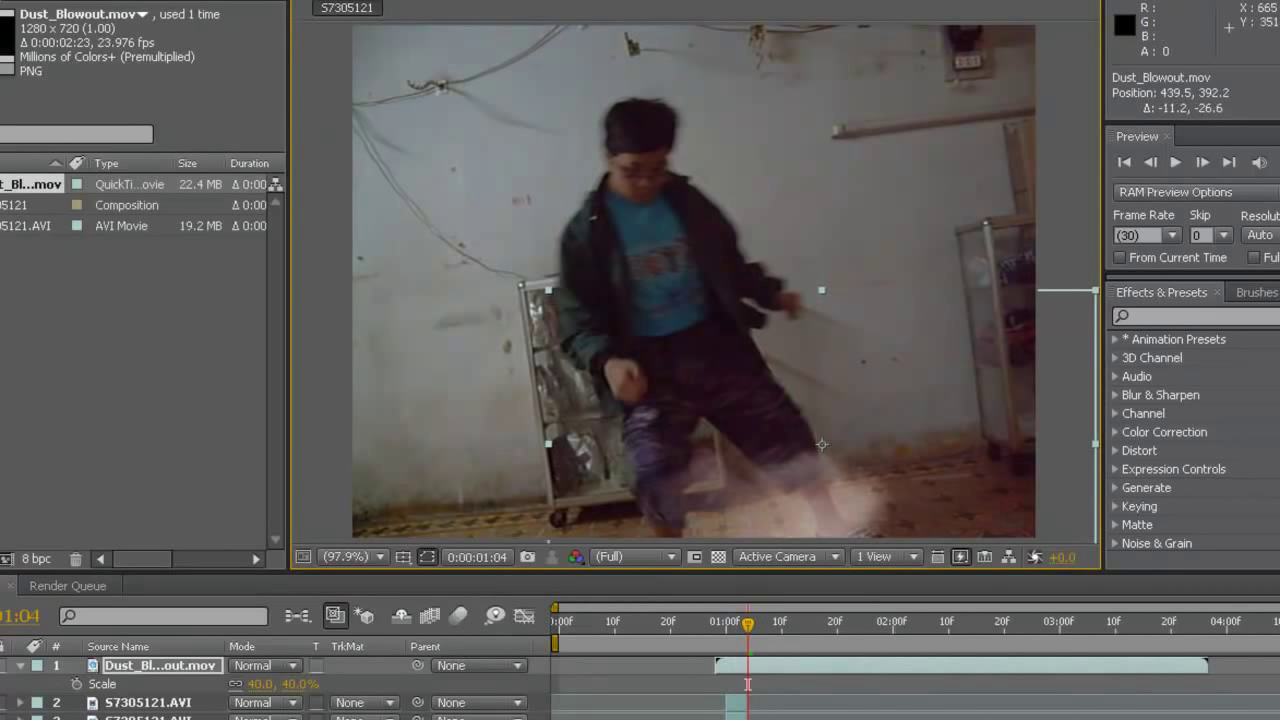
key("KP_0")
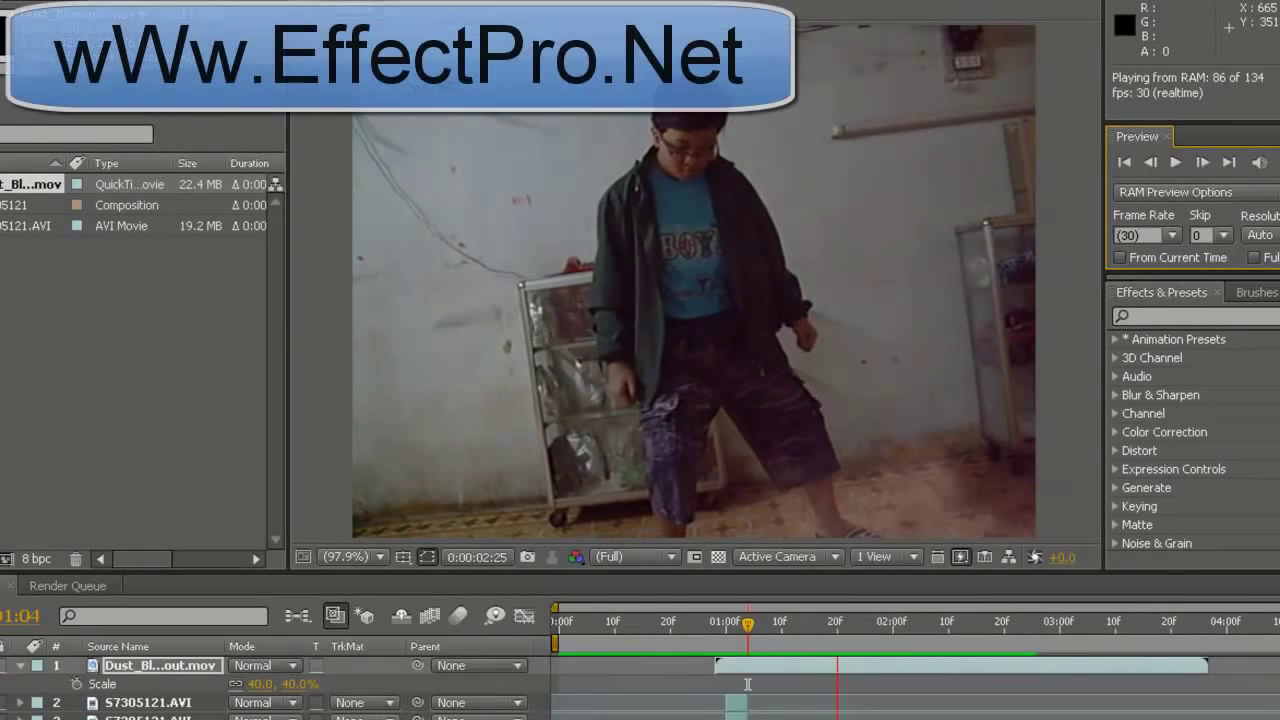
Reposition the dust puff toward the dancer's legs, previewing between adjustments.
left_click(1263, 227)
left_click_drag(776, 503, 716, 455)
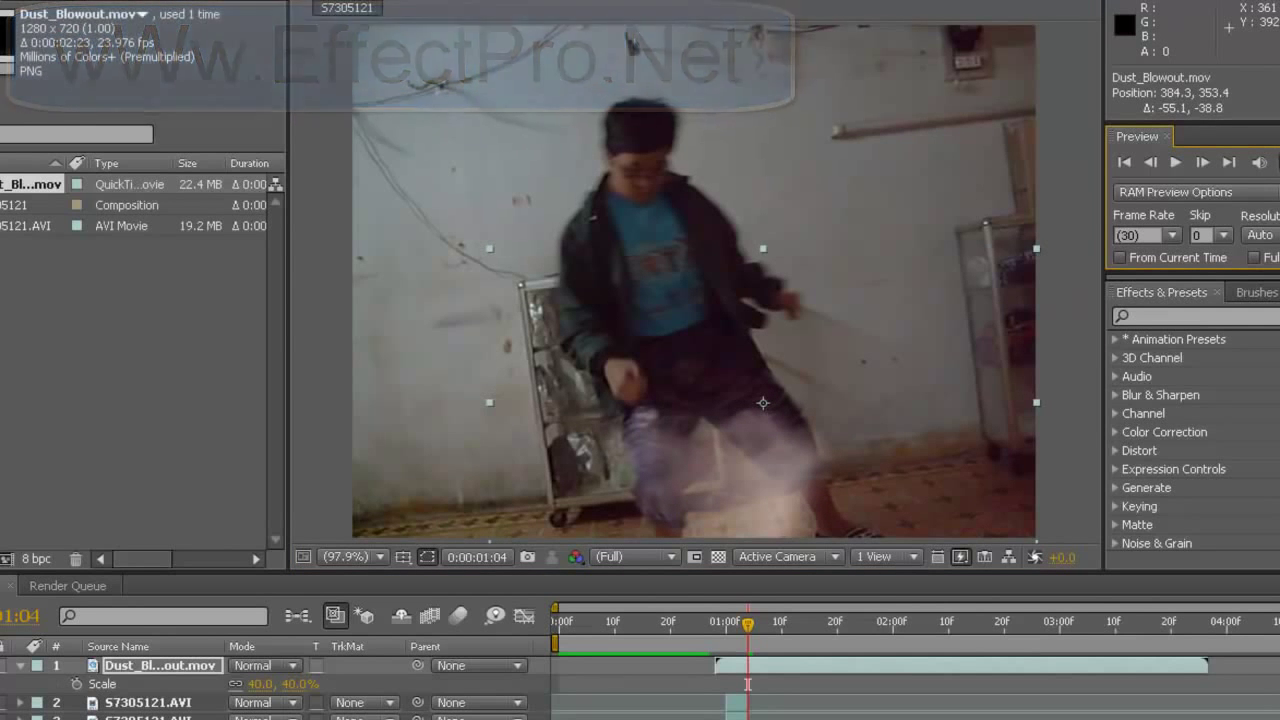
key("KP_0")
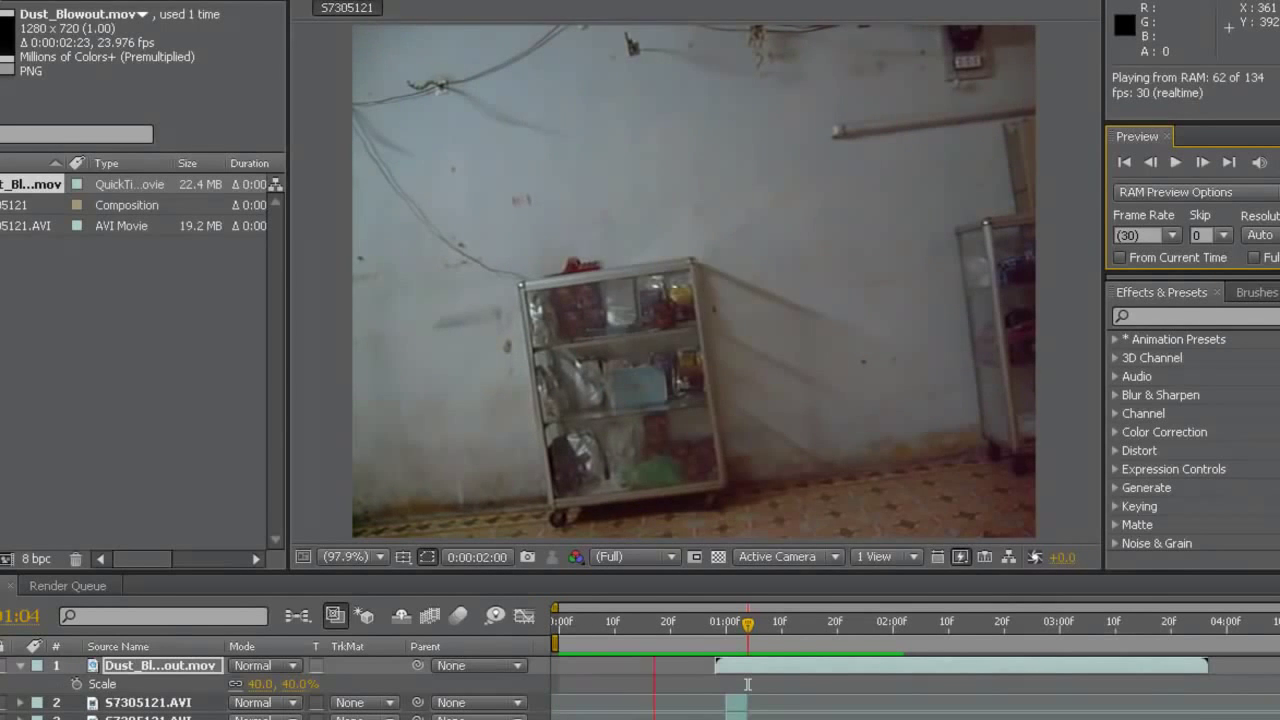
left_click(829, 669)
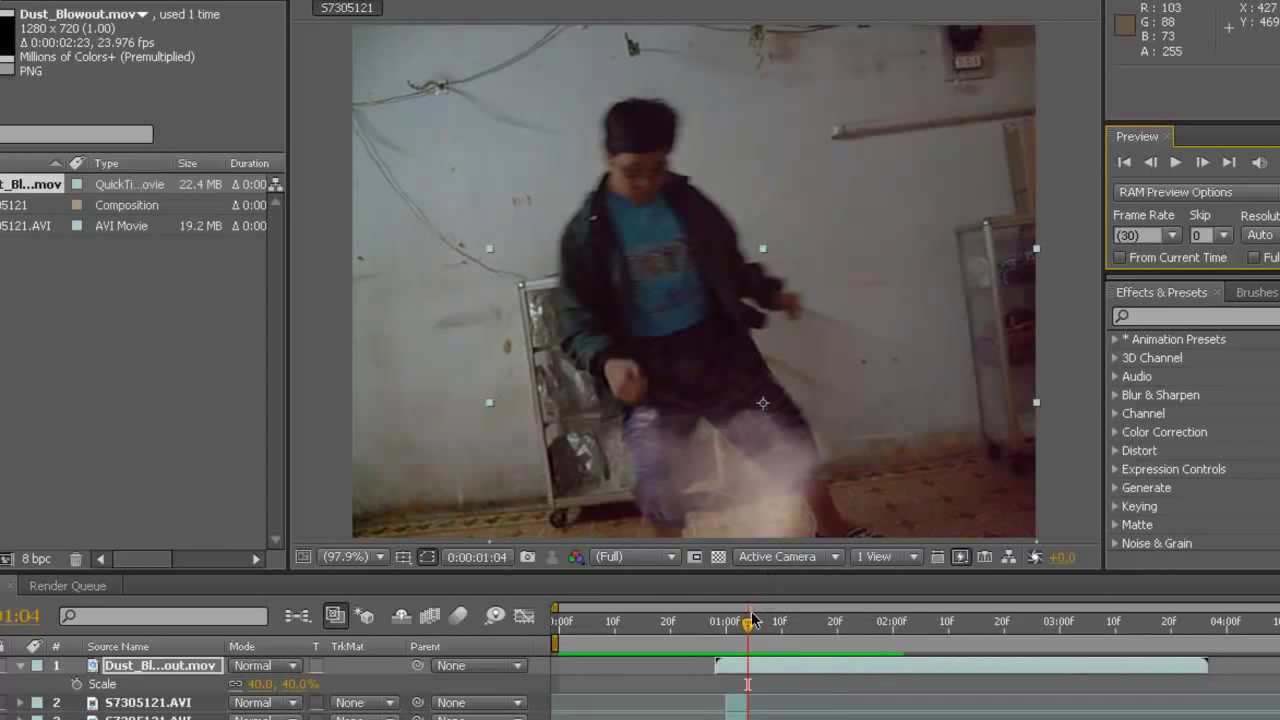
left_click_drag(752, 620, 725, 620)
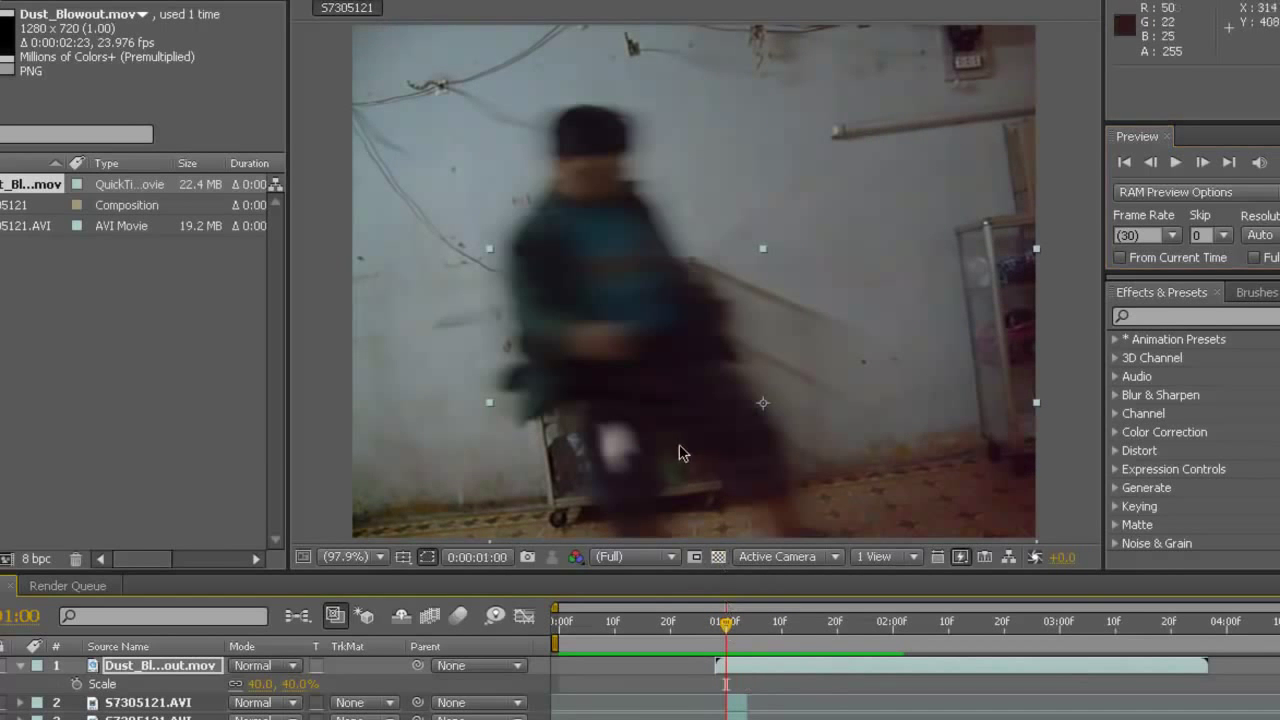
mouse_move(679, 446)
left_mouse_down()
mouse_move(815, 449)
mouse_move(774, 464)
left_mouse_up()
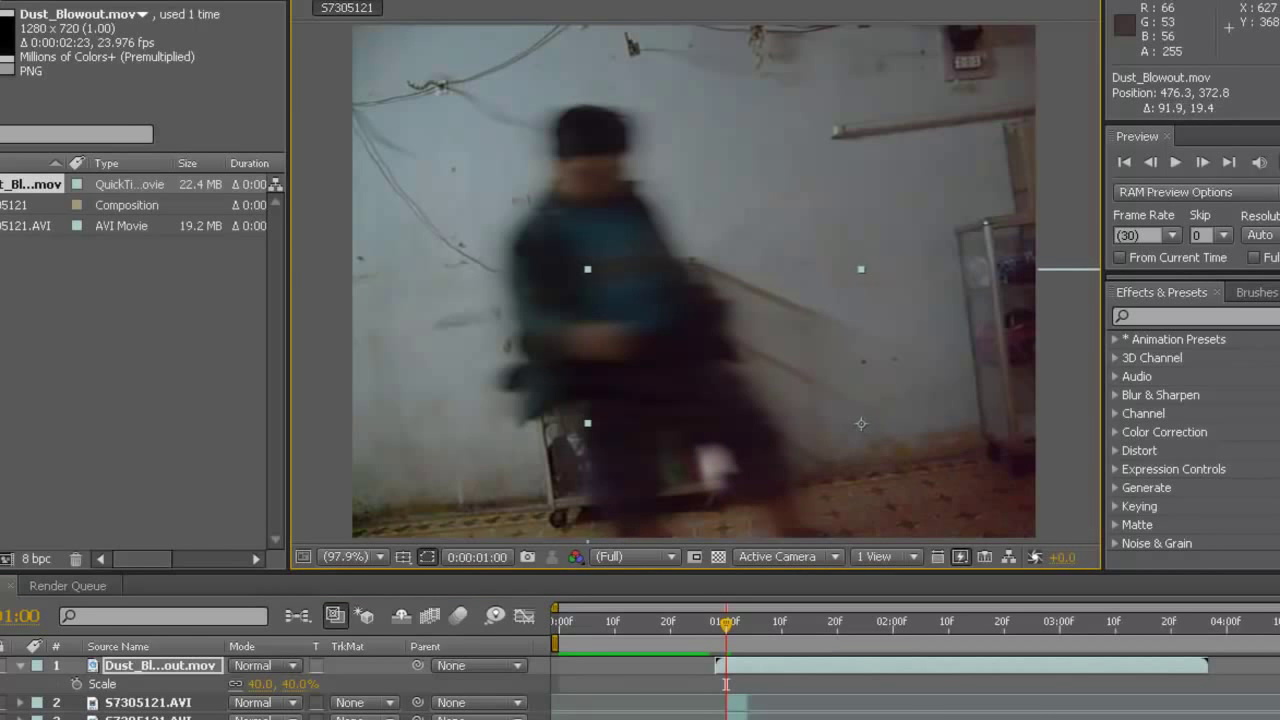
key("KP_0")
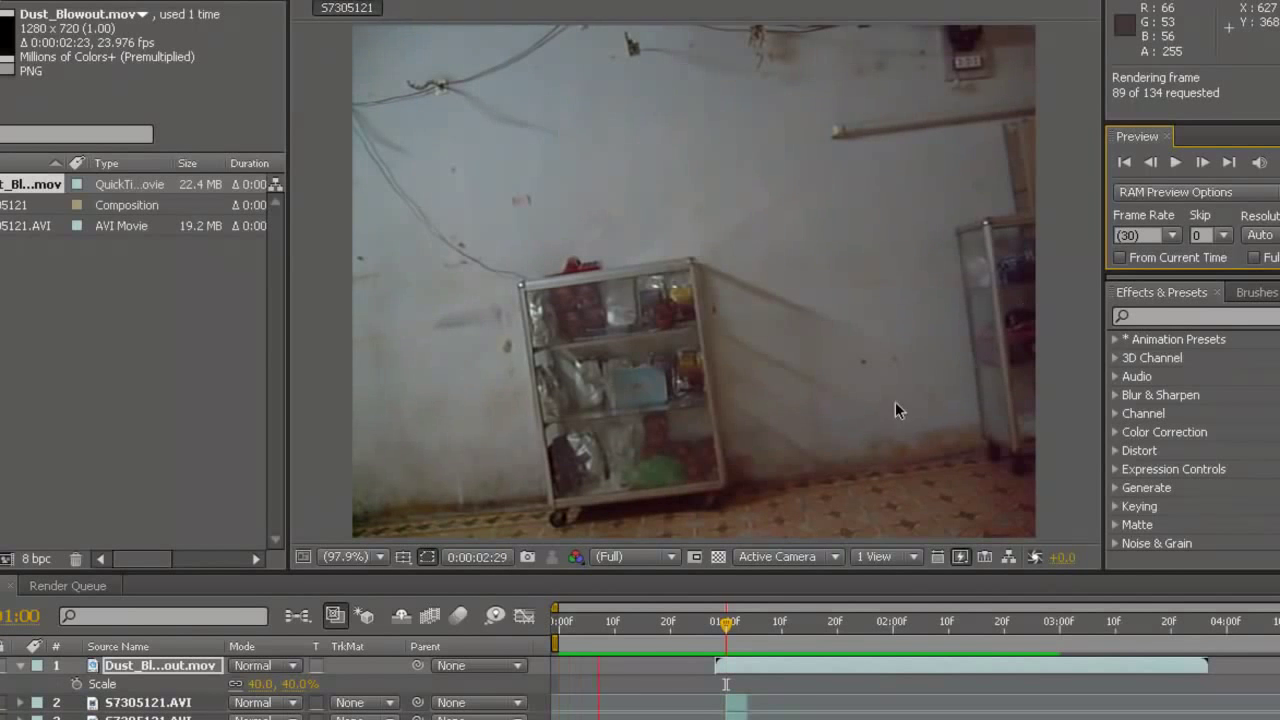
Rotate the dust layer about -22° at 0:00:01:04, nudge it up-left, and preview.
left_click_drag(726, 628, 745, 630)
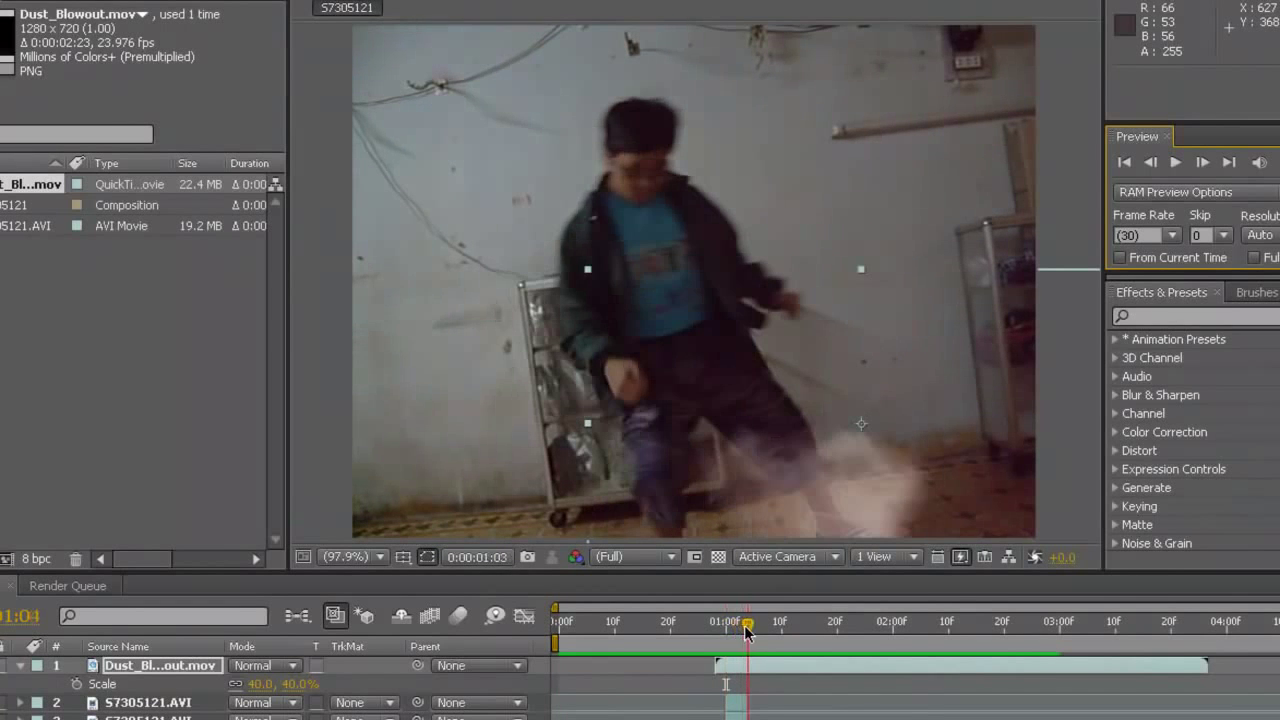
key("w")
mouse_move(830, 486)
left_mouse_down()
mouse_move(882, 456)
mouse_move(846, 474)
left_mouse_up()
key("v")
left_click_drag(748, 624, 770, 626)
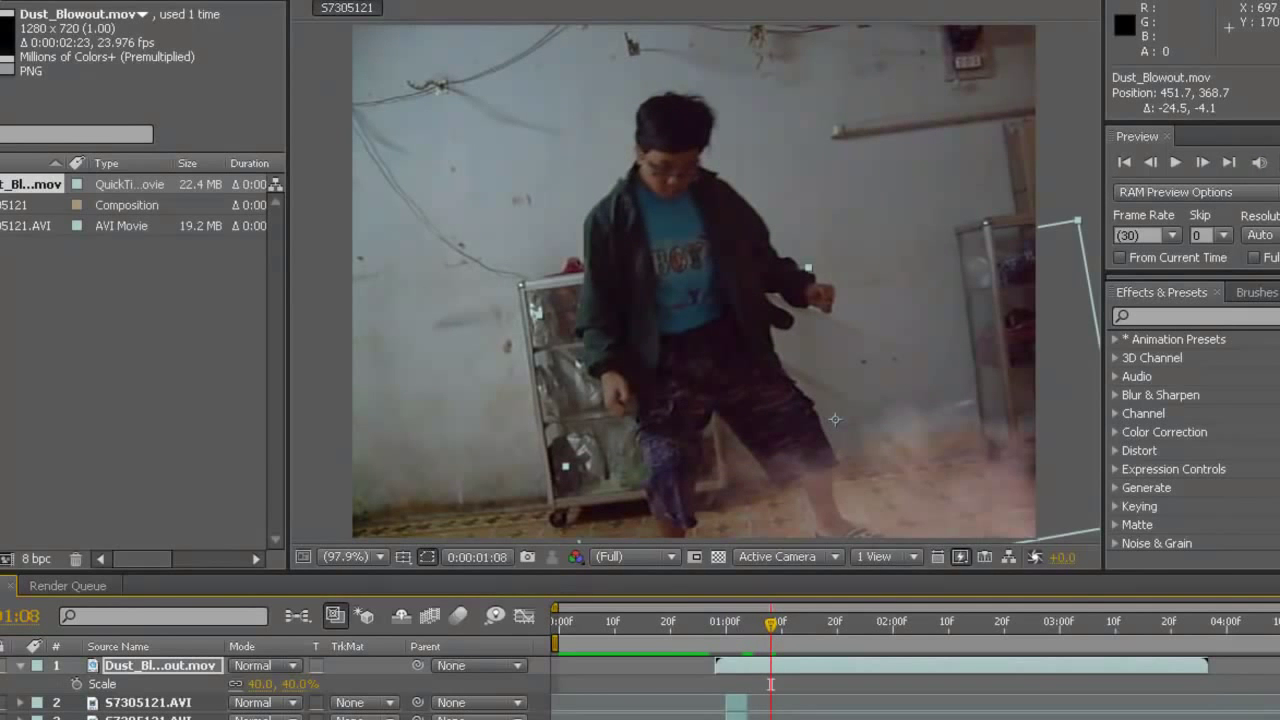
key("KP_0")
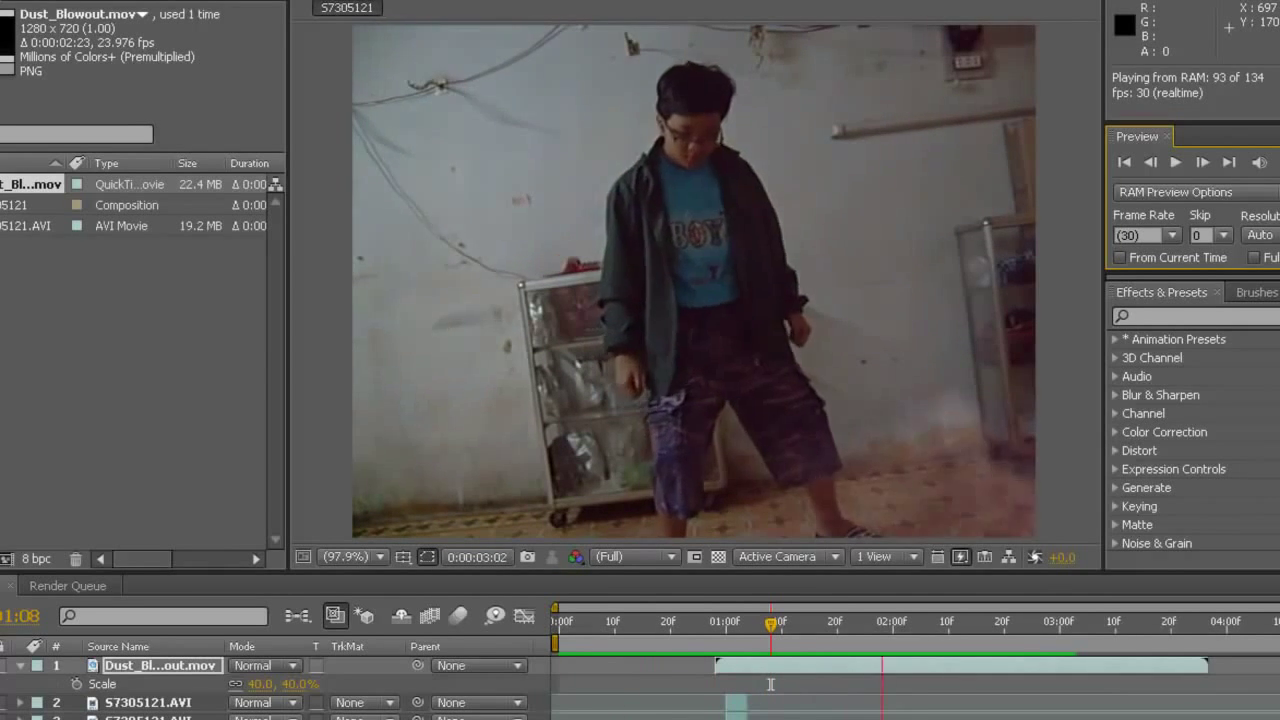
key("space")
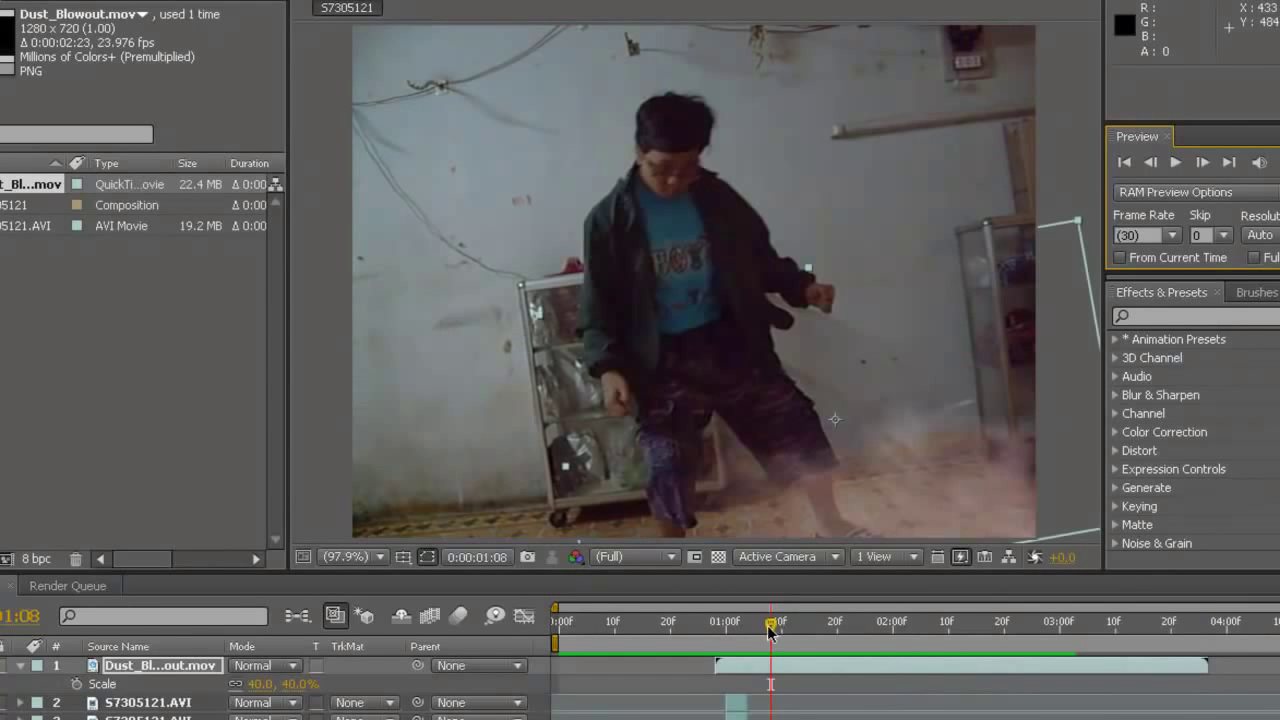
left_click_drag(770, 628, 759, 625)
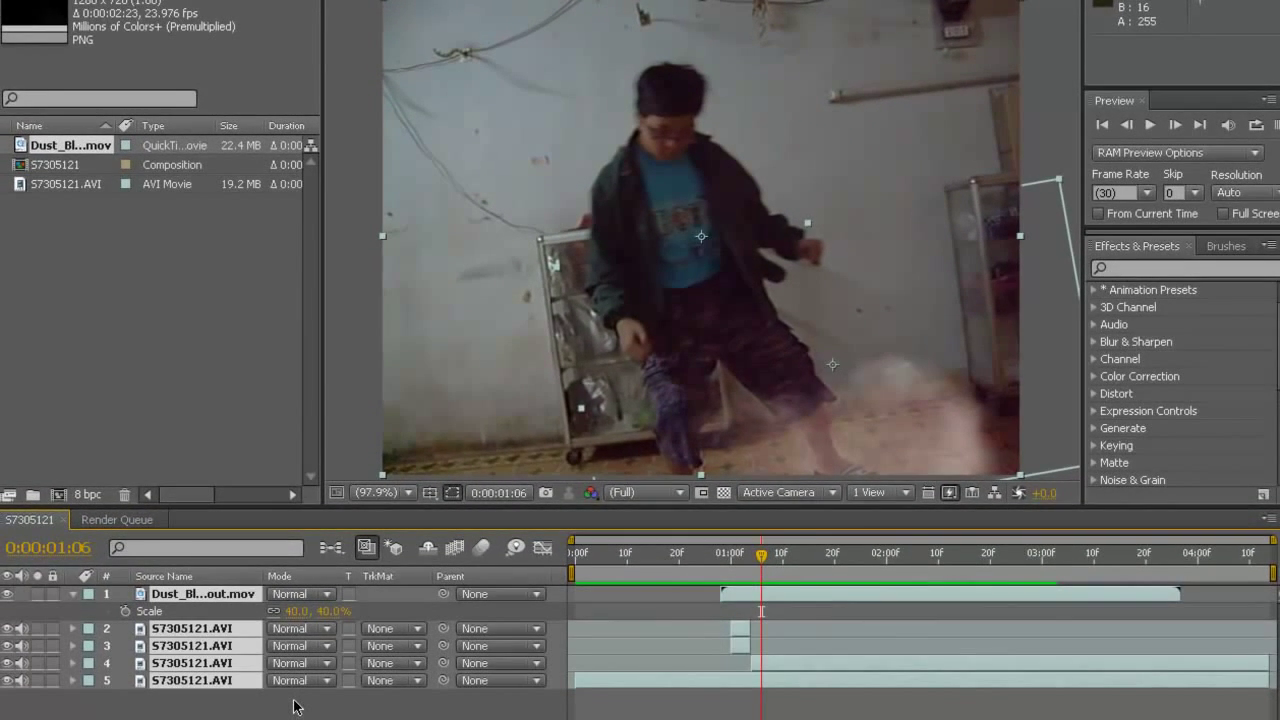
Pre-compose the dancer and dust layers into a new composition named Jumper.
key("ctrl+shift+c")
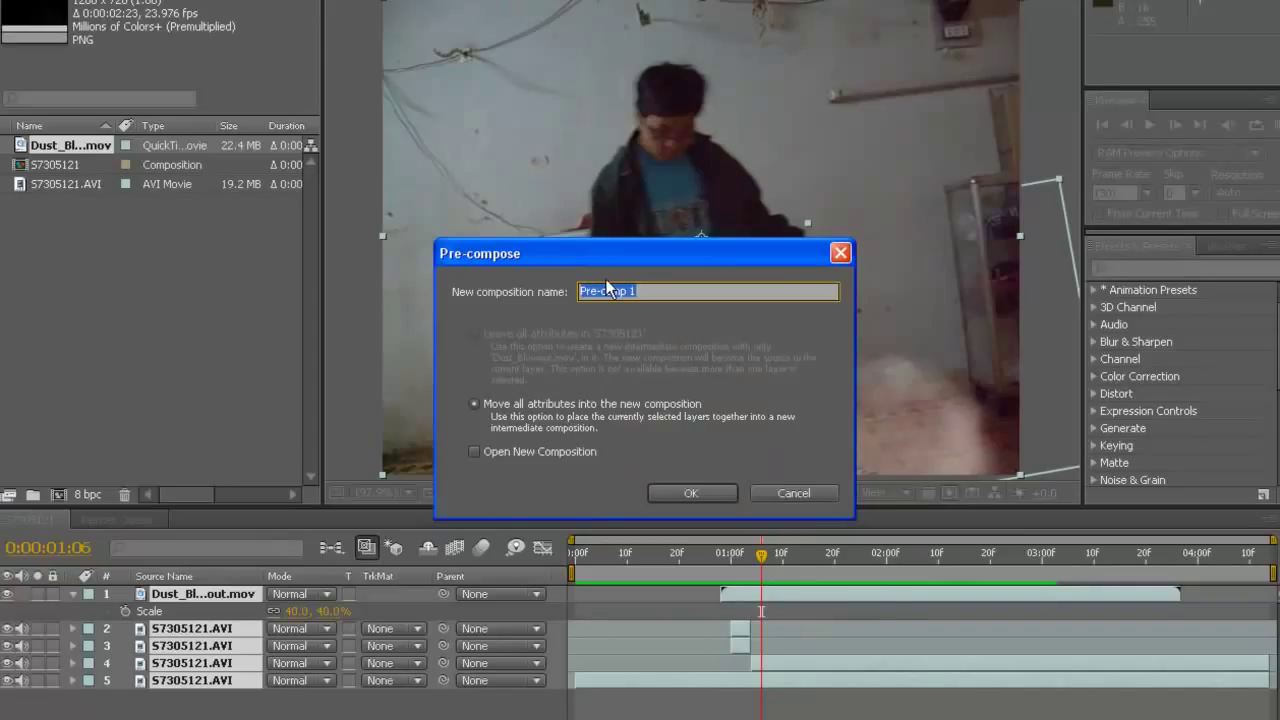
type("Jumper")
left_click(674, 495)
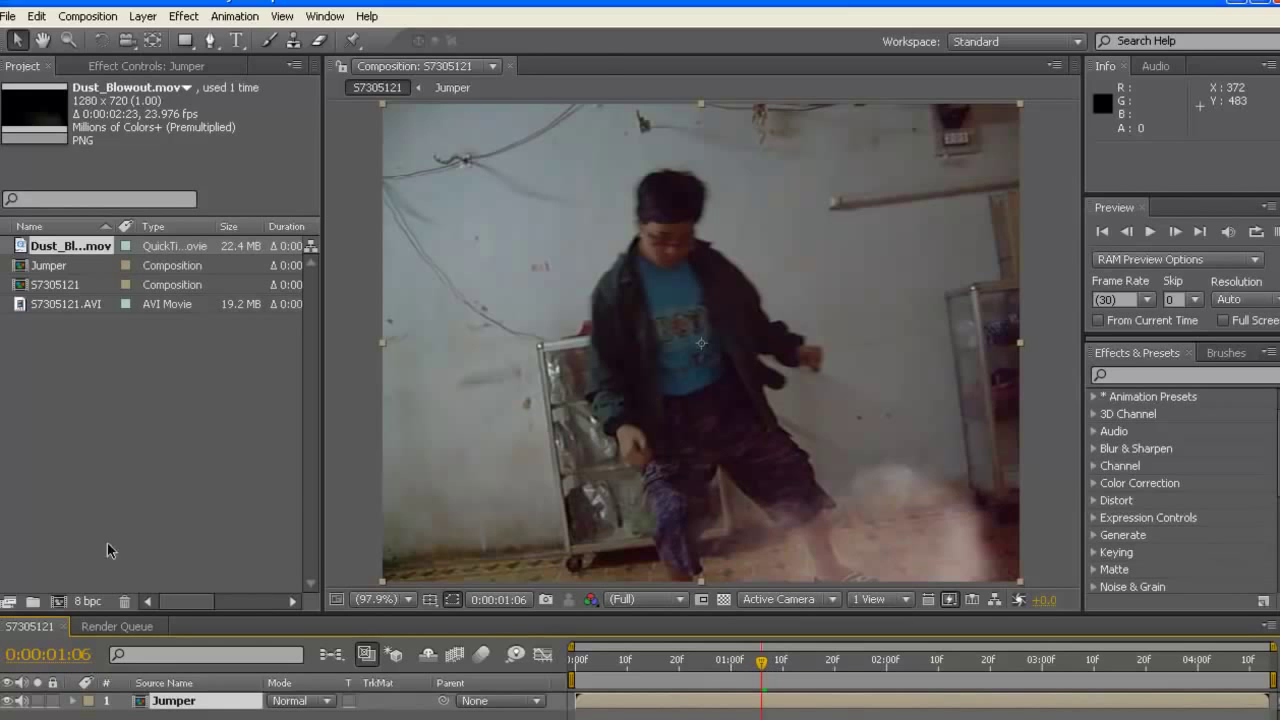
Show the Wiggler panel and set Jumper Position keyframes at 1:00 and 1:04.
left_click(325, 16)
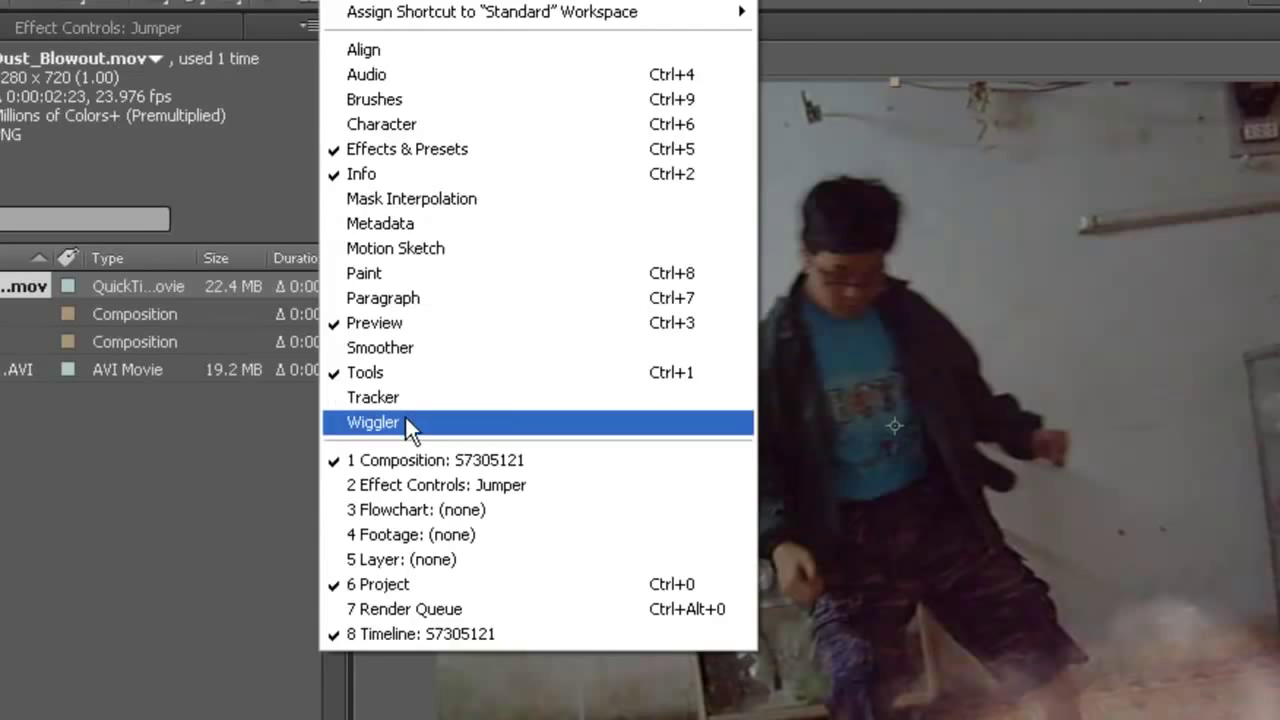
left_click(407, 415)
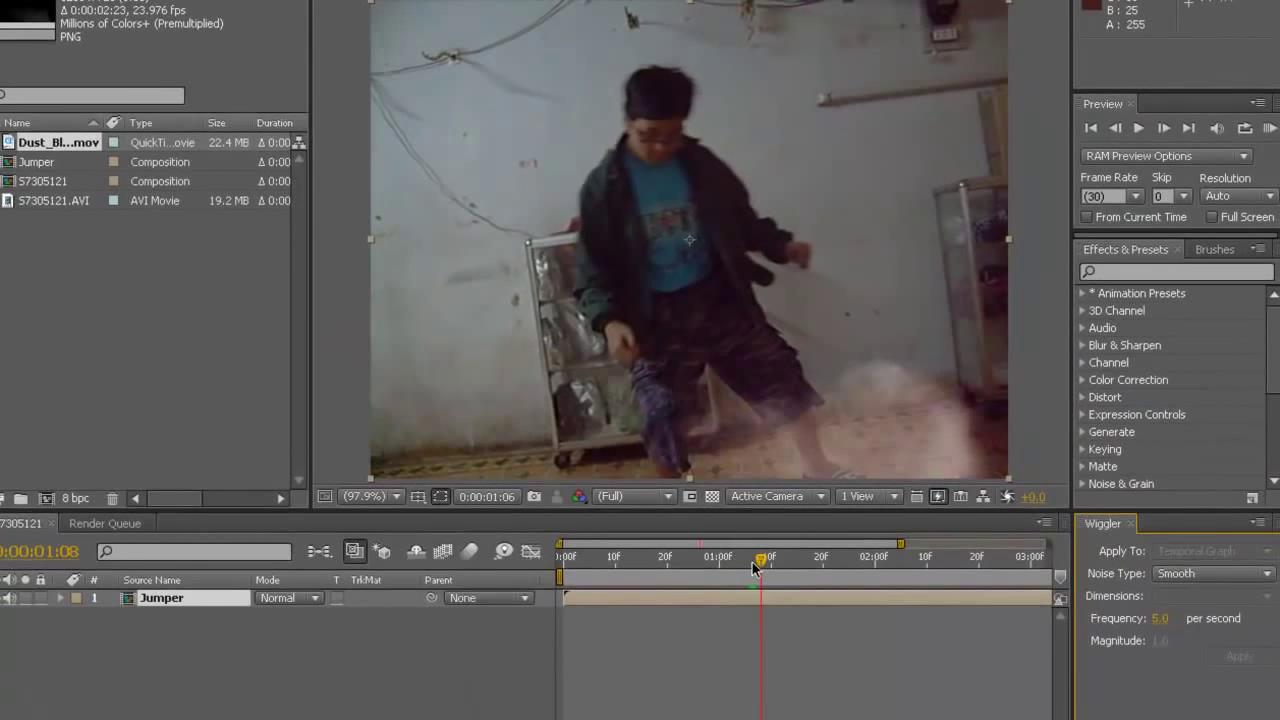
left_click_drag(760, 560, 715, 567)
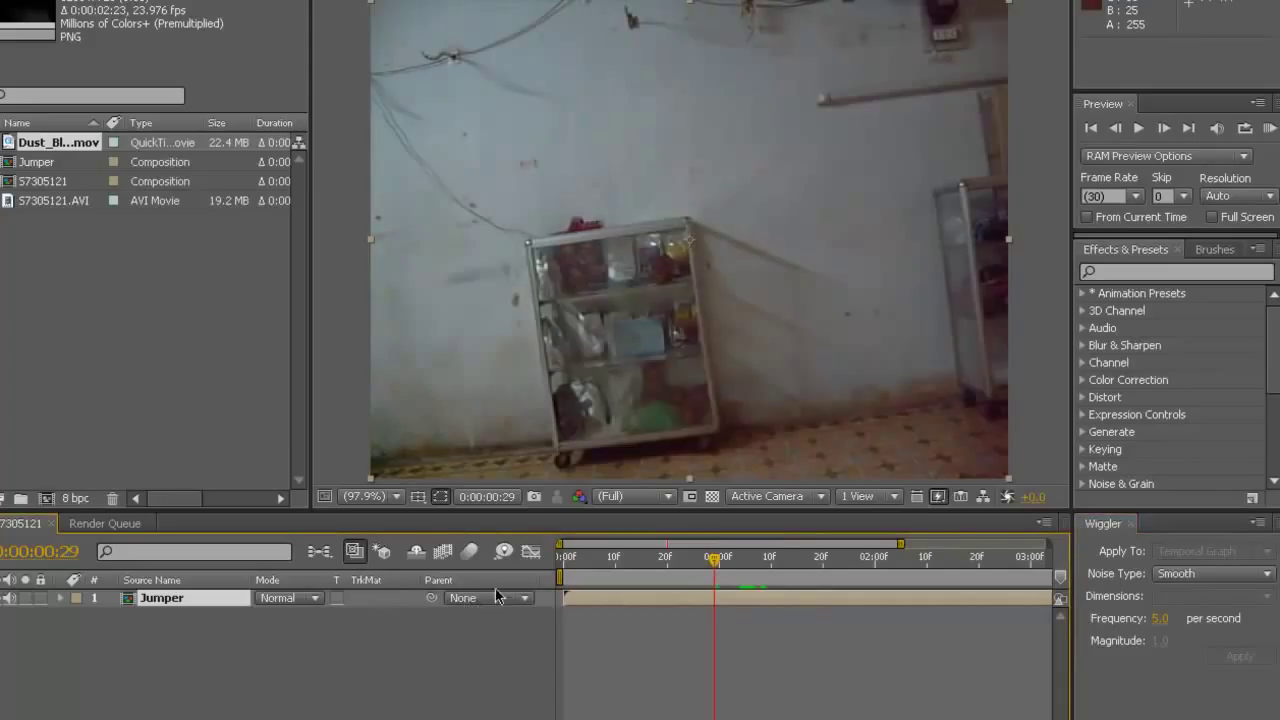
left_click_drag(716, 565, 721, 565)
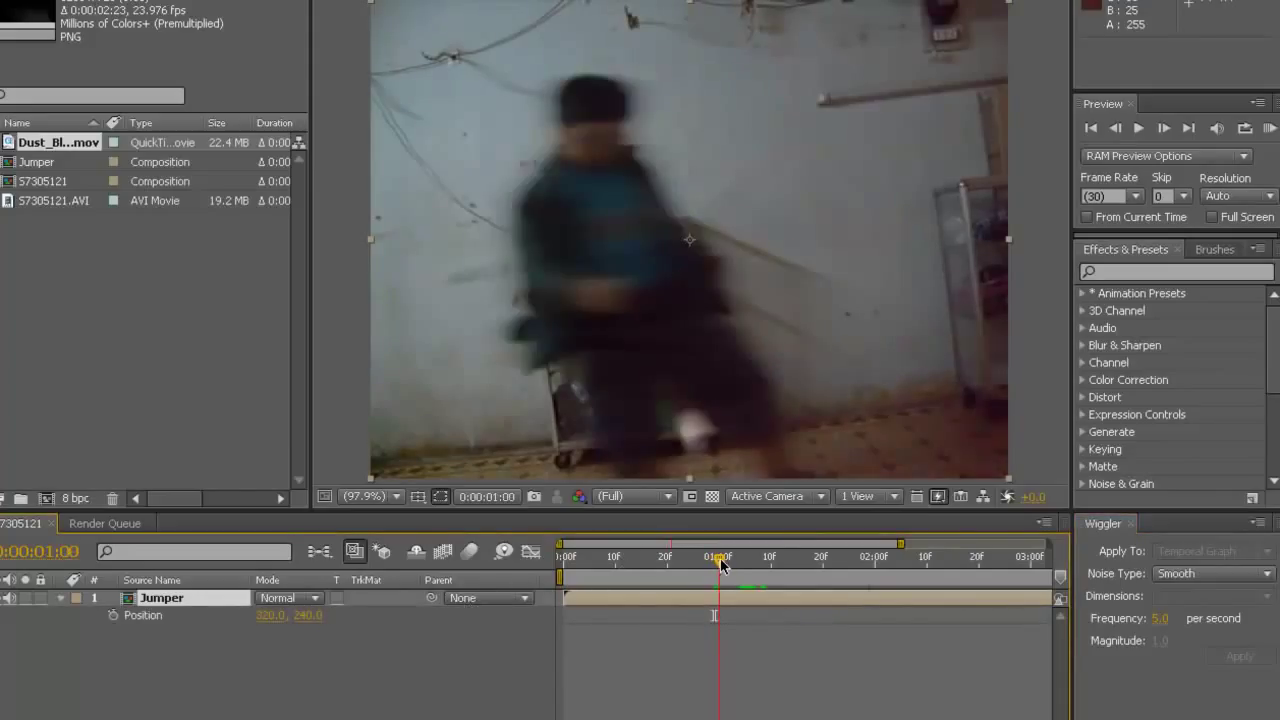
left_click(113, 615)
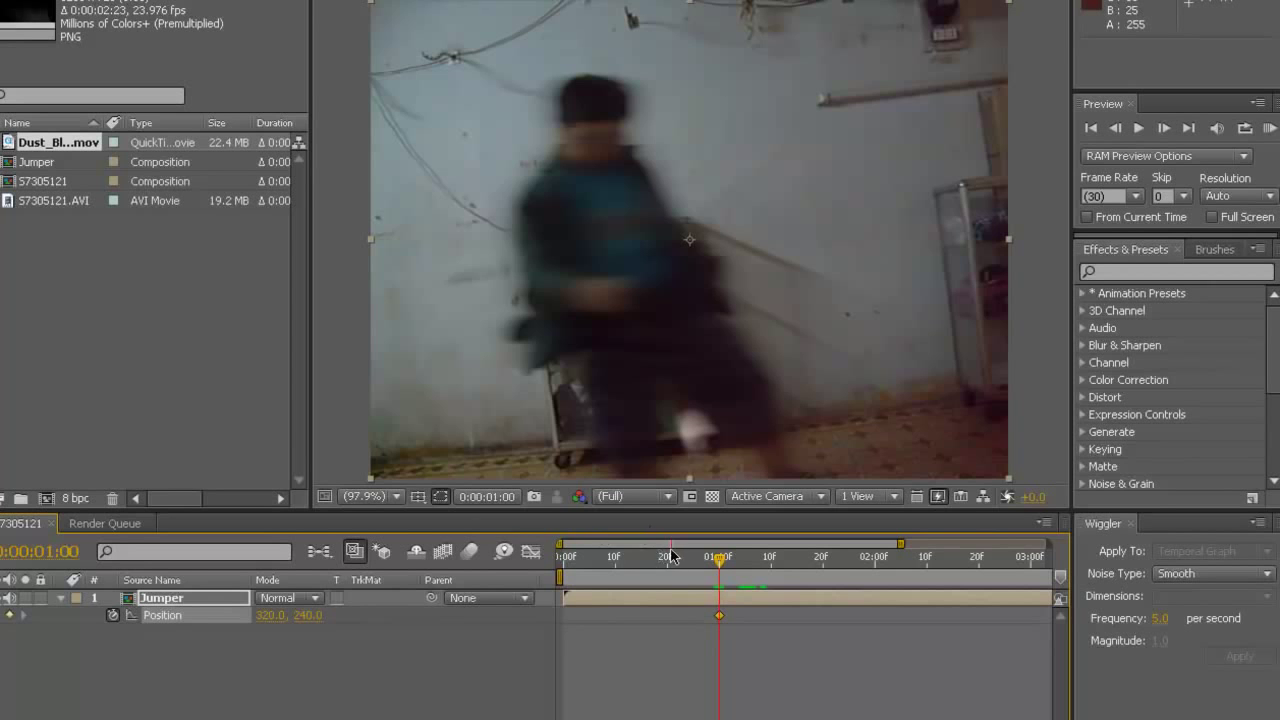
left_click_drag(717, 562, 744, 564)
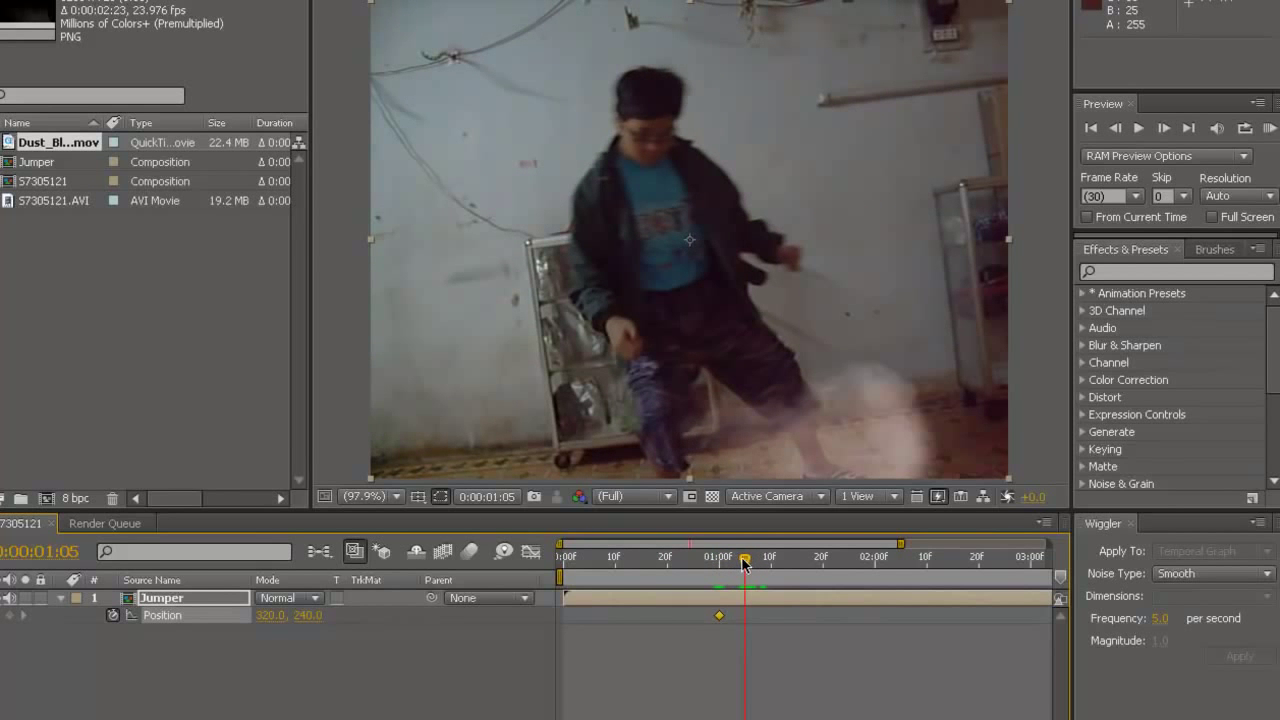
left_click(10, 617)
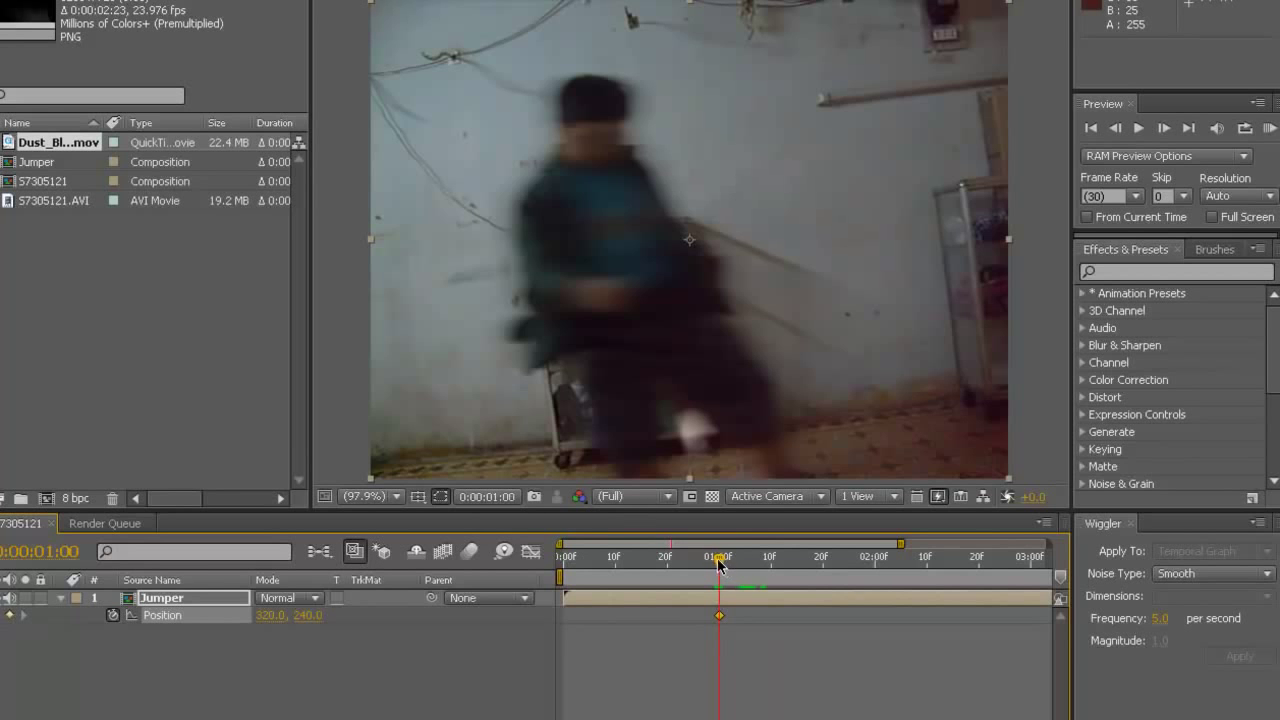
left_click_drag(719, 566, 740, 564)
left_click(10, 617)
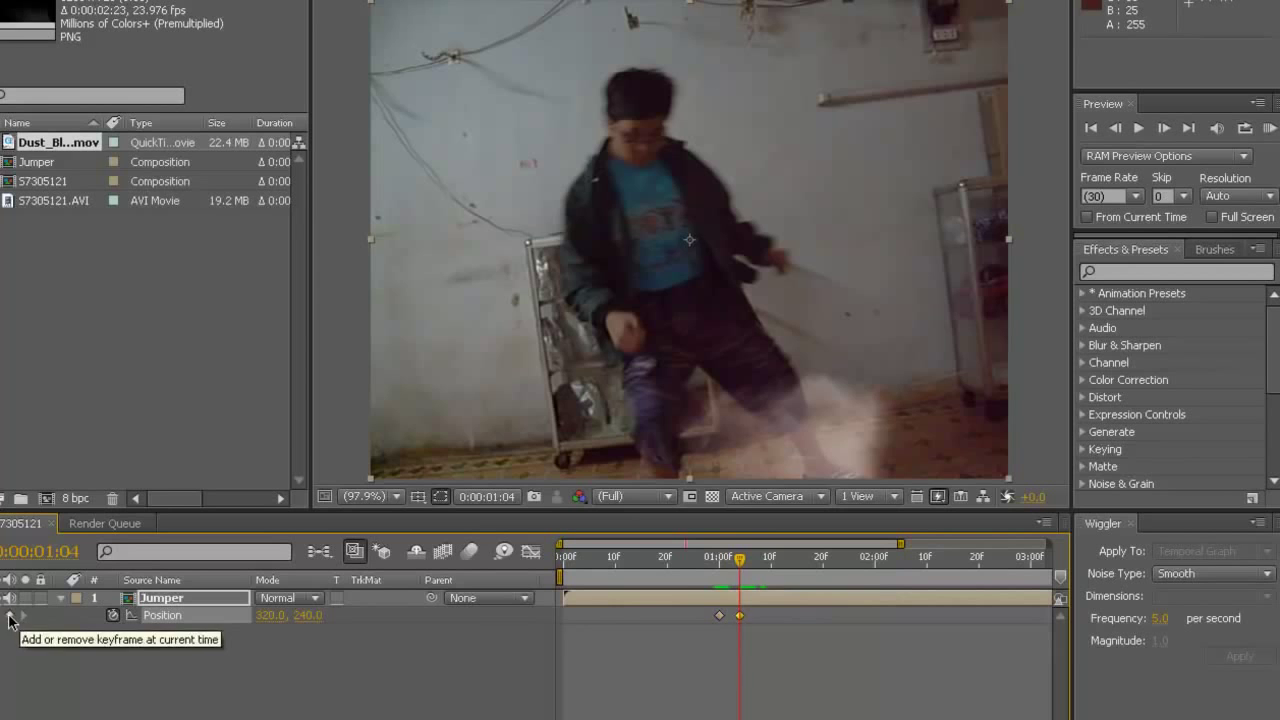
Wiggle the two Position keyframes with Frequency 20 and Magnitude 12.
left_click(719, 615, "shift")
left_click(1168, 617)
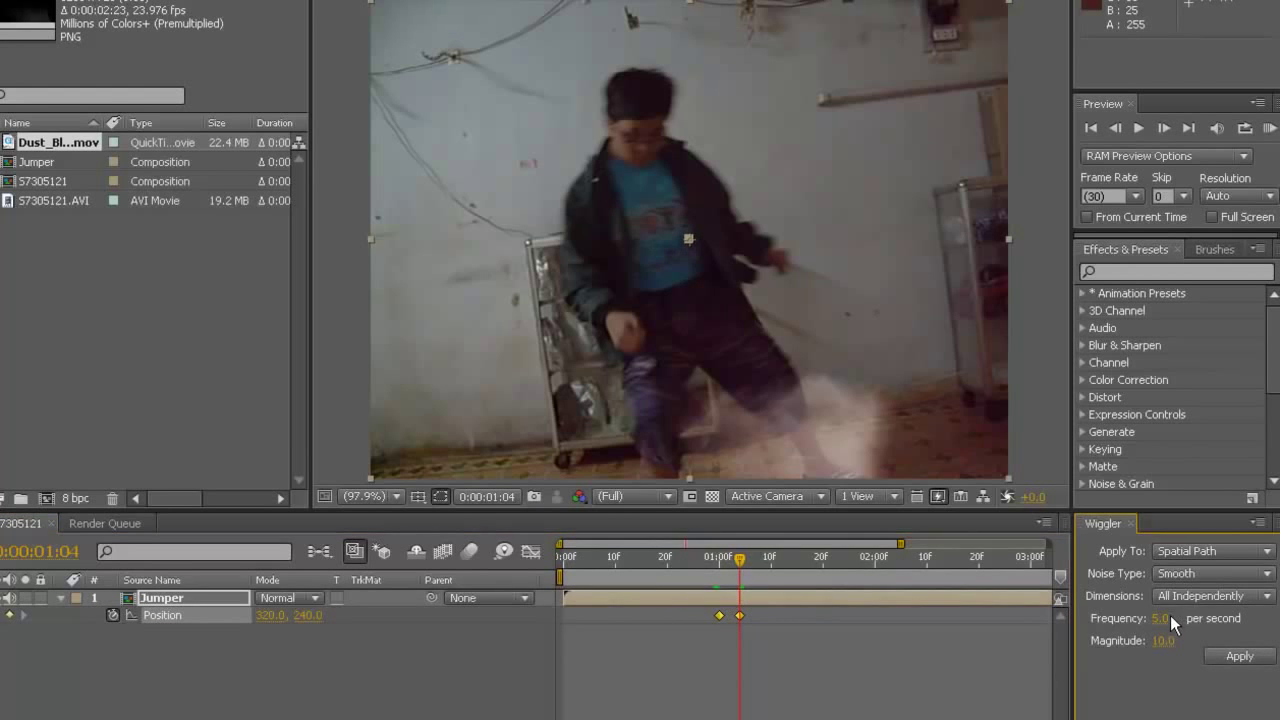
type("15")
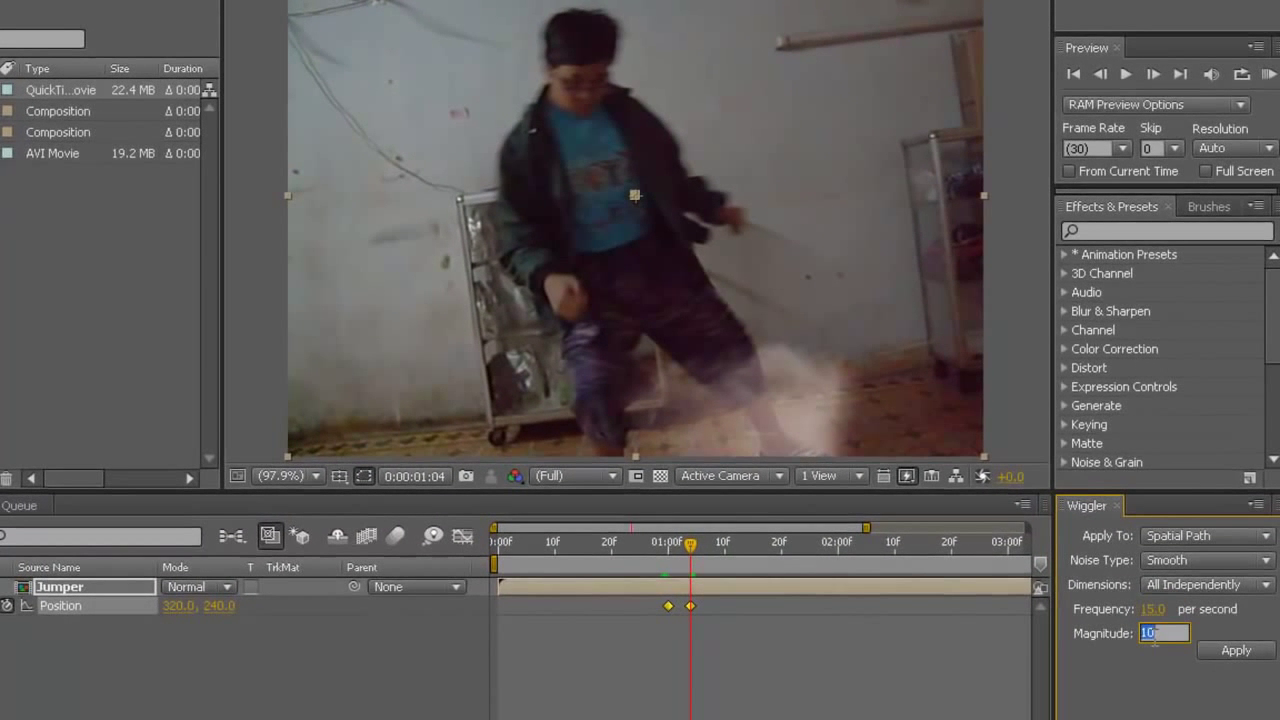
type("12.")
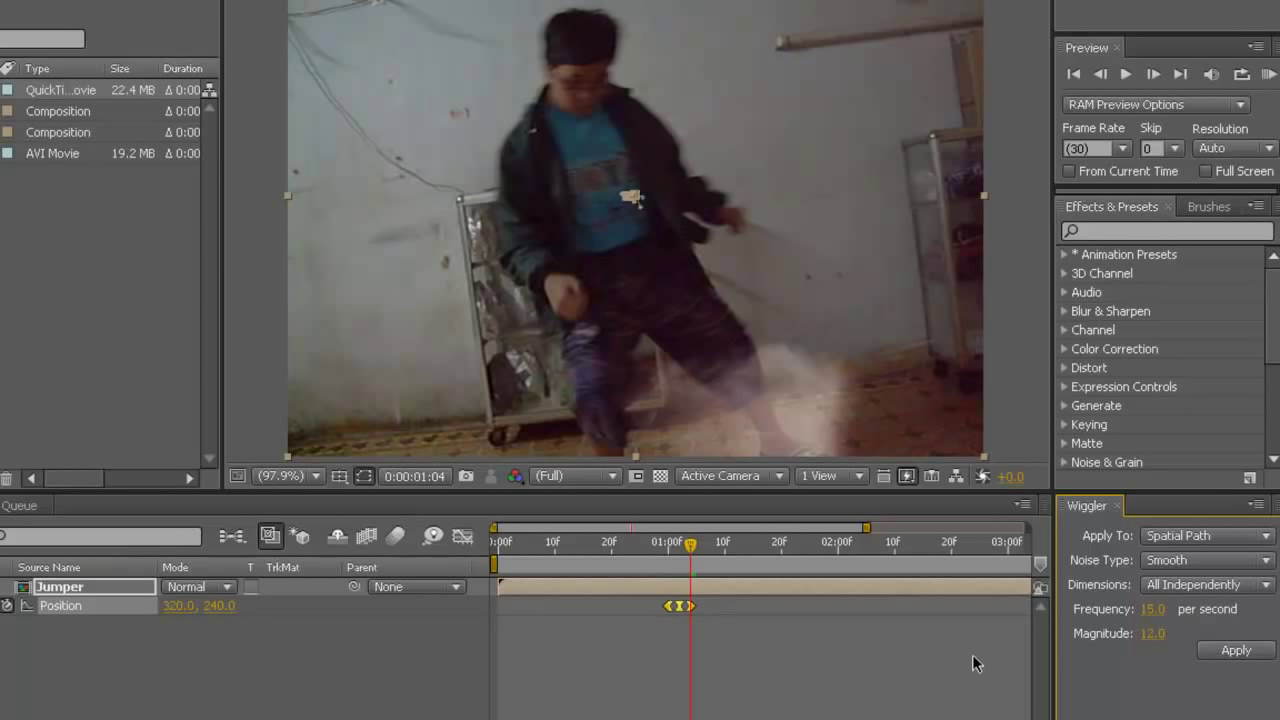
left_click_drag(697, 566, 689, 552)
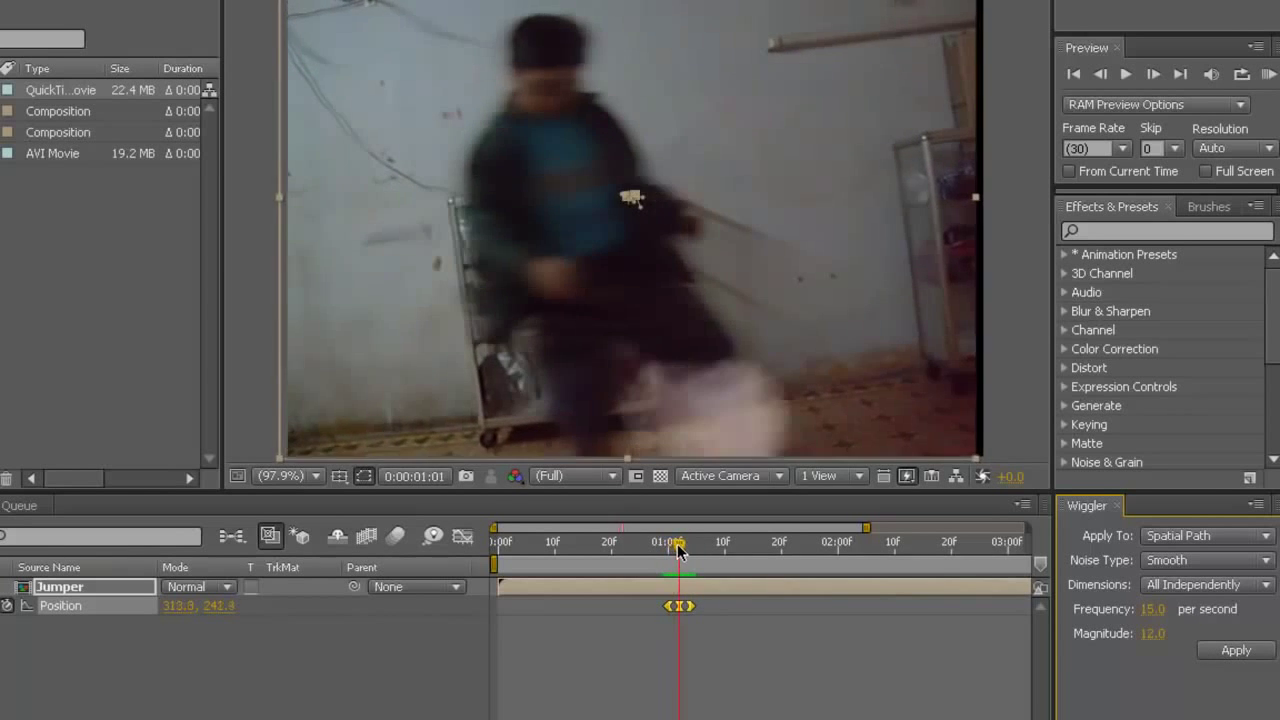
left_click(689, 552)
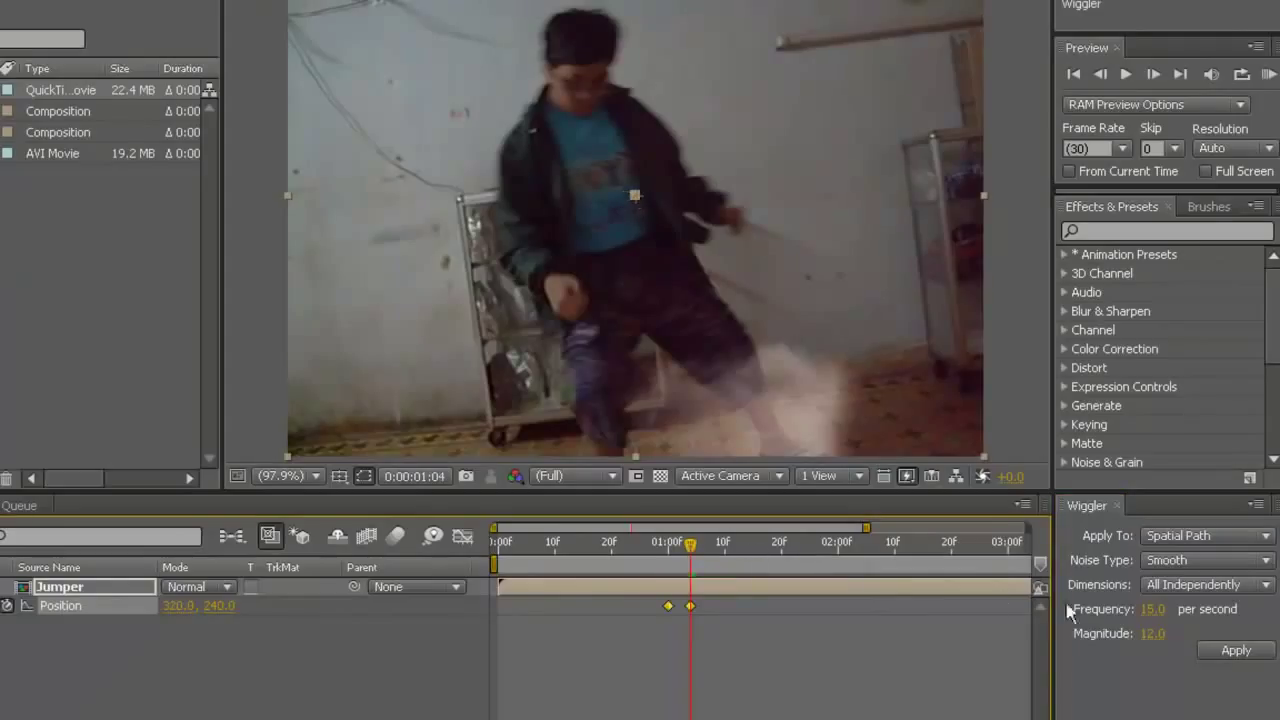
left_click(1148, 610)
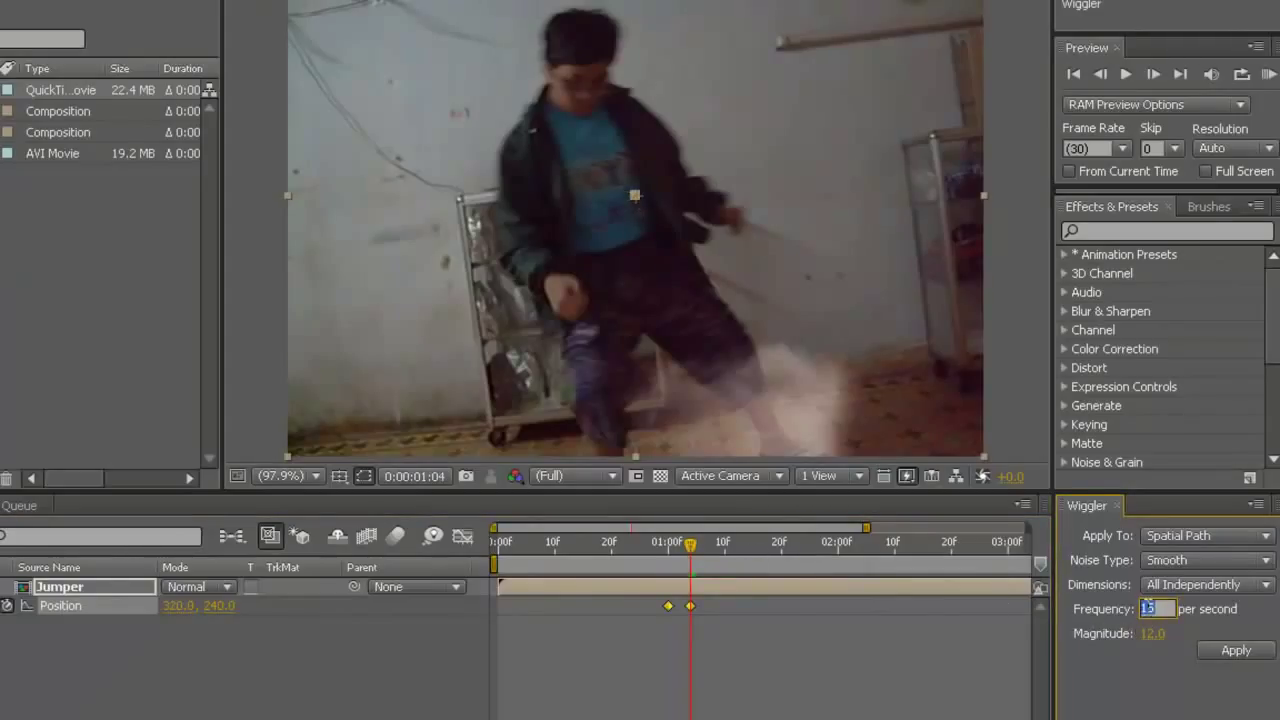
type("20")
left_click(1229, 645)
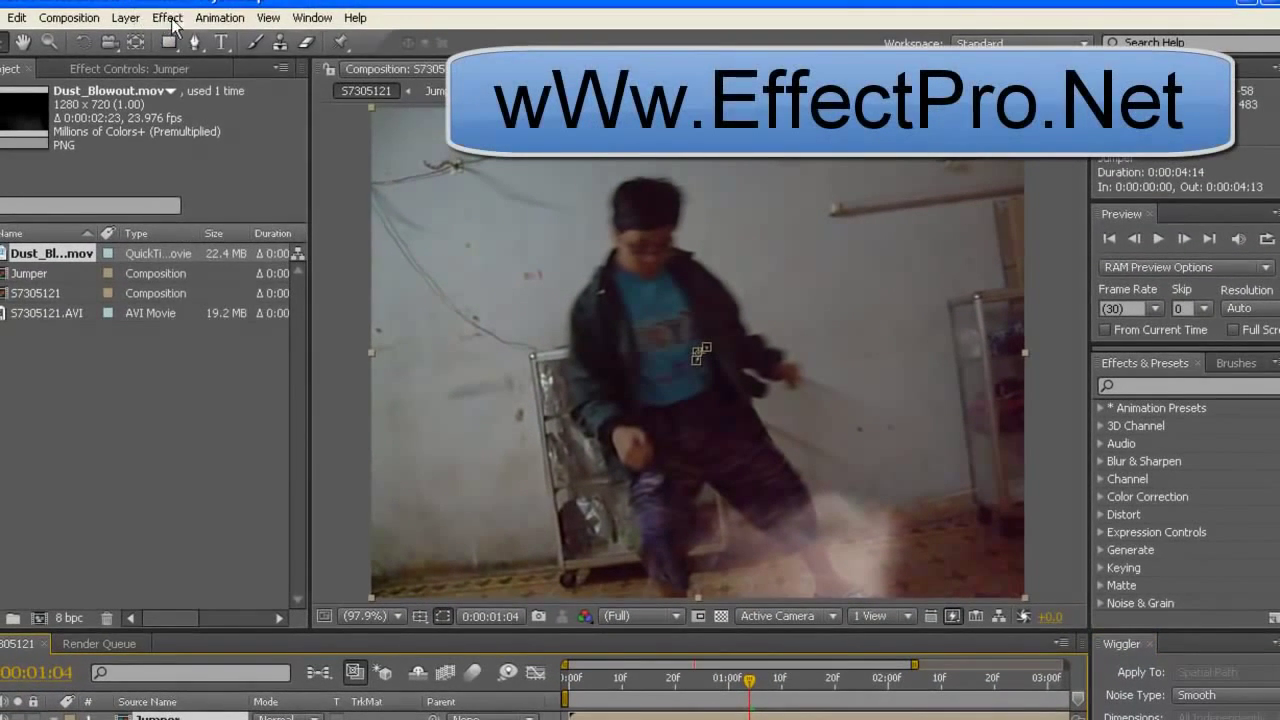
left_click(172, 20)
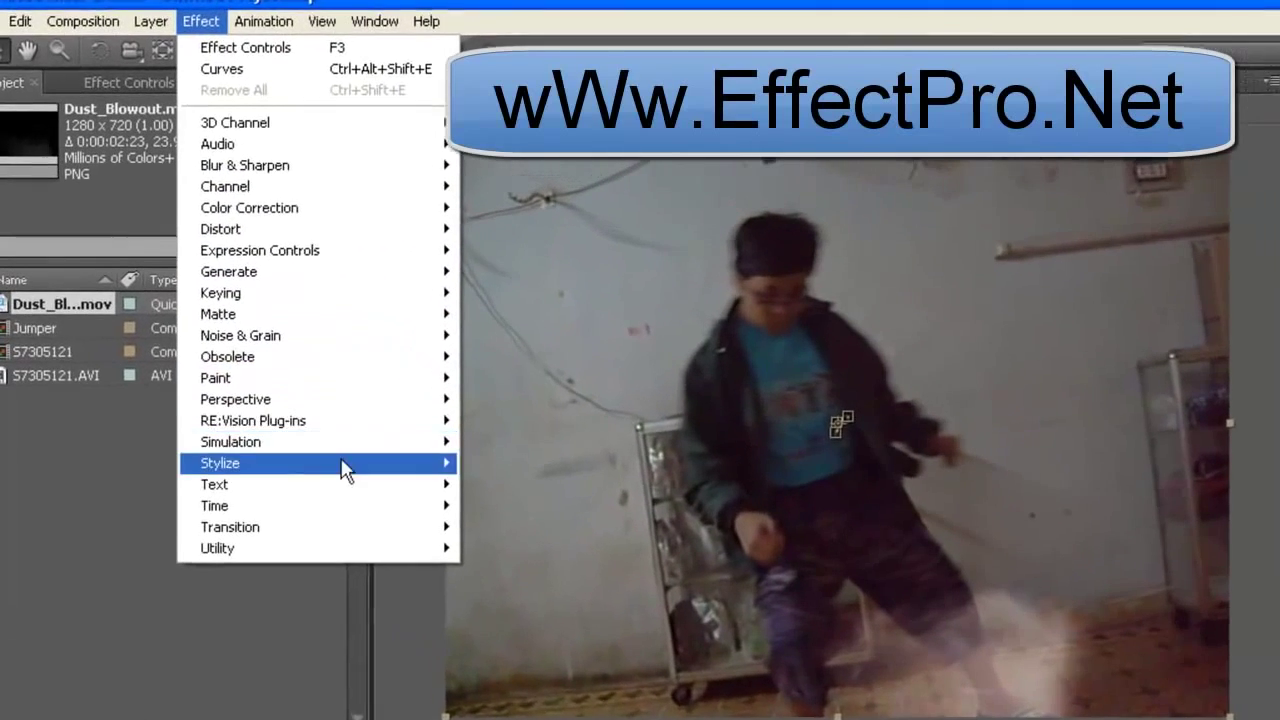
Enable Motion Tile's Mirror Edges, set Output Width and Height to 200, and RAM preview.
mouse_move(391, 475)
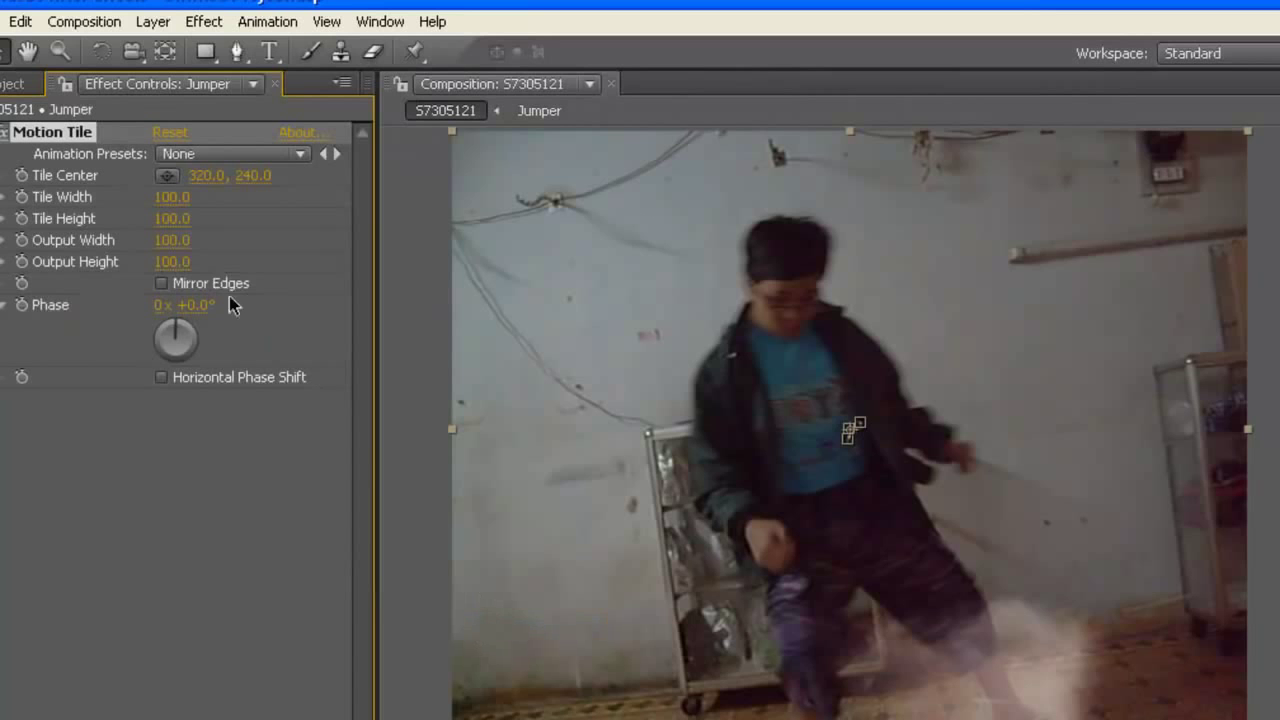
left_click(160, 283)
left_click(172, 240)
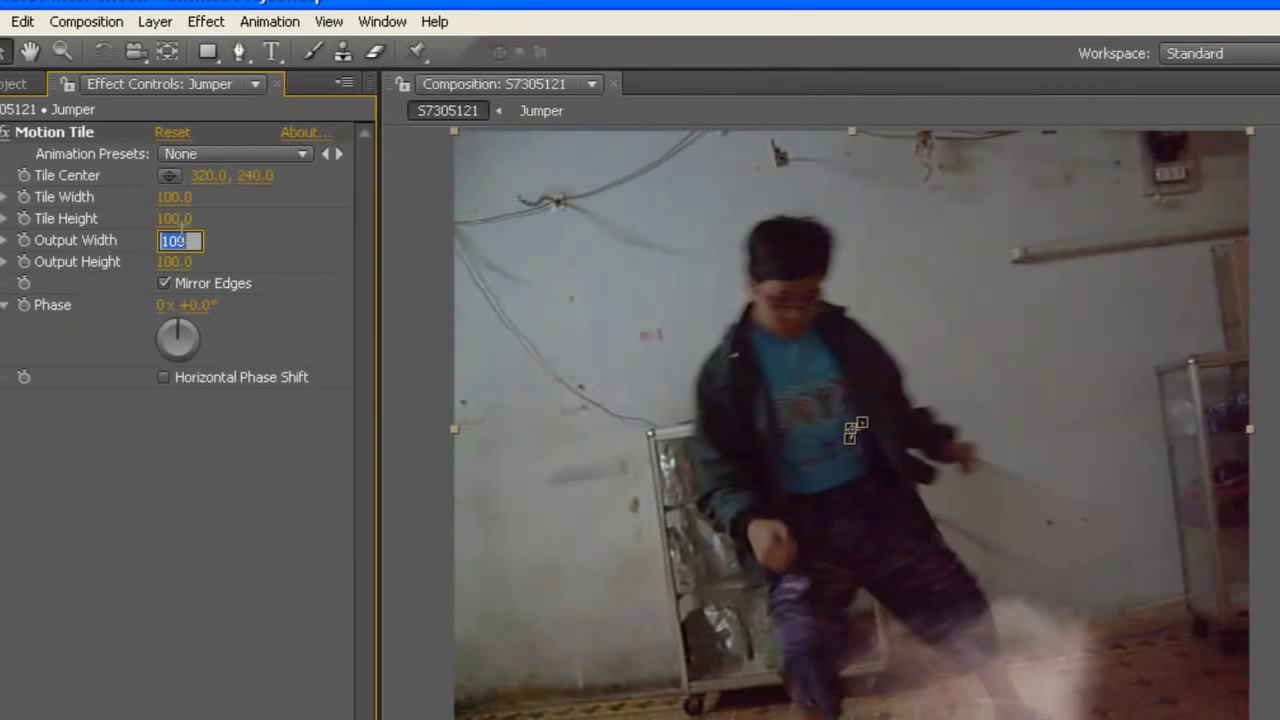
type("200")
key("Tab")
type("200")
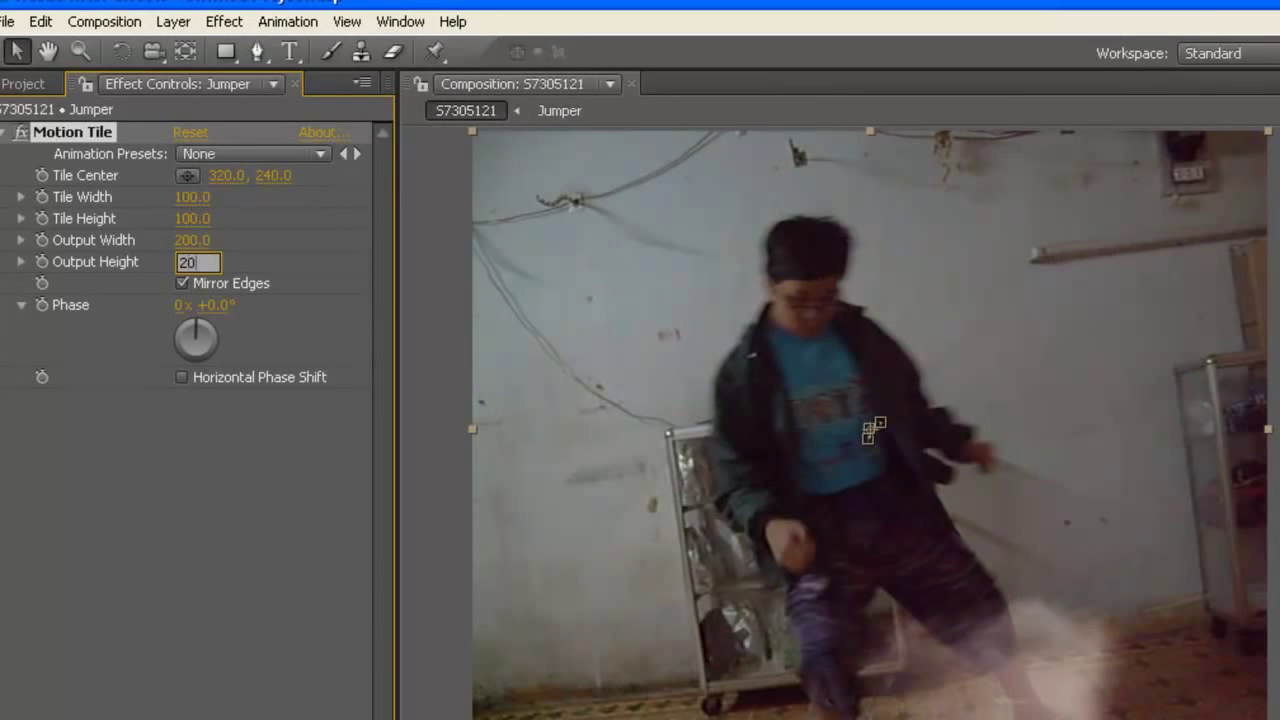
key("Return")
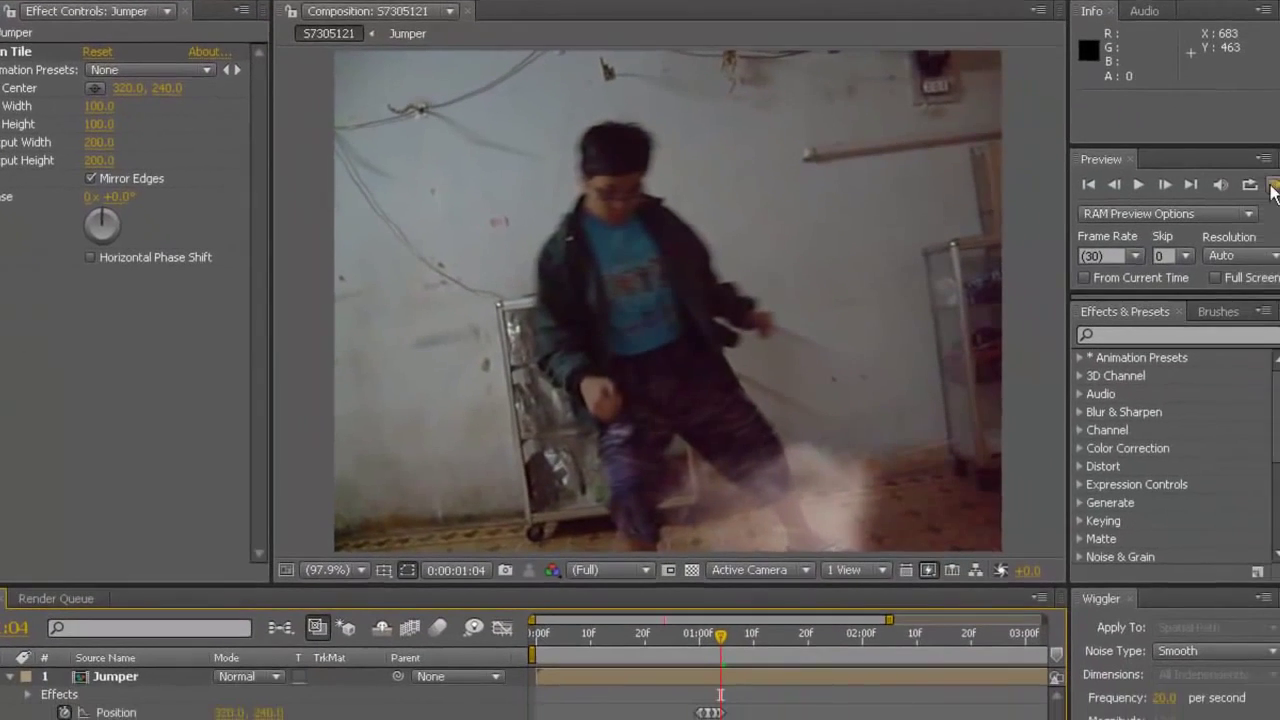
left_click(1267, 183)
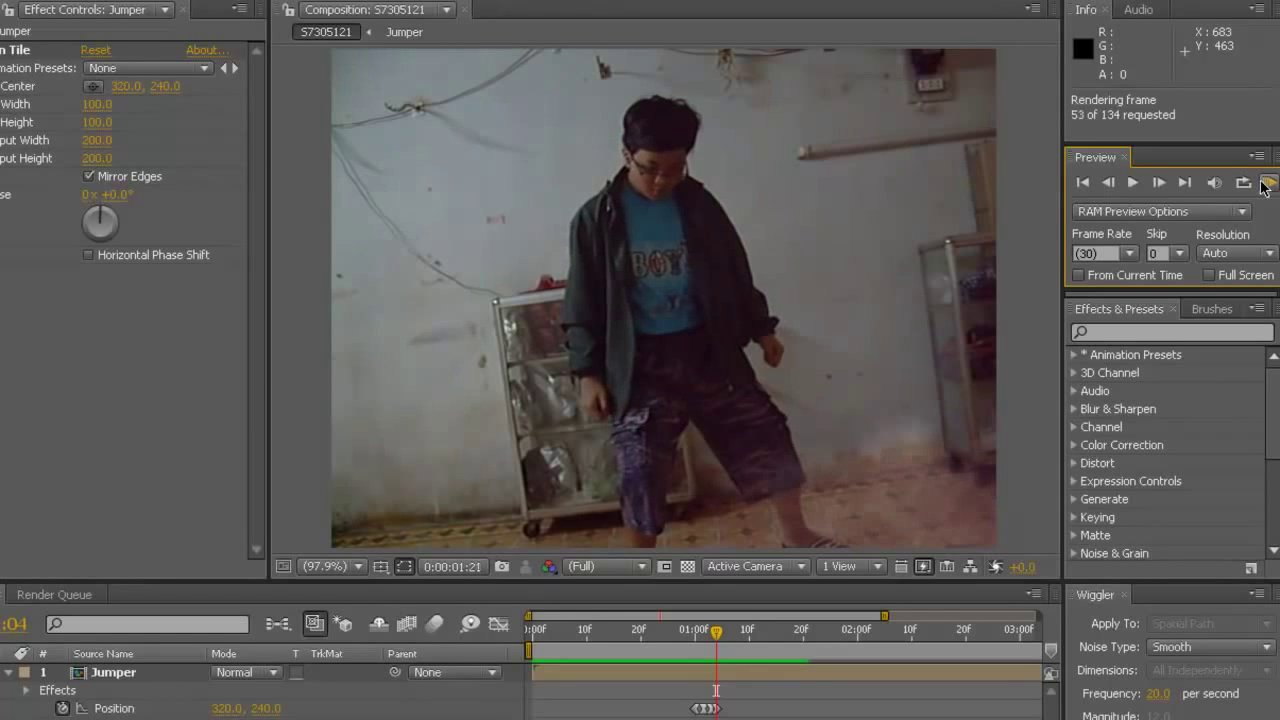
left_click(1265, 186)
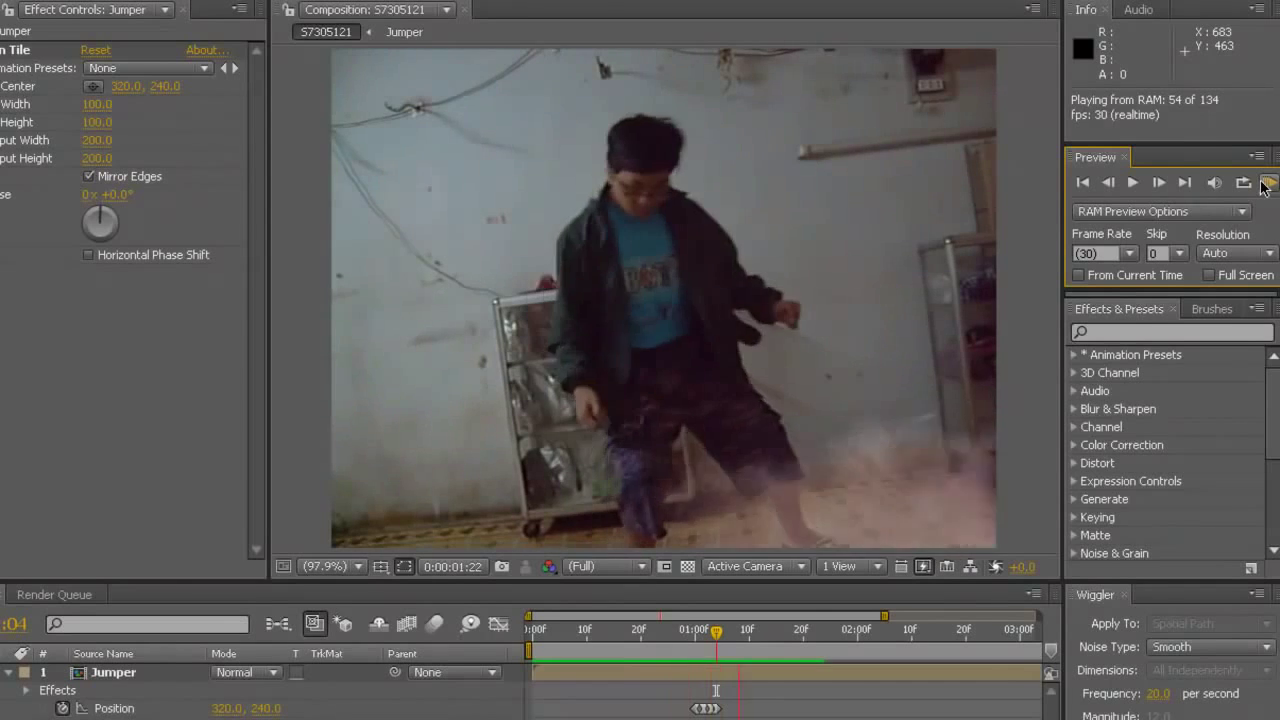
left_click(1265, 186)
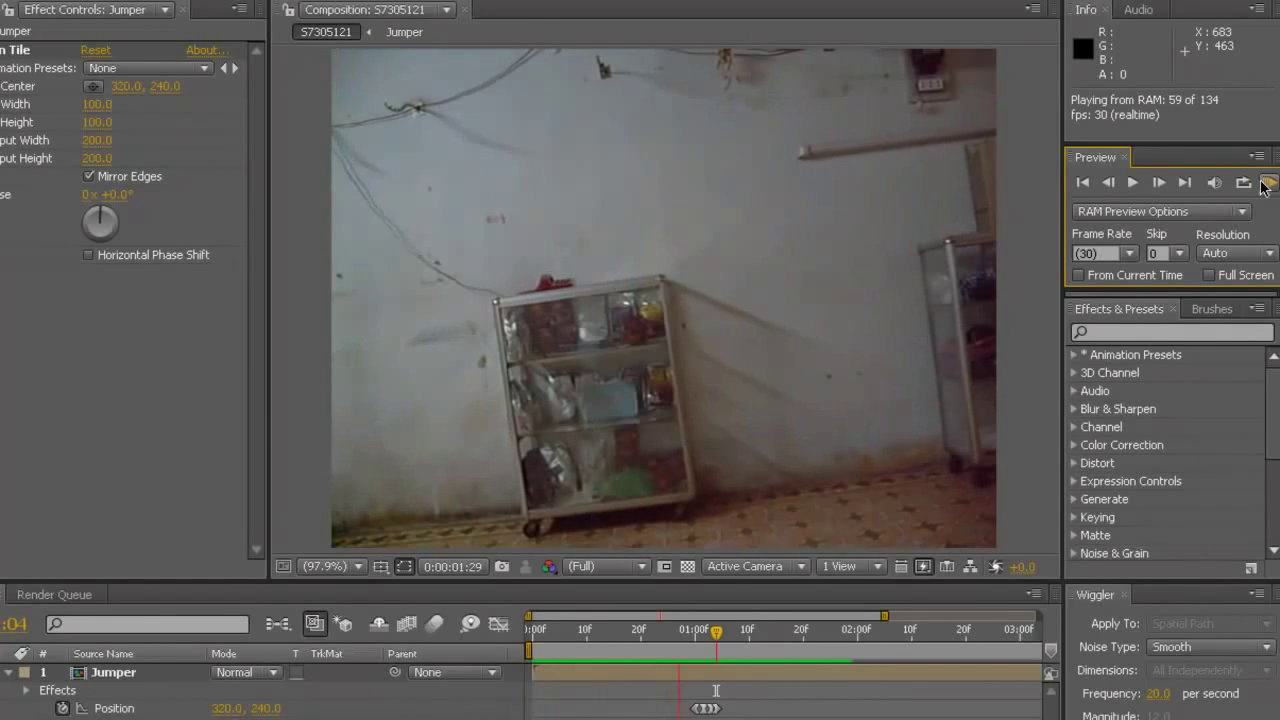
left_click(1265, 186)
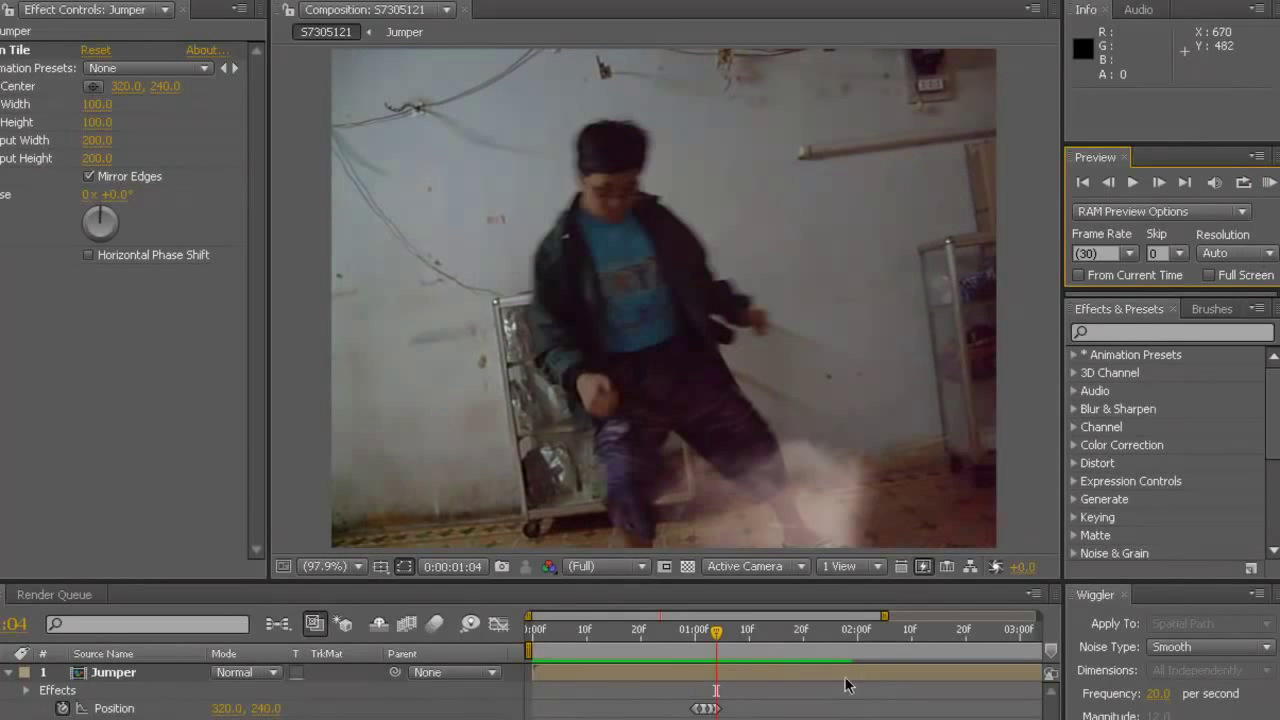
left_click_drag(727, 636, 693, 643)
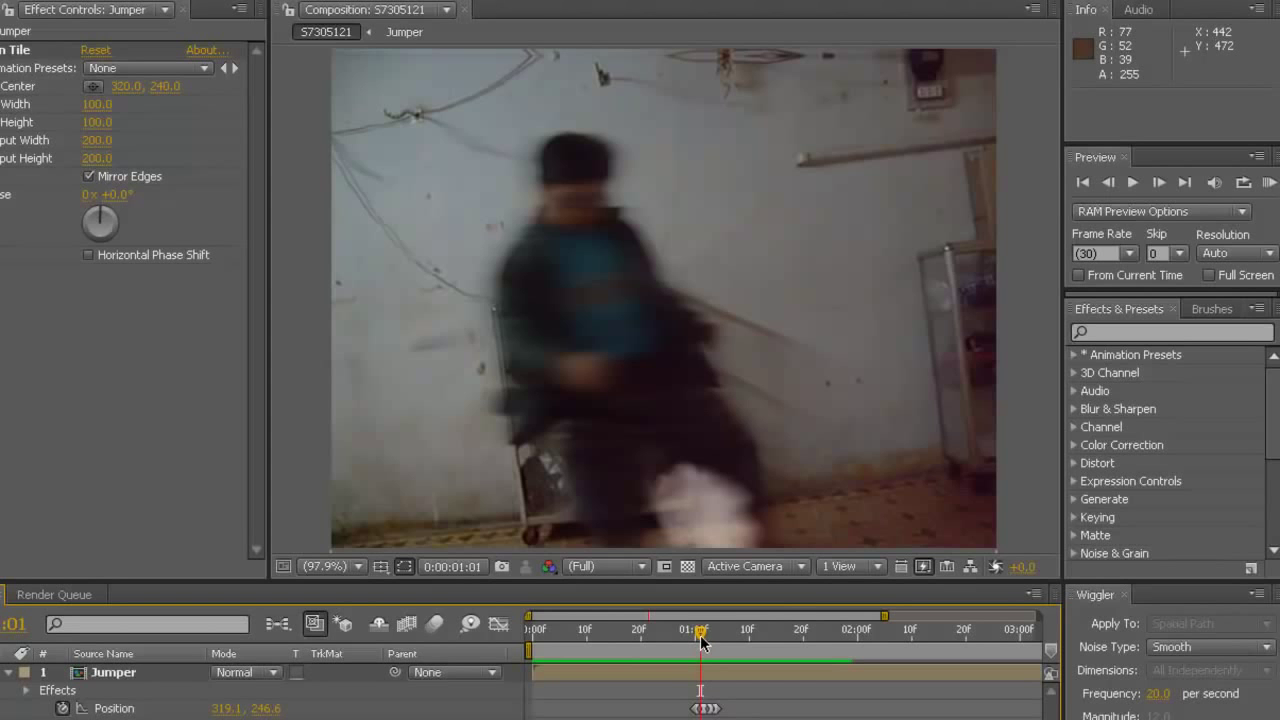
left_click_drag(699, 641, 708, 641)
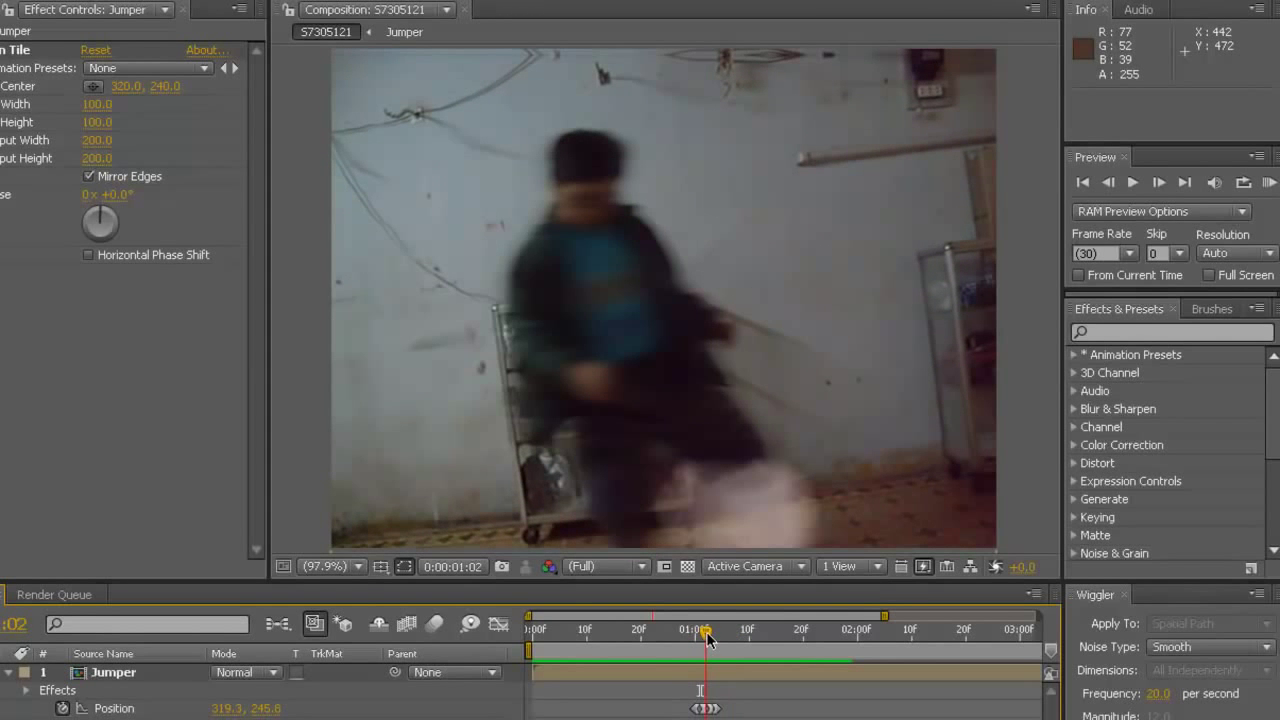
mouse_move(708, 641)
left_mouse_down()
mouse_move(677, 641)
mouse_move(729, 638)
left_mouse_up()
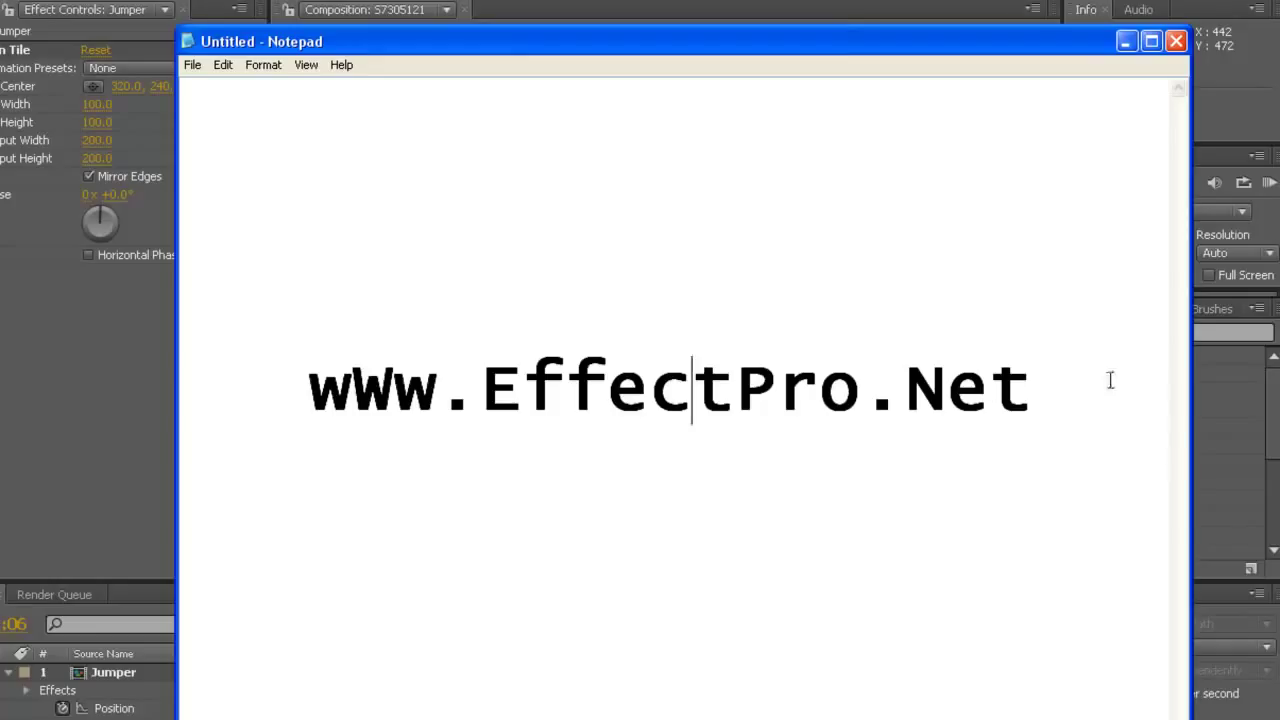
left_click(1069, 406)
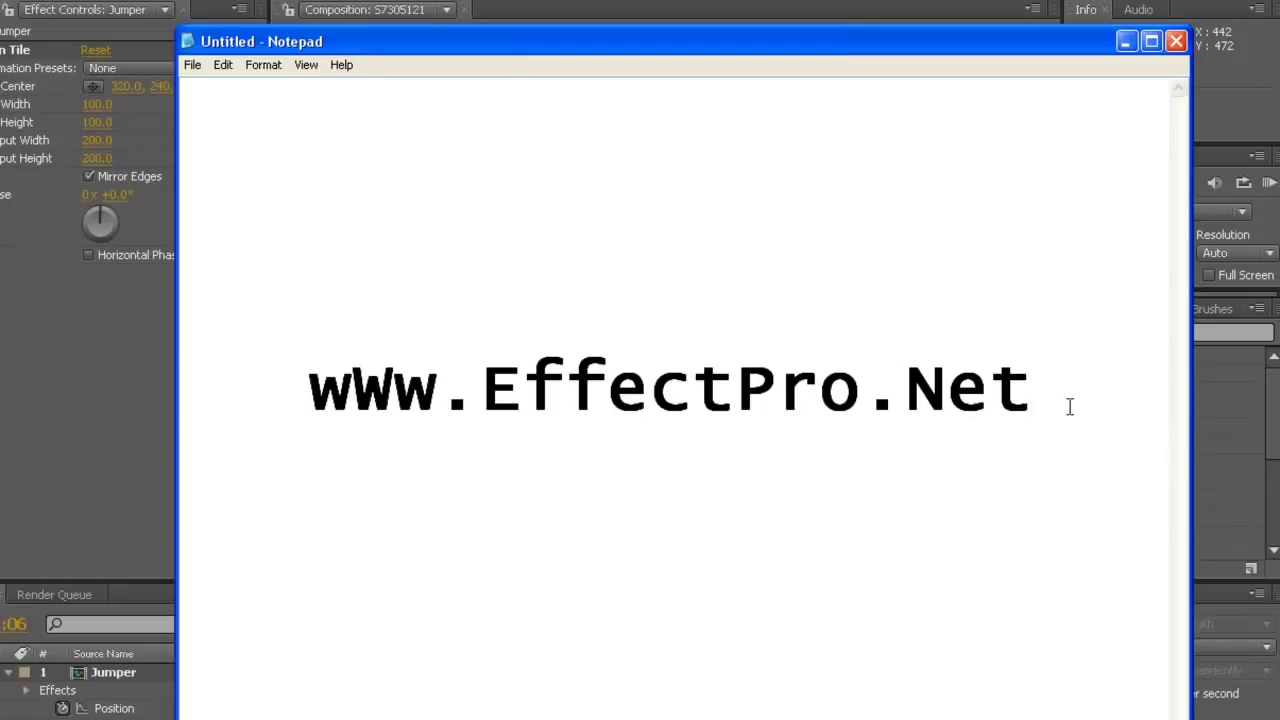